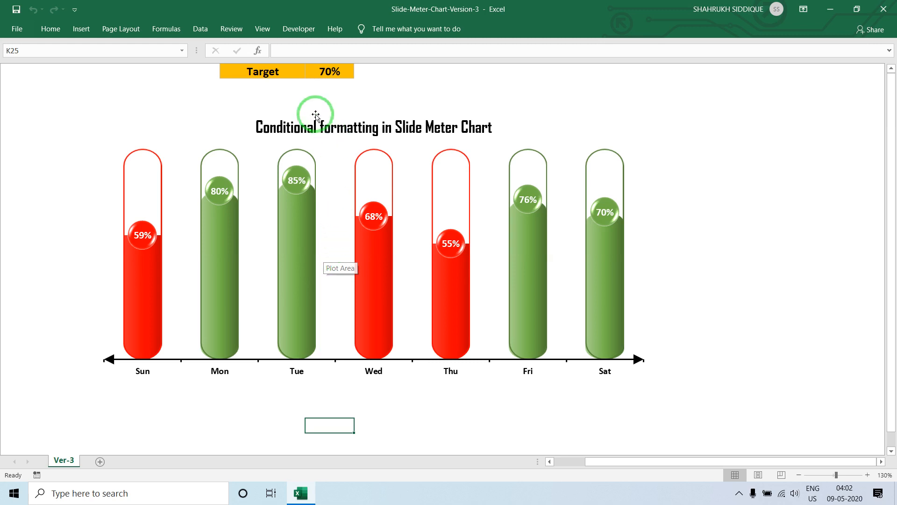
- Copy the Day and SL% table in cells A1:B8 of the Ver-3 sheet
{"action": "mouse_move", "coordinate": [138, 249]}
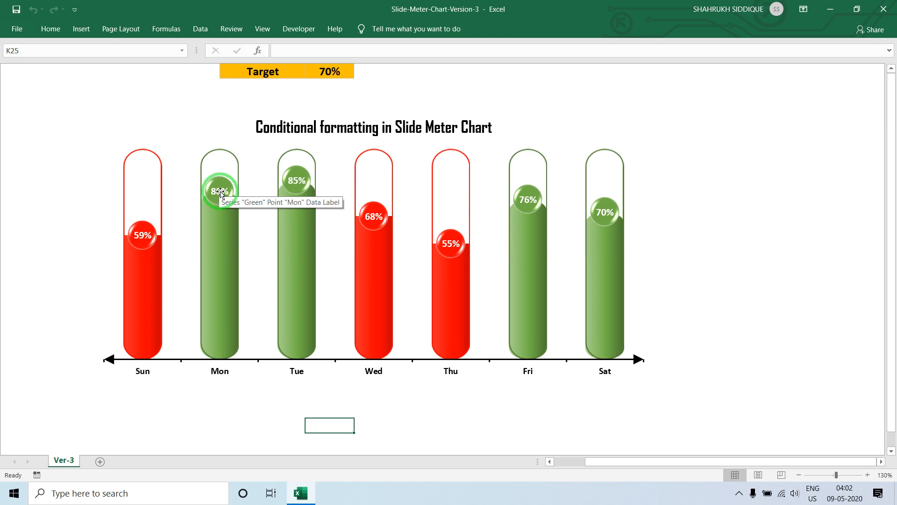
{"action": "left_click", "coordinate": [110, 117]}
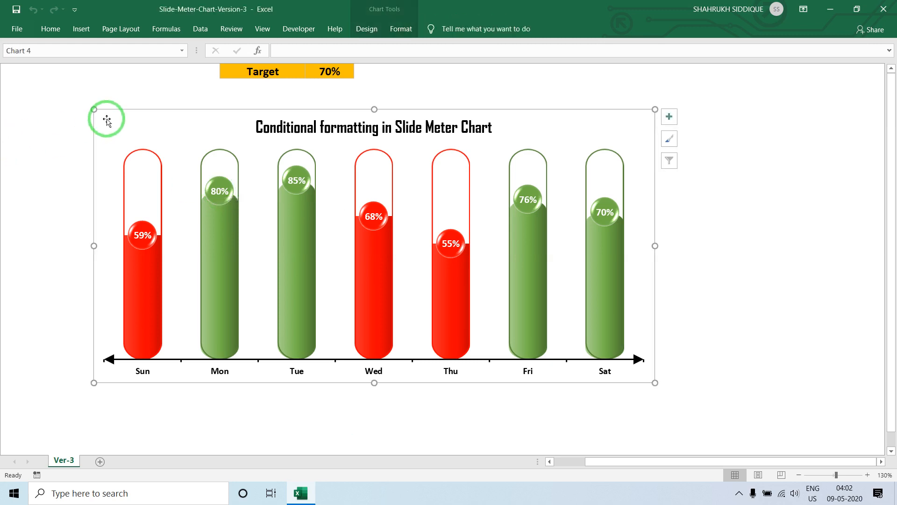
{"action": "left_click", "coordinate": [67, 119]}
{"action": "key", "text": "ctrl+Left"}
{"action": "key", "text": "ctrl+Left"}
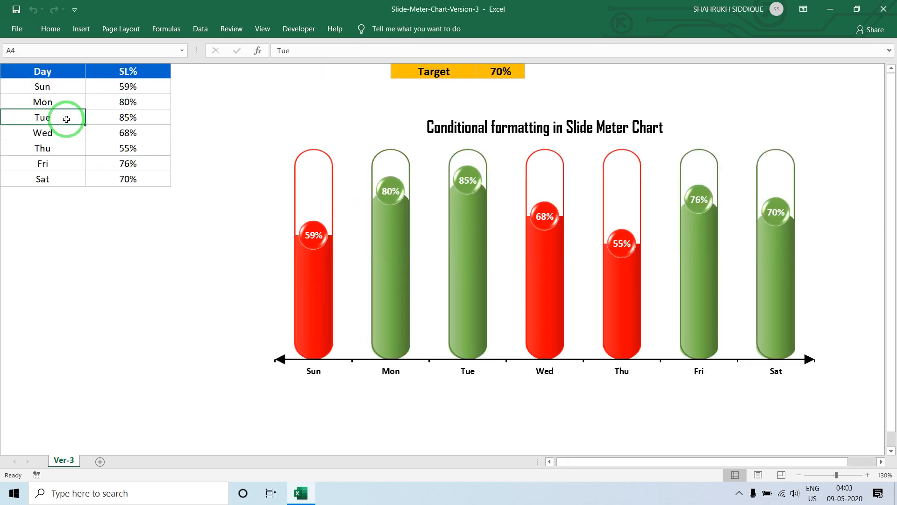
{"action": "key", "text": "ctrl+Up"}
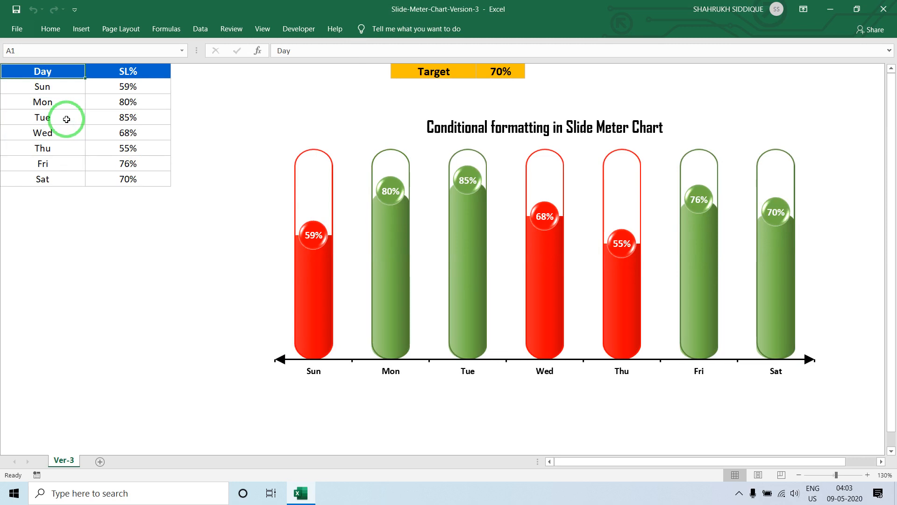
{"action": "key", "text": "Right"}
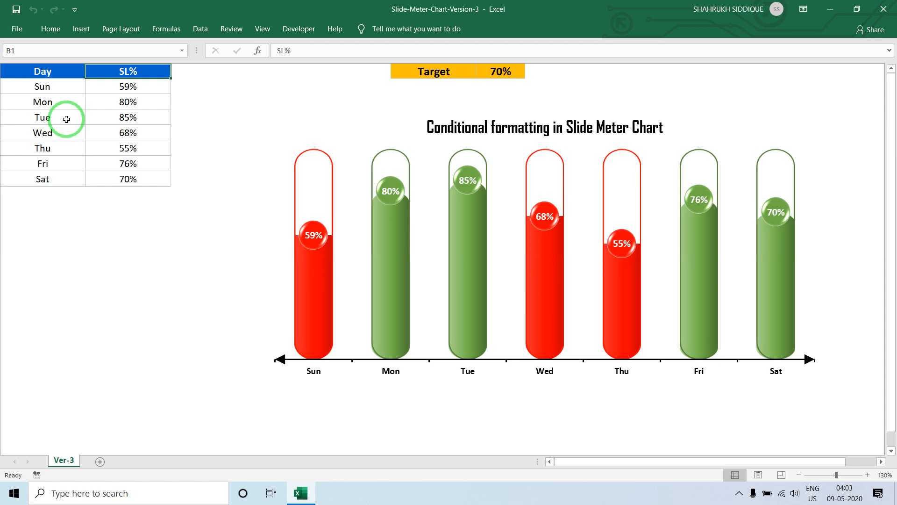
{"action": "key", "text": "Left"}
{"action": "key", "text": "shift+Right"}
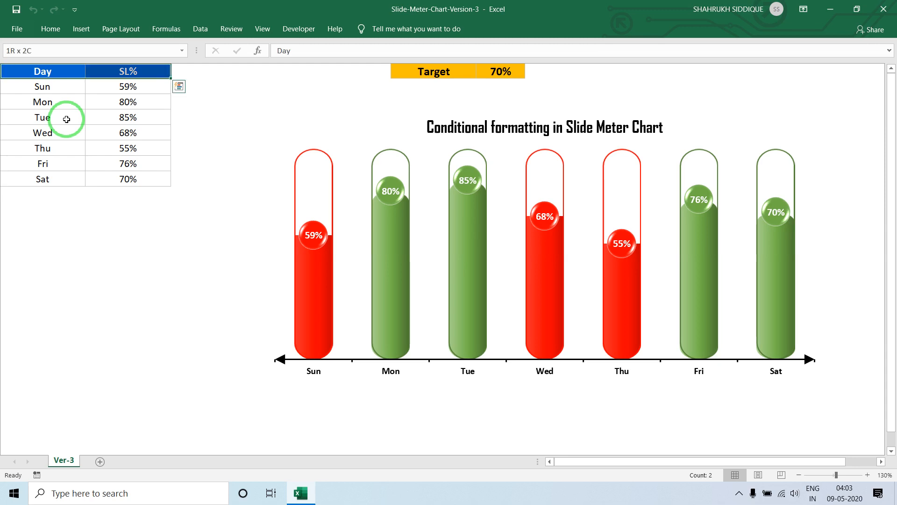
{"action": "key", "text": "ctrl+shift+Down"}
{"action": "key", "text": "ctrl+c"}
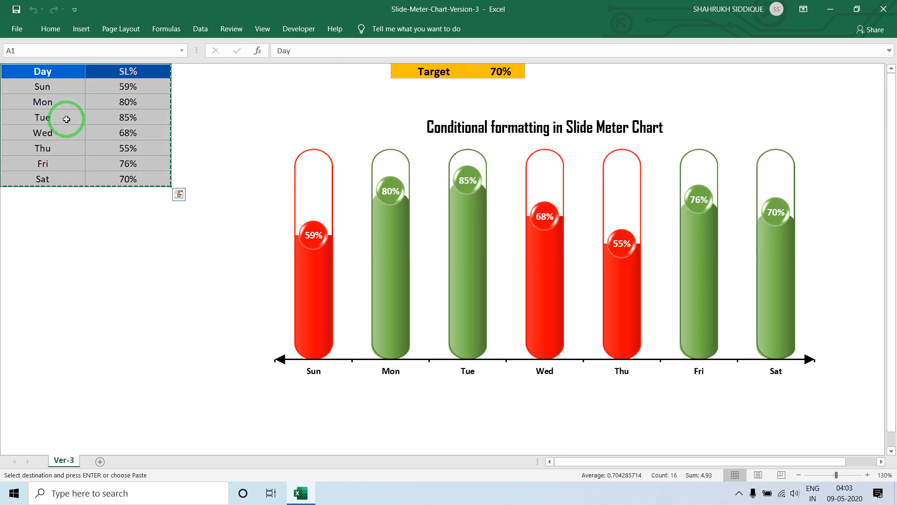
- Paste the copied table at A1 of a new blank workbook, including the source column widths
{"action": "key", "text": "ctrl+n"}
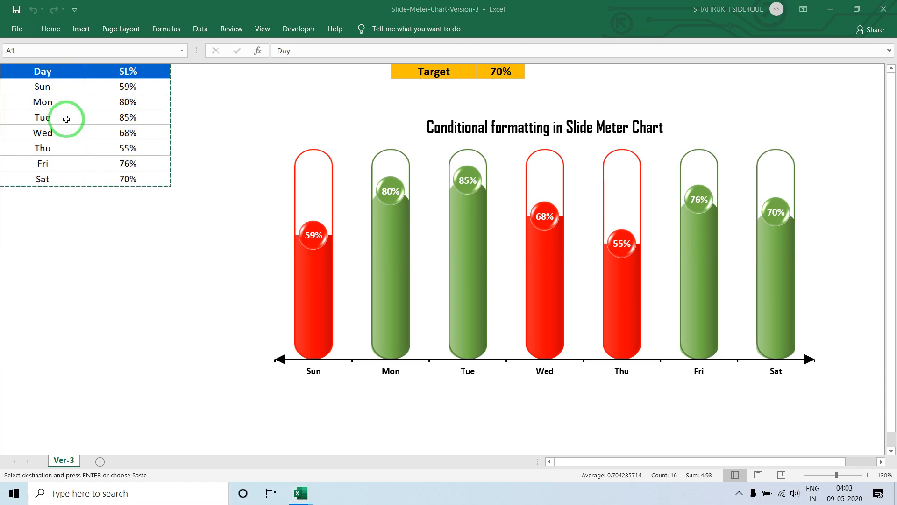
{"action": "key", "text": "ctrl+v"}
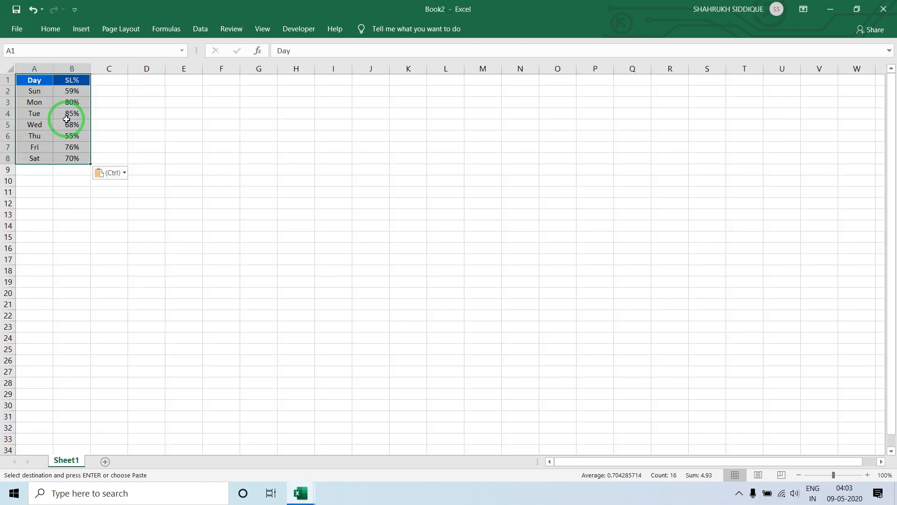
{"action": "right_click", "coordinate": [67, 119]}
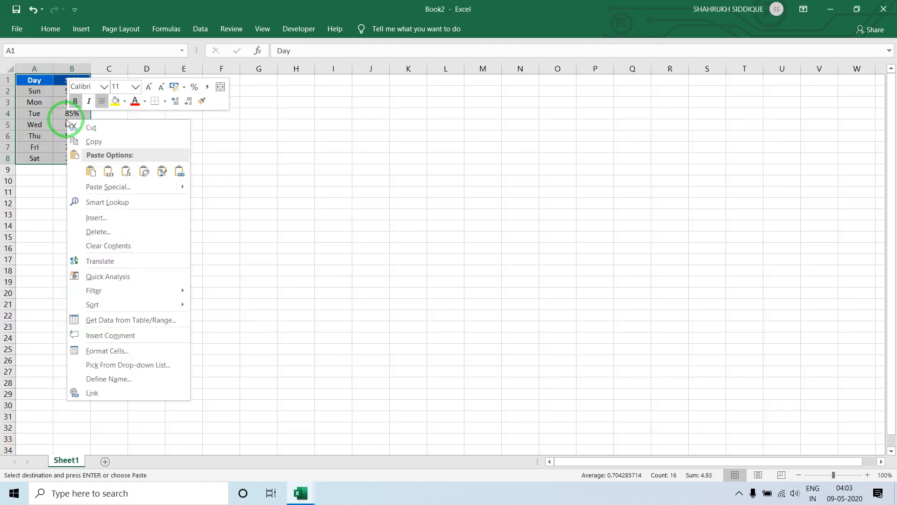
{"action": "left_click", "coordinate": [102, 186]}
{"action": "left_click", "coordinate": [149, 137]}
{"action": "key", "text": "Return"}
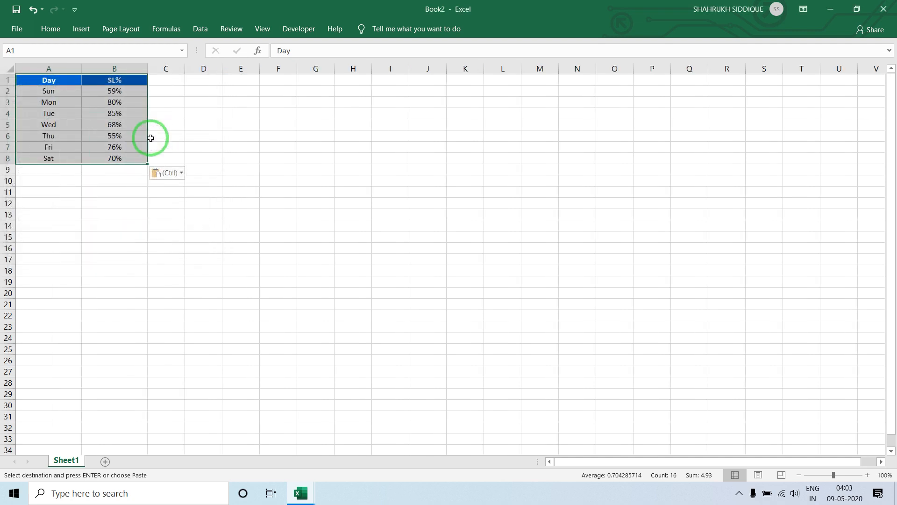
- Add the column headings Green in C1 and Red in D1, beside the SL% column
{"action": "left_click", "coordinate": [159, 123]}
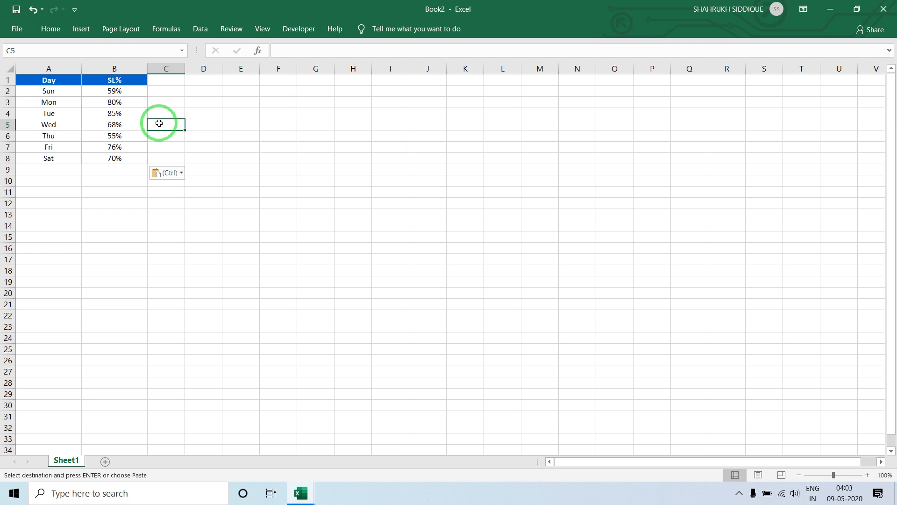
{"action": "key", "text": "Up"}
{"action": "key", "text": "Up"}
{"action": "key", "text": "Up"}
{"action": "key", "text": "Up"}
{"action": "type", "text": "G"}
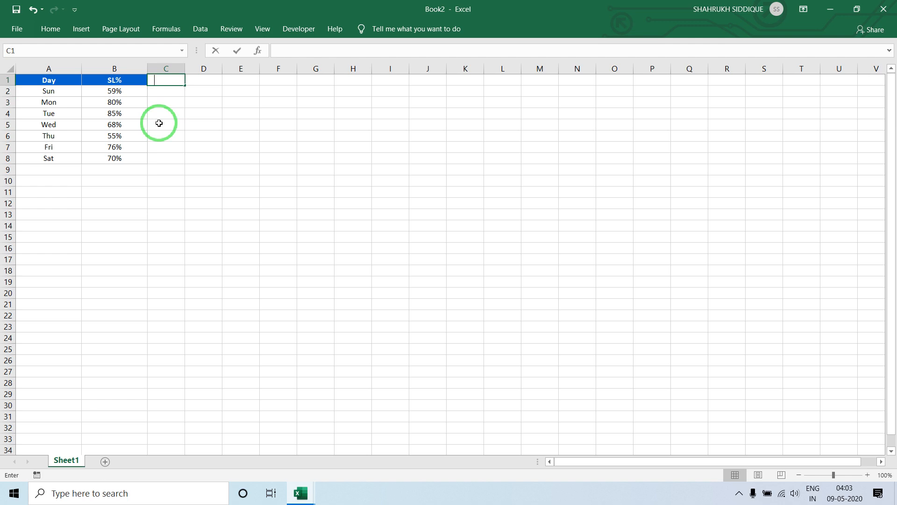
{"action": "type", "text": "reen"}
{"action": "key", "text": "Return"}
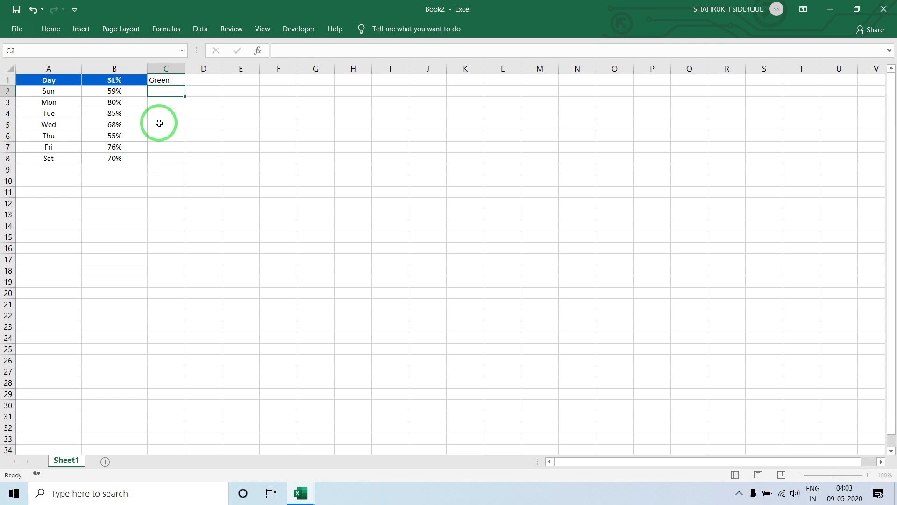
{"action": "key", "text": "Up"}
{"action": "key", "text": "Right"}
{"action": "type", "text": "Red"}
{"action": "key", "text": "Tab"}
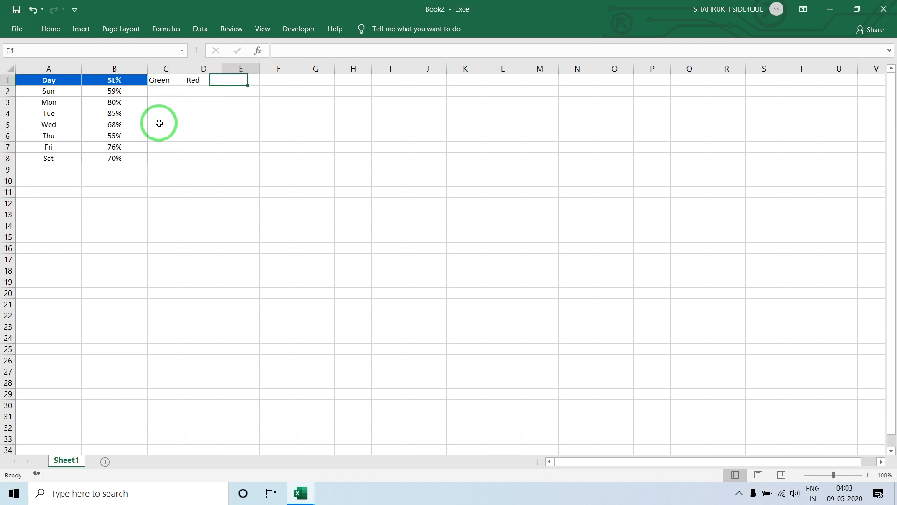
- Enter the headings Green Max in E1 and Red Max in F1
{"action": "type", "text": "Gree"}
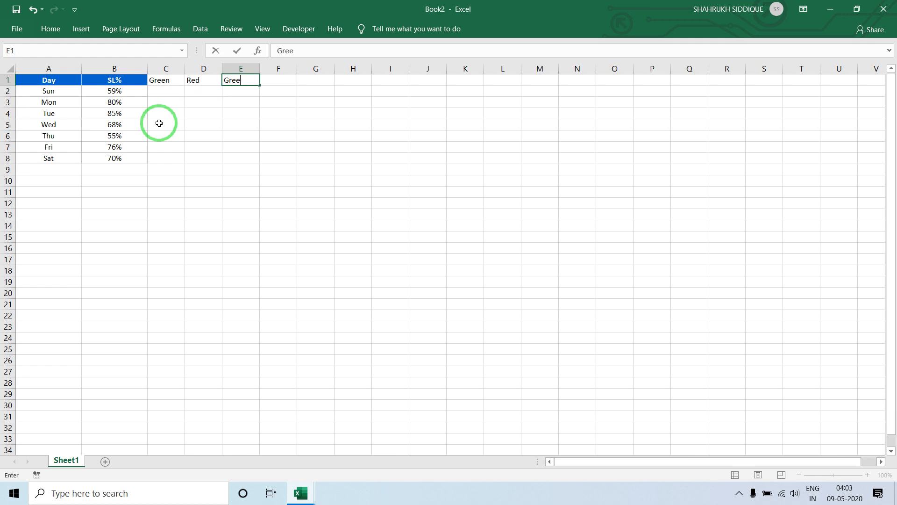
{"action": "type", "text": "n Max"}
{"action": "key", "text": "Tab"}
{"action": "type", "text": "G"}
{"action": "key", "text": "BackSpace"}
{"action": "type", "text": "Red Max"}
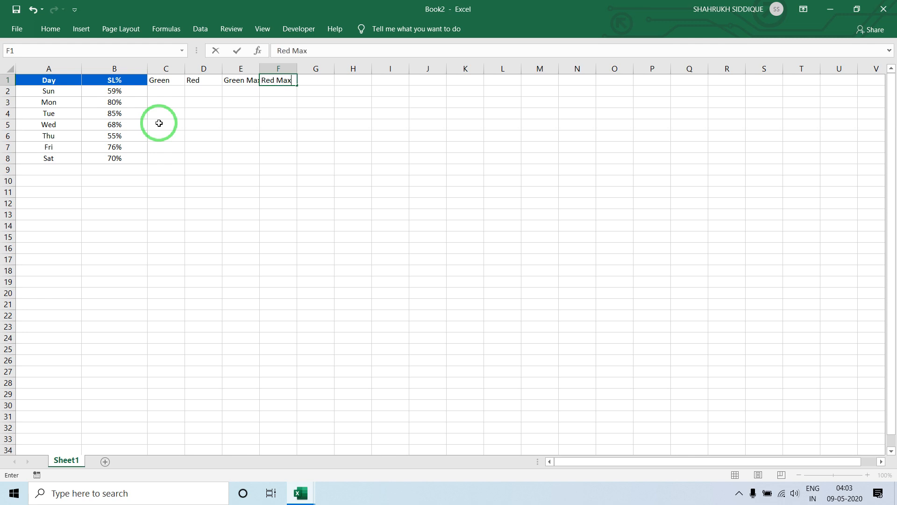
{"action": "key", "text": "ctrl+Return"}
- Set the heading in E1 to Max Green and the one in F1 to Max Red
{"action": "key", "text": "Left"}
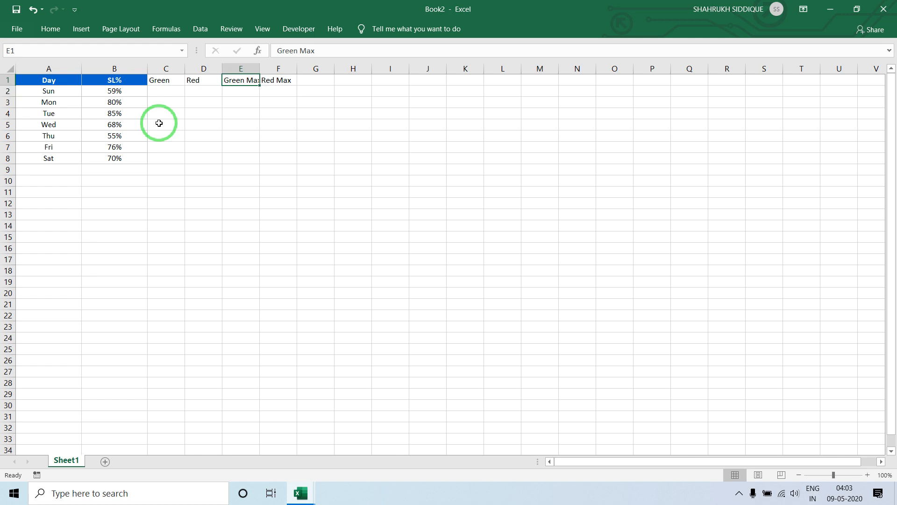
{"action": "type", "text": "Max Green"}
{"action": "key", "text": "Return"}
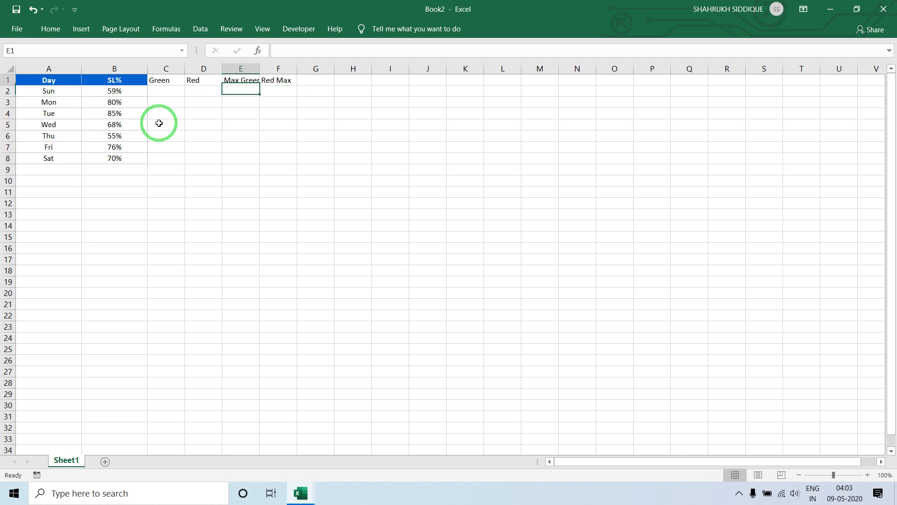
{"action": "key", "text": "Up"}
{"action": "key", "text": "Right"}
{"action": "type", "text": "Max Red"}
{"action": "key", "text": "Return"}
- Enter the label Target in J1 and the value 70% in K1
{"action": "key", "text": "Up"}
{"action": "key", "text": "Right"}
{"action": "key", "text": "Right"}
{"action": "key", "text": "Right"}
{"action": "key", "text": "Right"}
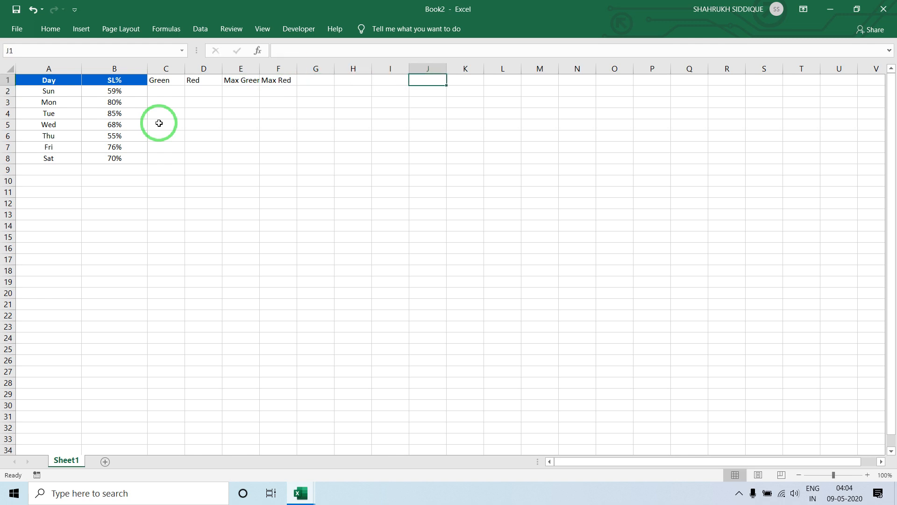
{"action": "type", "text": "Target"}
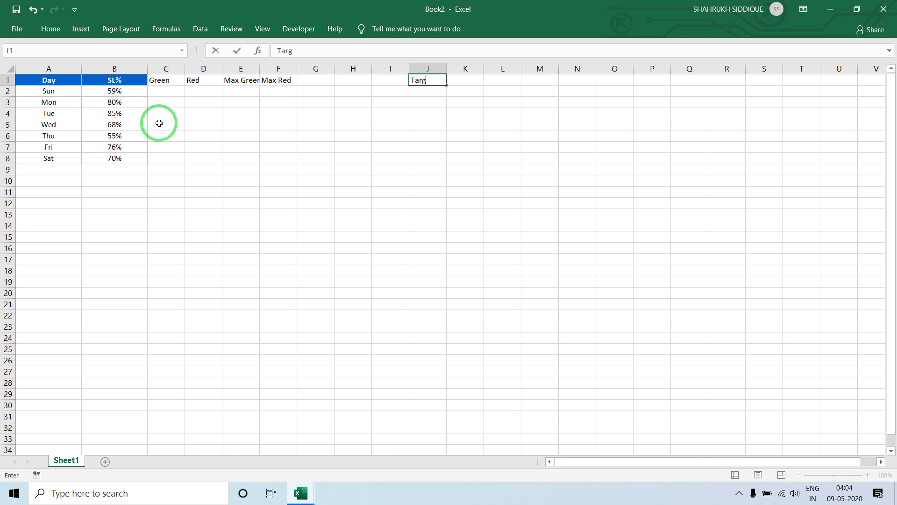
{"action": "key", "text": "Return"}
{"action": "key", "text": "Up"}
{"action": "key", "text": "Right"}
{"action": "type", "text": "70%"}
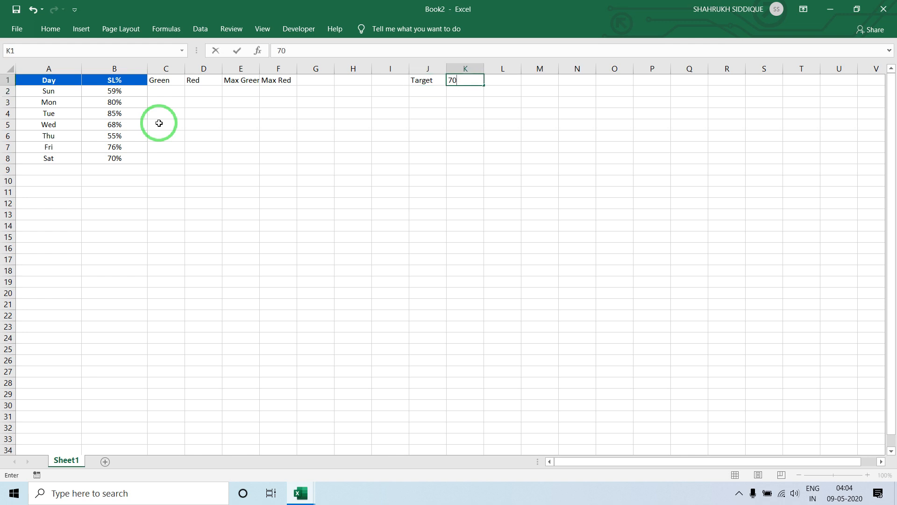
{"action": "key", "text": "Return"}
- Enter the formula =IF(B2>=$K$1,B2,NA()) in C2 under the Green heading
{"action": "key", "text": "Left"}
{"action": "key", "text": "Left"}
{"action": "key", "text": "Left"}
{"action": "key", "text": "Left"}
{"action": "key", "text": "Left"}
{"action": "key", "text": "Left"}
{"action": "key", "text": "Left"}
{"action": "key", "text": "Left"}
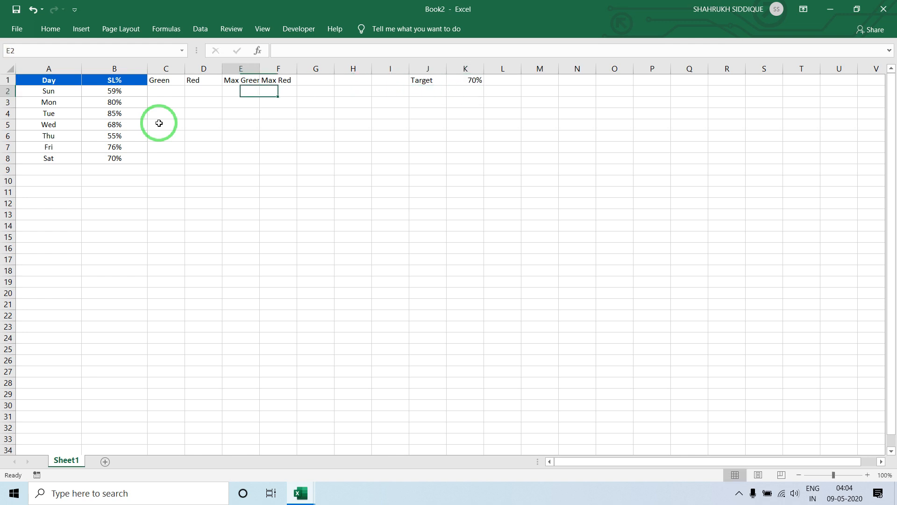
{"action": "scroll", "coordinate": [159, 123], "scroll_direction": "up", "scroll_amount": 2}
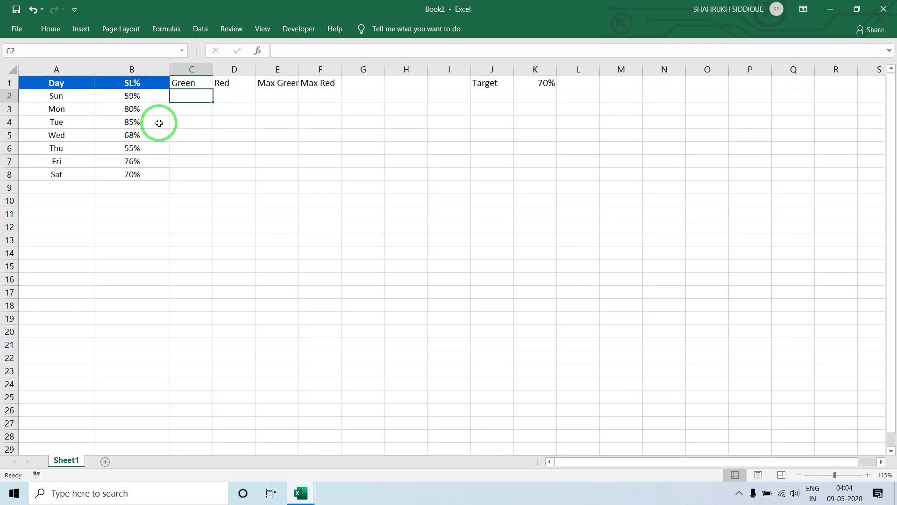
{"action": "type", "text": "=if"}
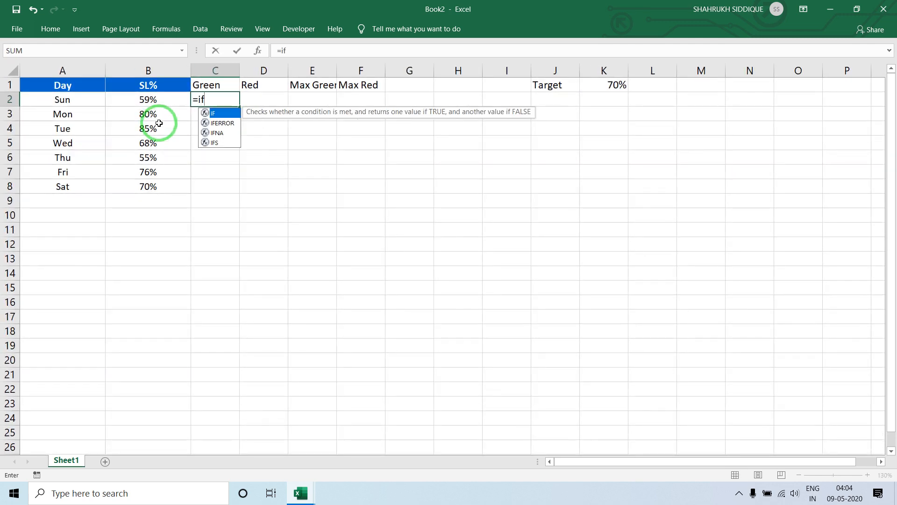
{"action": "key", "text": "Tab"}
{"action": "key", "text": "Left"}
{"action": "type", "text": ">="}
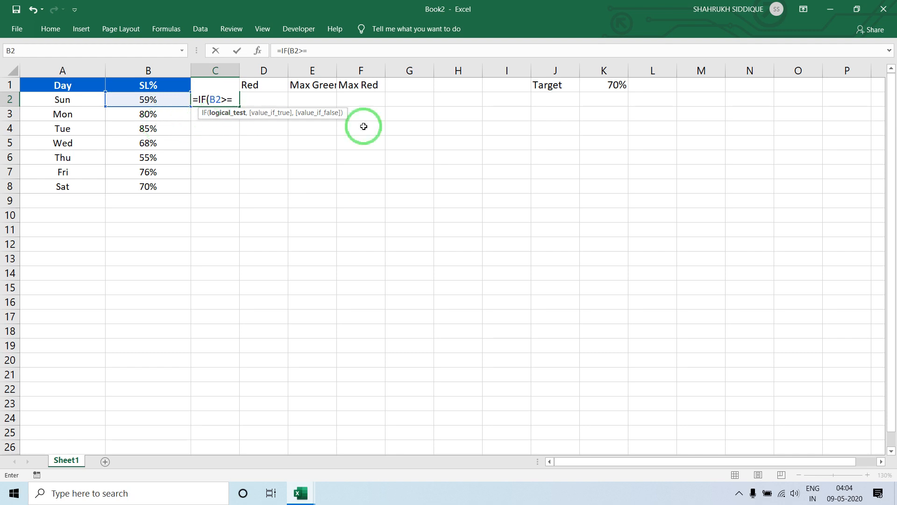
{"action": "left_click", "coordinate": [593, 87]}
{"action": "type", "text": ","}
{"action": "key", "text": "Left"}
{"action": "type", "text": ",na"}
{"action": "key", "text": "Tab"}
{"action": "key", "text": "Return"}
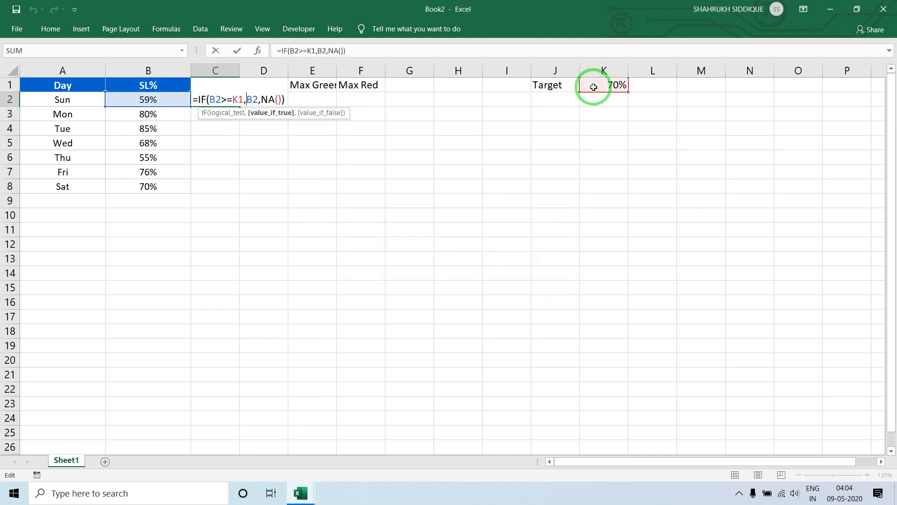
{"action": "key", "text": "F4"}
{"action": "key", "text": "Return"}
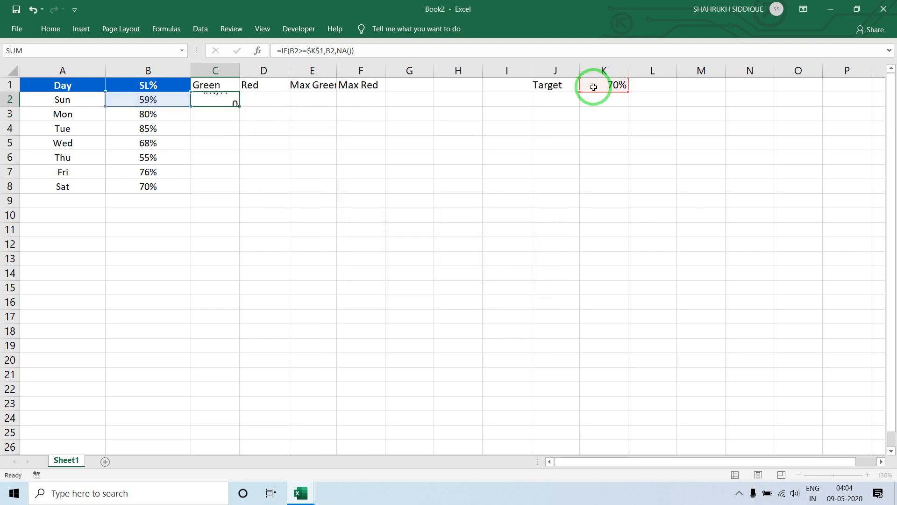
- Fill the Green formula down through C8 and format C2:C8 as percentages
{"action": "key", "text": "Left"}
{"action": "key", "text": "ctrl+Down"}
{"action": "key", "text": "Right"}
{"action": "key", "text": "ctrl+shift+Up"}
{"action": "key", "text": "ctrl+d"}
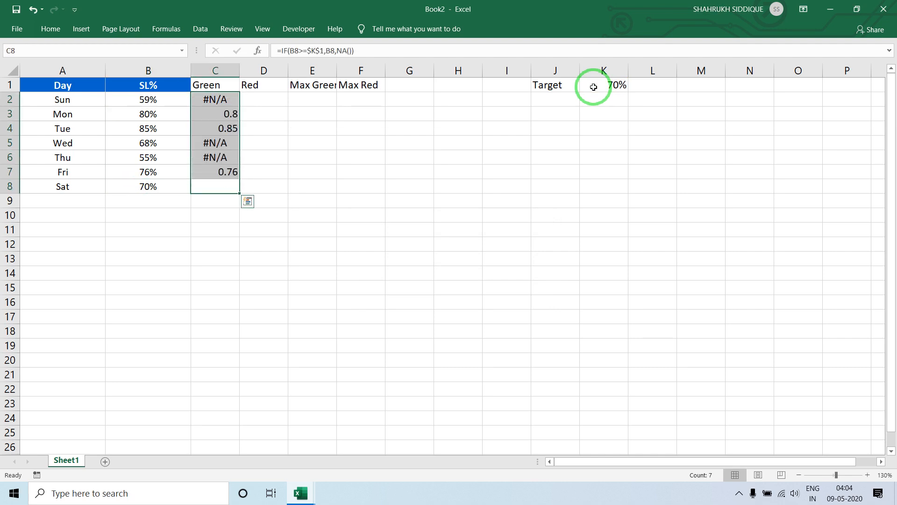
{"action": "key", "text": "ctrl+shift+5"}
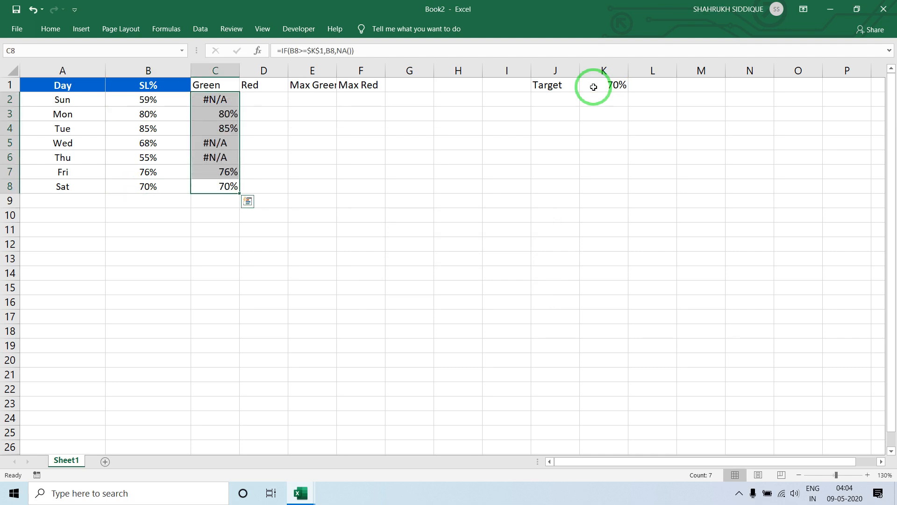
- Enter the formula =IF(B2<K1,B2,NA()) in D2 under the Red heading
{"action": "key", "text": "Up"}
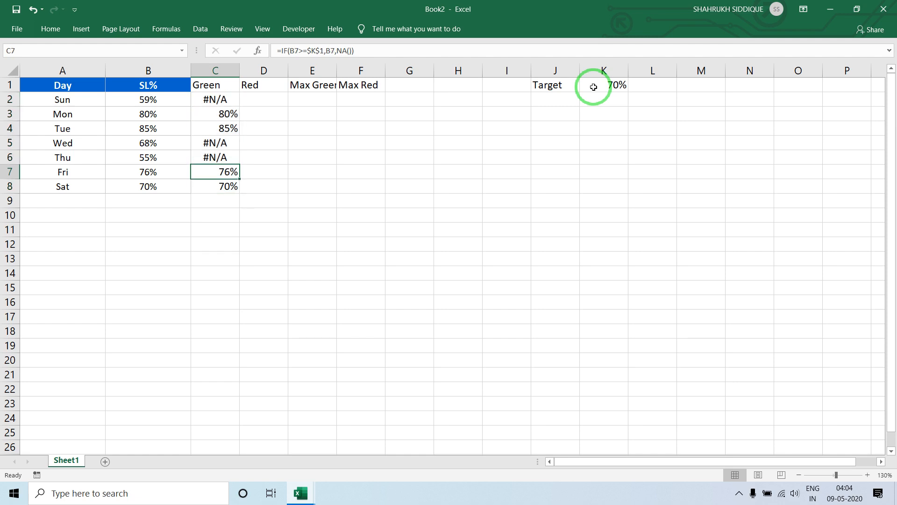
{"action": "key", "text": "ctrl+Up"}
{"action": "key", "text": "Right"}
{"action": "key", "text": "Down"}
{"action": "type", "text": "=IF("}
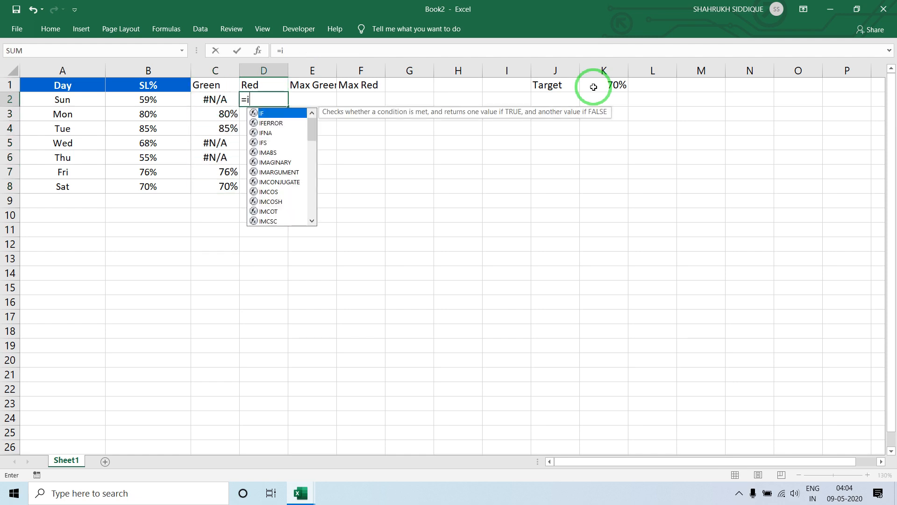
{"action": "key", "text": "Left"}
{"action": "key", "text": "Left"}
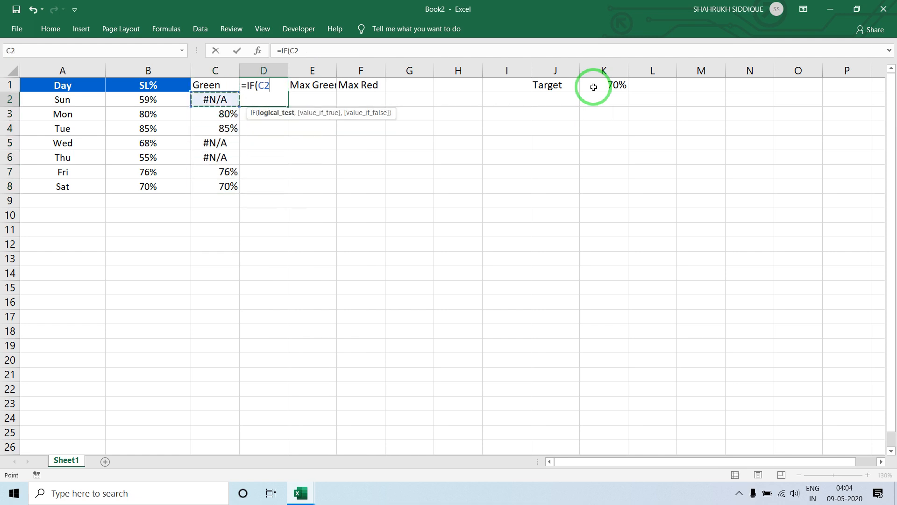
{"action": "type", "text": "<"}
{"action": "type", "text": "="}
{"action": "key", "text": "BackSpace"}
{"action": "key", "text": "Right"}
{"action": "key", "text": "Right"}
{"action": "key", "text": "Right"}
{"action": "key", "text": "Right"}
{"action": "key", "text": "Up"}
{"action": "key", "text": "Right"}
{"action": "key", "text": "Right"}
{"action": "key", "text": "Right"}
{"action": "type", "text": ","}
{"action": "key", "text": "Left"}
{"action": "key", "text": "Left"}
{"action": "type", "text": ",na"}
{"action": "key", "text": "Tab"}
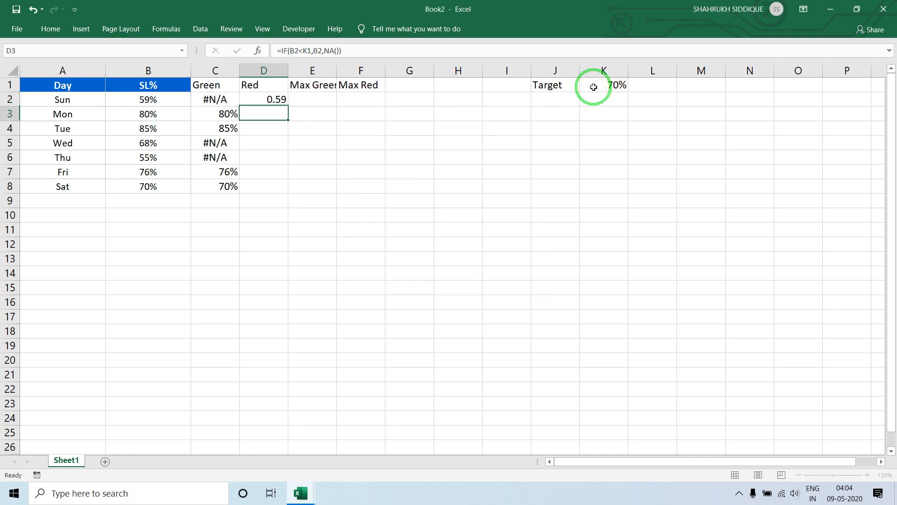
{"action": "key", "text": "Up"}
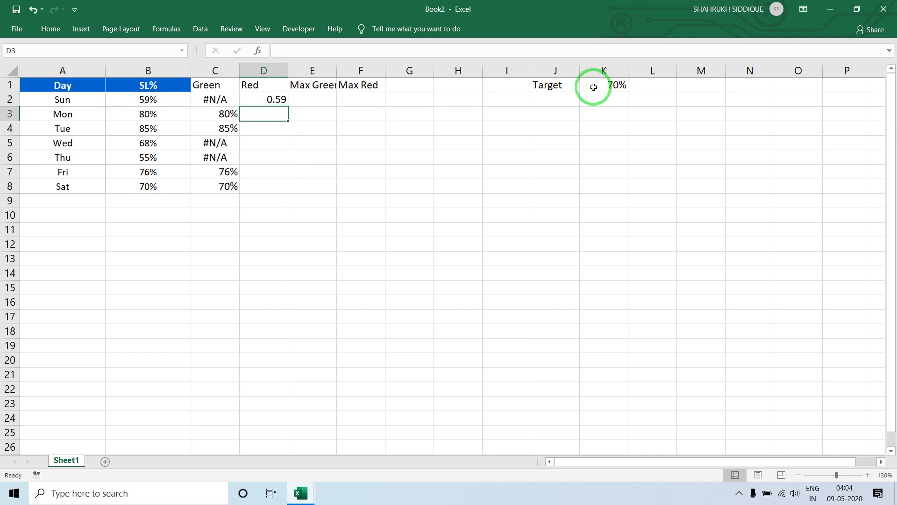
- Fill the Red formula down through D8 and format D2:D8 as percentages
{"action": "key", "text": "Left"}
{"action": "key", "text": "ctrl+Down"}
{"action": "key", "text": "Right"}
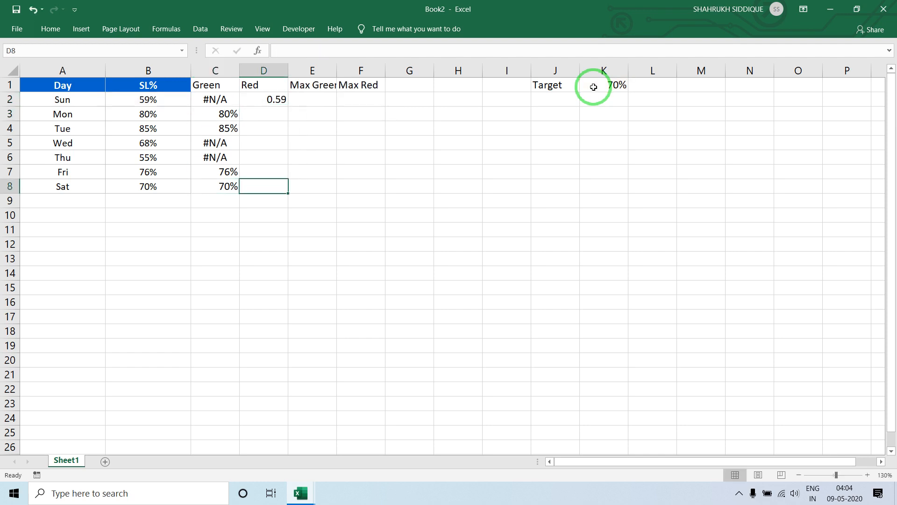
{"action": "key", "text": "ctrl+shift+Up"}
{"action": "key", "text": "ctrl+d"}
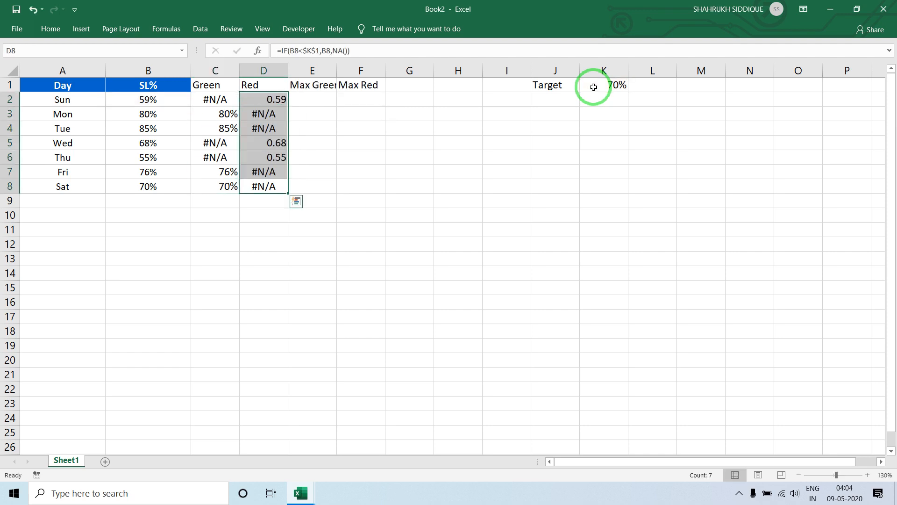
{"action": "key", "text": "ctrl+shift+5"}
- Enter the formula =IF(ISERROR(C2),NA(),100%) in E2 under the Max Green heading
{"action": "left_click", "coordinate": [333, 103]}
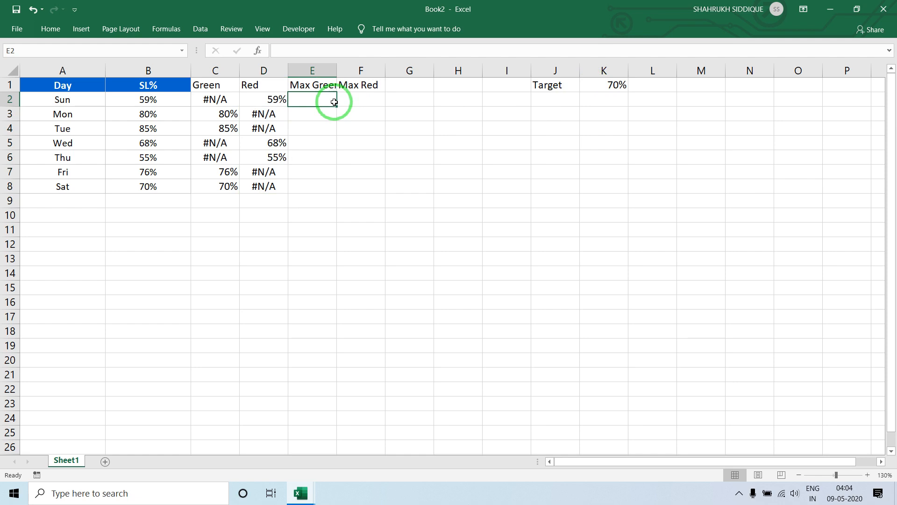
{"action": "type", "text": "=IF("}
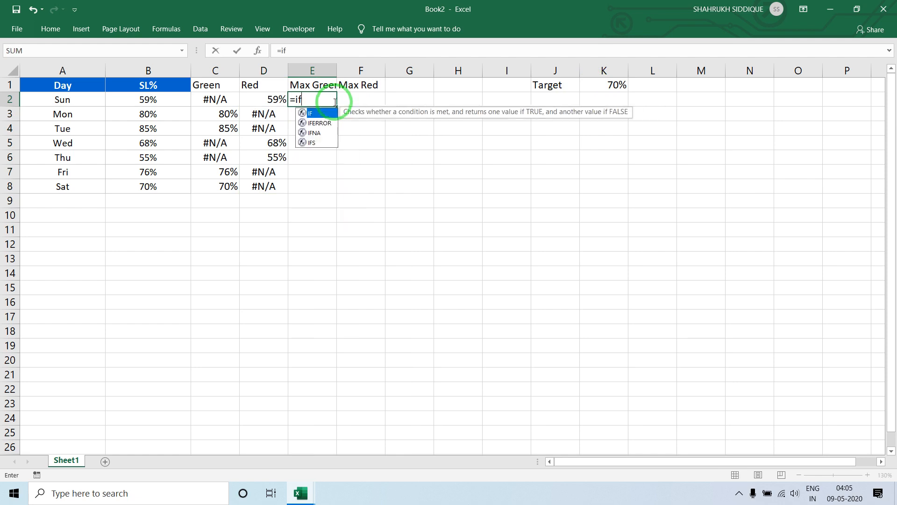
{"action": "type", "text": "IS"}
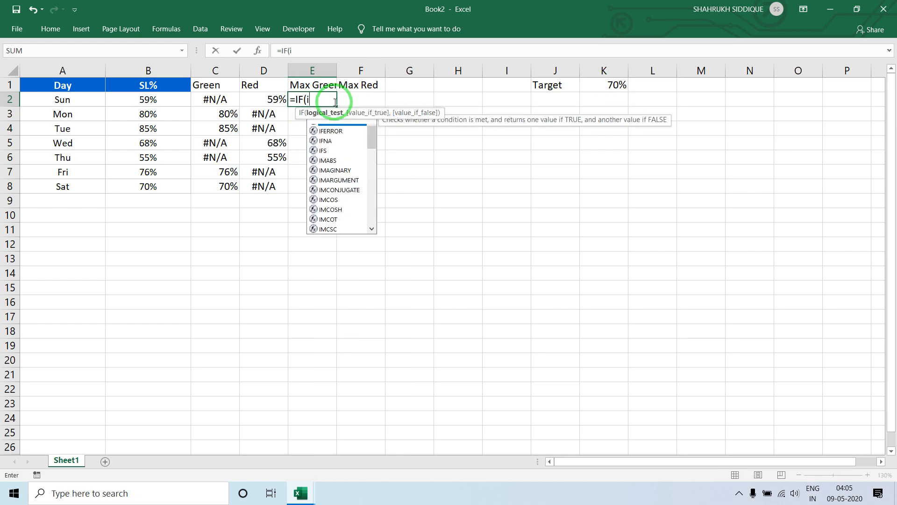
{"action": "key", "text": "Down"}
{"action": "key", "text": "Down"}
{"action": "key", "text": "Tab"}
{"action": "key", "text": "Left"}
{"action": "key", "text": "Left"}
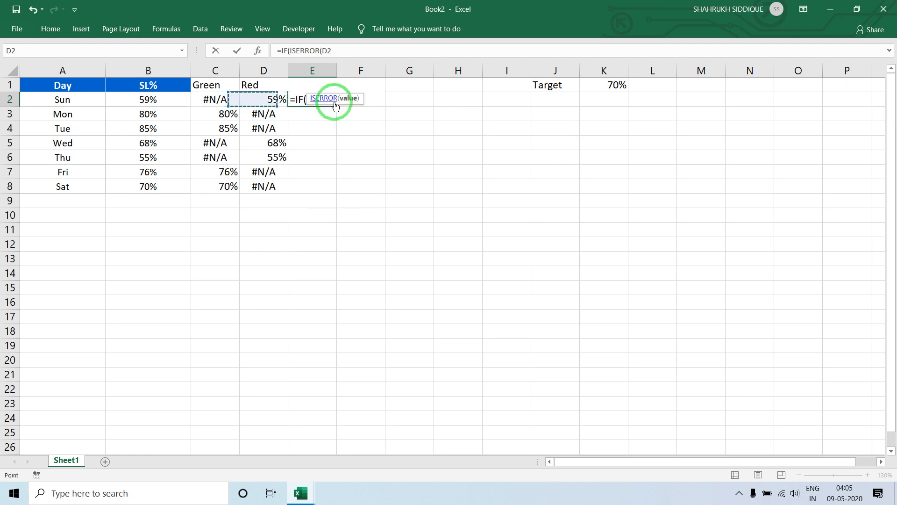
{"action": "type", "text": "),"}
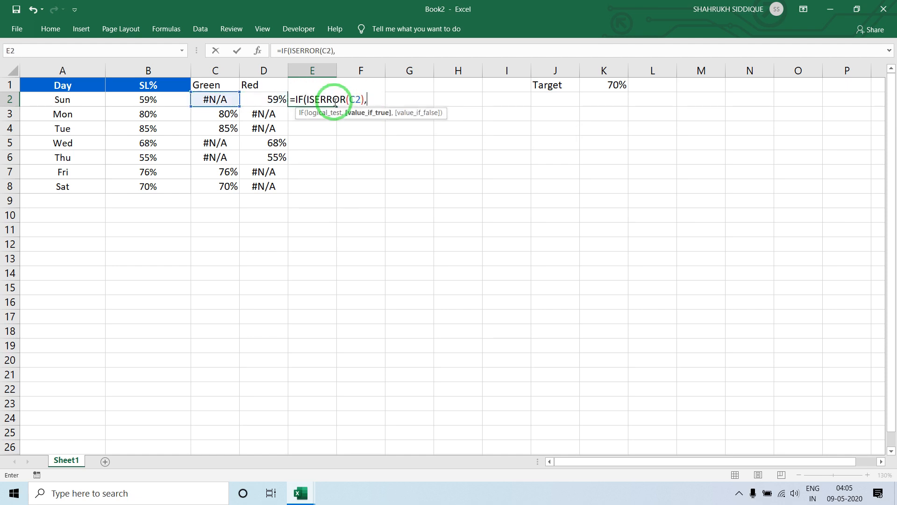
{"action": "type", "text": "100"}
{"action": "key", "text": "BackSpace"}
{"action": "key", "text": "BackSpace"}
{"action": "key", "text": "BackSpace"}
{"action": "type", "text": "na"}
{"action": "key", "text": "Tab"}
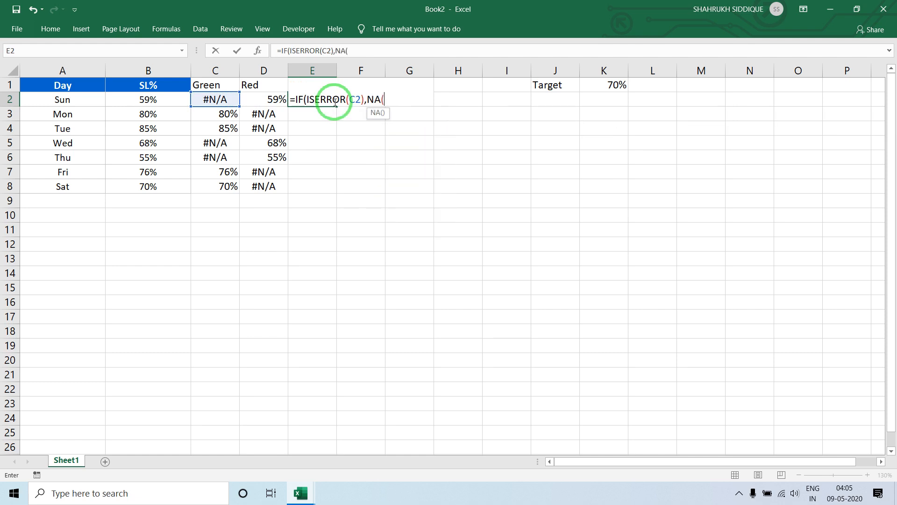
{"action": "type", "text": "),10"}
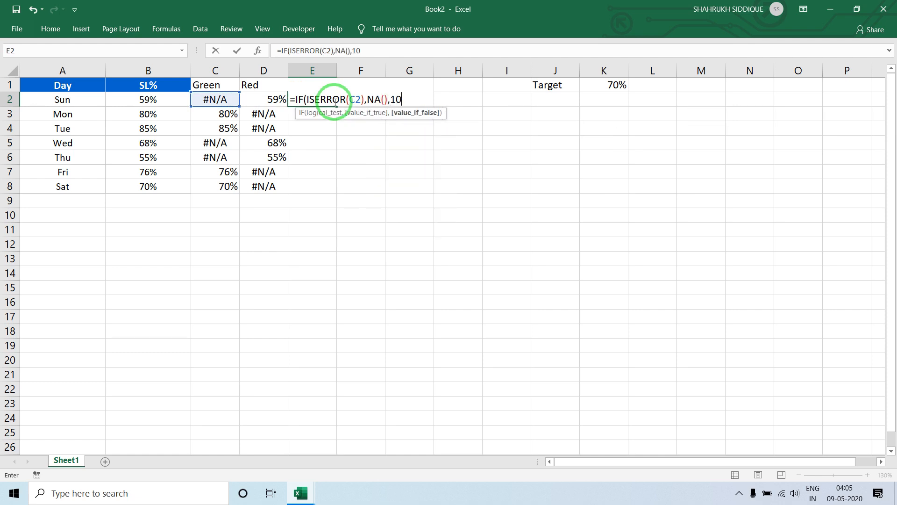
{"action": "type", "text": "0%)"}
{"action": "key", "text": "Return"}
- Fill the Max Green formula across to F2, and fill both columns down through row 8
{"action": "left_click", "coordinate": [334, 102]}
{"action": "left_click_drag", "start_coordinate": [334, 102], "coordinate": [360, 100]}
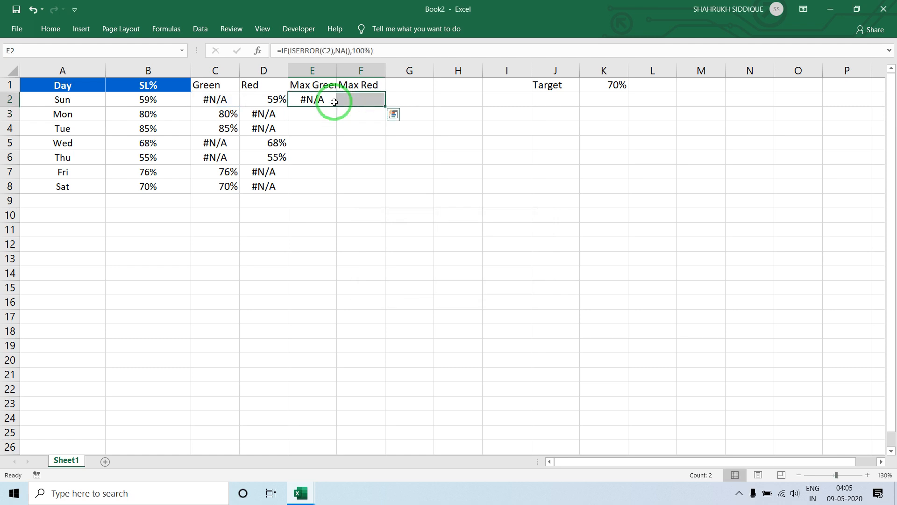
{"action": "key", "text": "ctrl+r"}
{"action": "key", "text": "shift+Down"}
{"action": "key", "text": "shift+Down"}
{"action": "key", "text": "shift+Down"}
{"action": "key", "text": "shift+Down"}
{"action": "key", "text": "shift+Down"}
{"action": "key", "text": "shift+Down"}
{"action": "key", "text": "ctrl+d"}
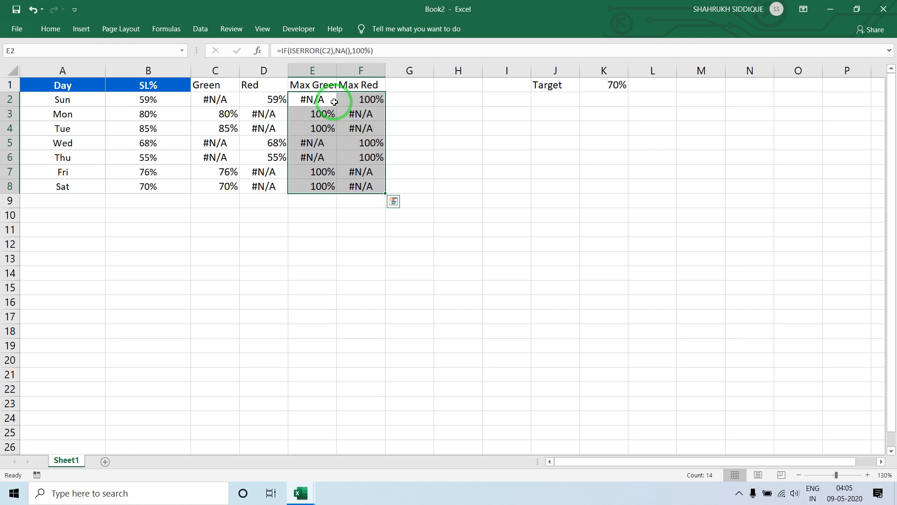
- Insert a 2-D clustered column chart from A1:A8 and C1:F8, and place it beside the data below the target cells
{"action": "left_click", "coordinate": [225, 182]}
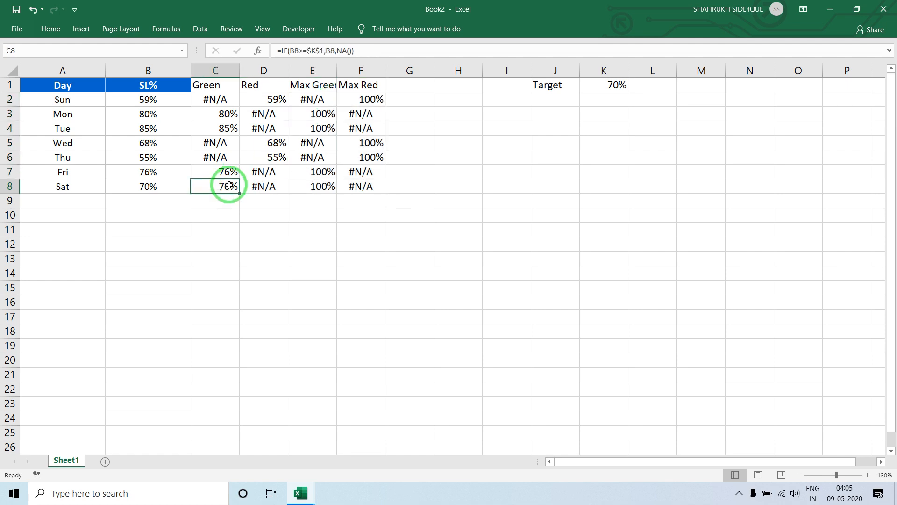
{"action": "left_click_drag", "start_coordinate": [80, 85], "coordinate": [71, 190]}
{"action": "left_click_drag", "start_coordinate": [216, 88], "coordinate": [364, 182]}
{"action": "left_click", "coordinate": [81, 29]}
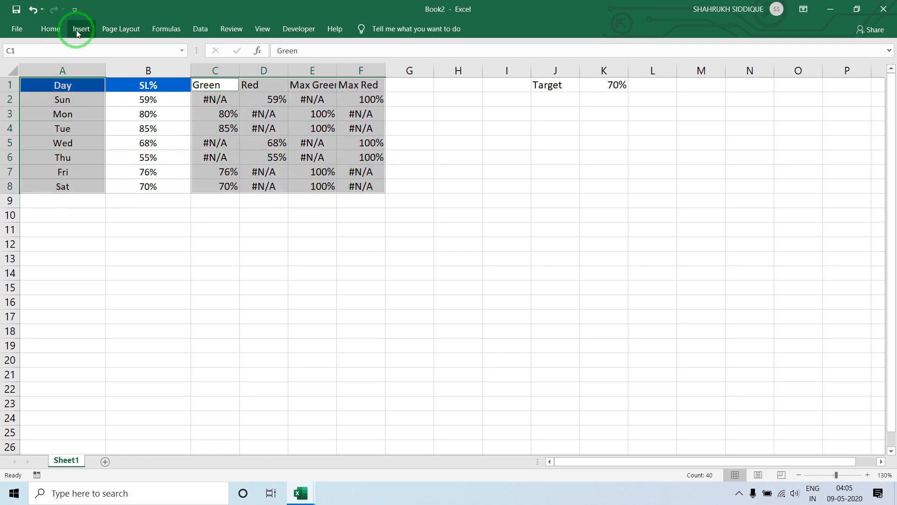
{"action": "left_click", "coordinate": [417, 47]}
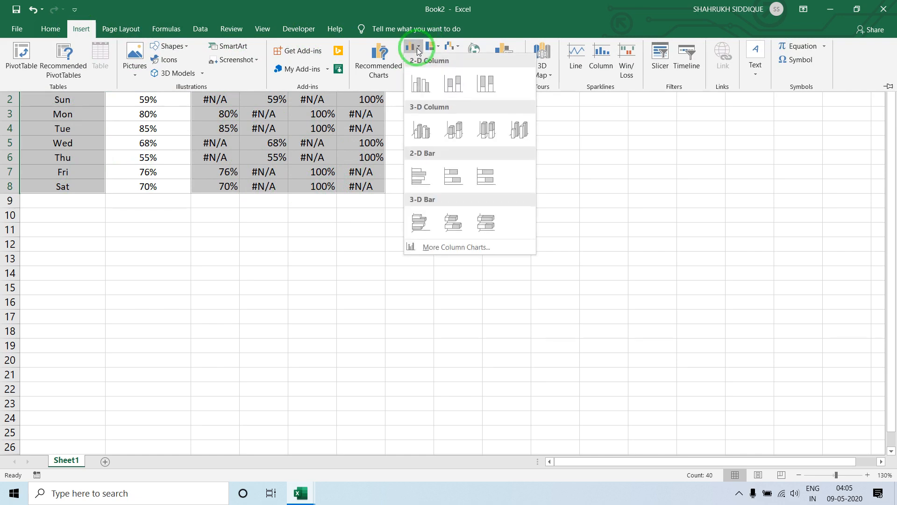
{"action": "left_click", "coordinate": [415, 87]}
{"action": "left_click_drag", "start_coordinate": [447, 154], "coordinate": [556, 99]}
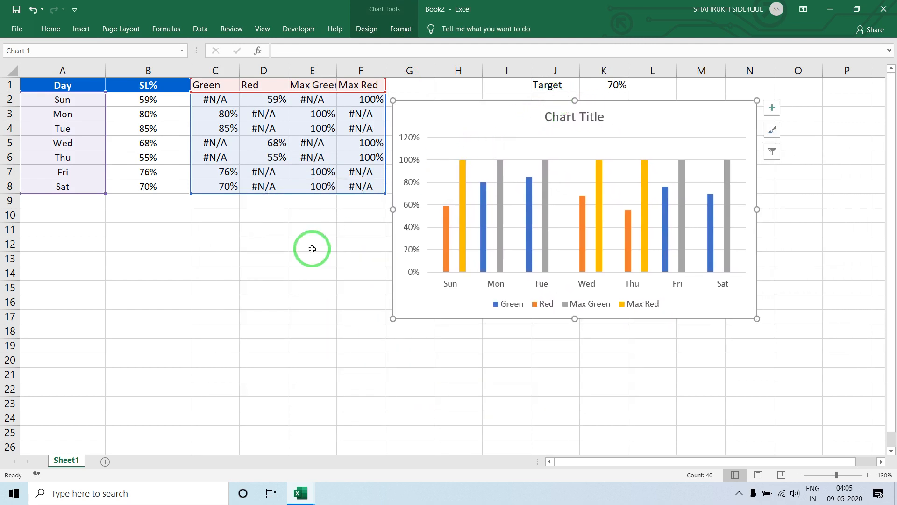
- Set the maximum bound of the chart's vertical axis to 1.0 and close the axis formatting
{"action": "left_click", "coordinate": [285, 257]}
{"action": "left_click", "coordinate": [406, 150]}
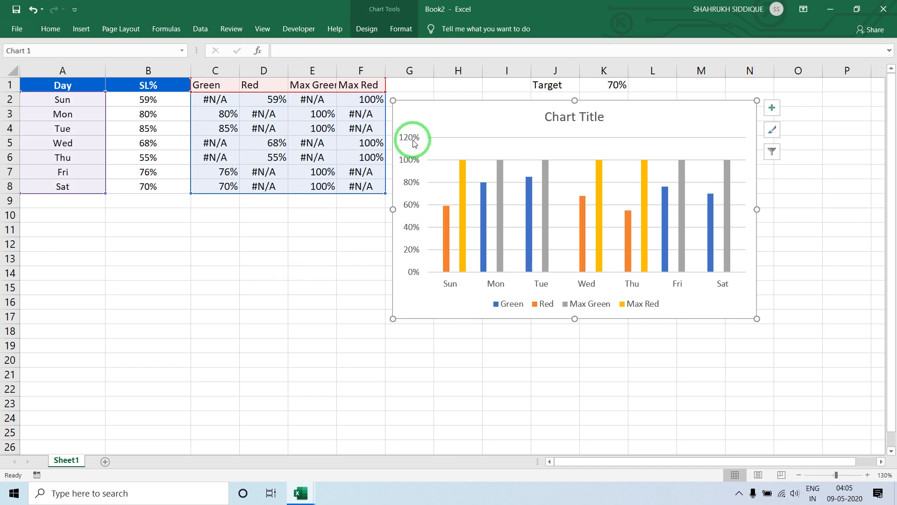
{"action": "left_click", "coordinate": [412, 139]}
{"action": "right_click", "coordinate": [410, 139]}
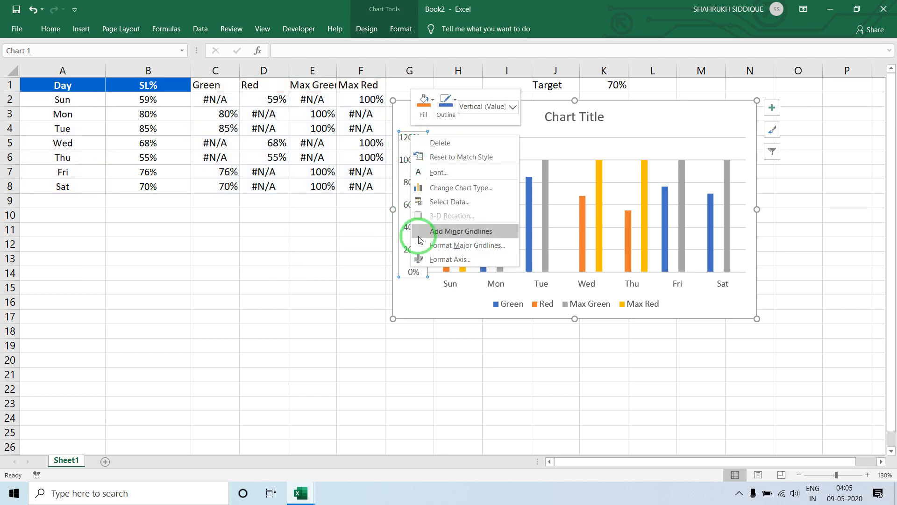
{"action": "left_click", "coordinate": [430, 260]}
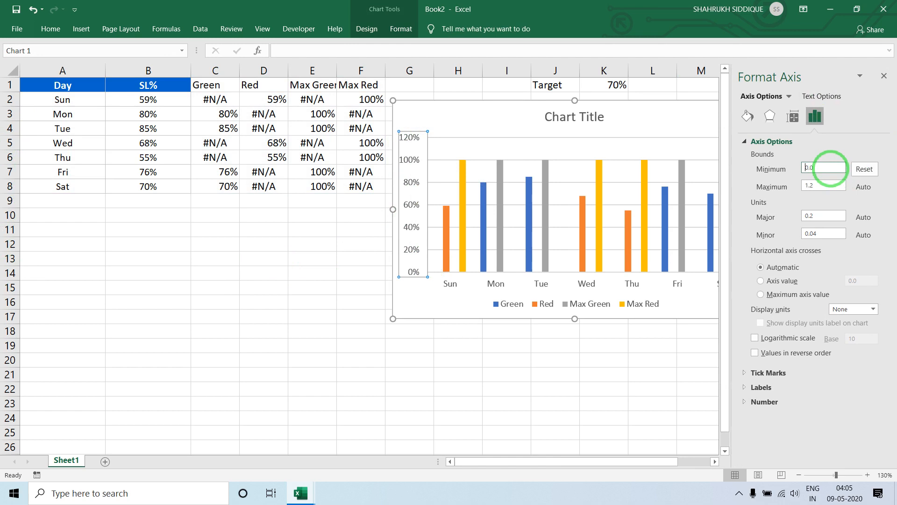
{"action": "type", "text": "1"}
{"action": "key", "text": "Return"}
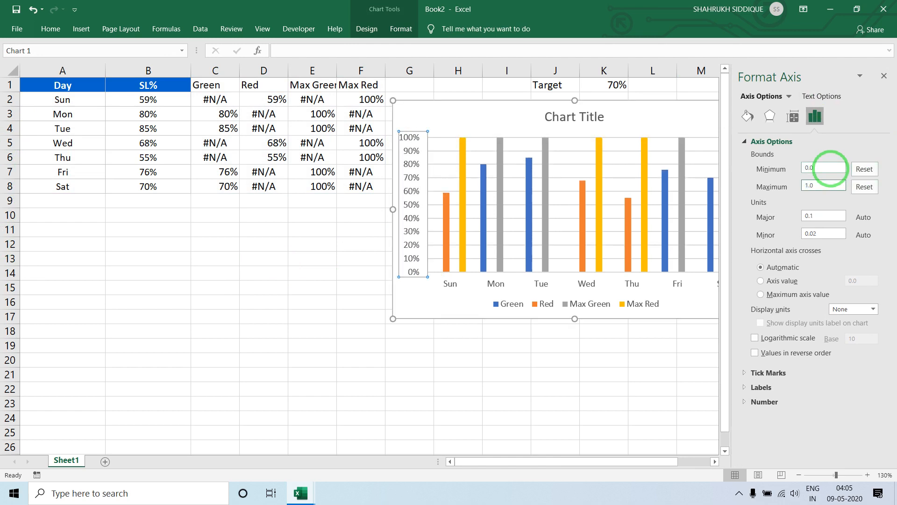
{"action": "left_click", "coordinate": [487, 410]}
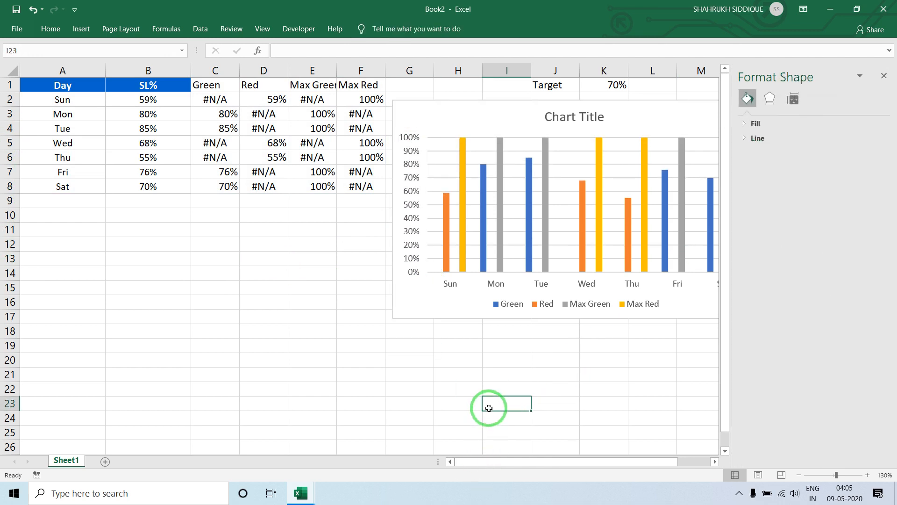
{"action": "left_click", "coordinate": [888, 75]}
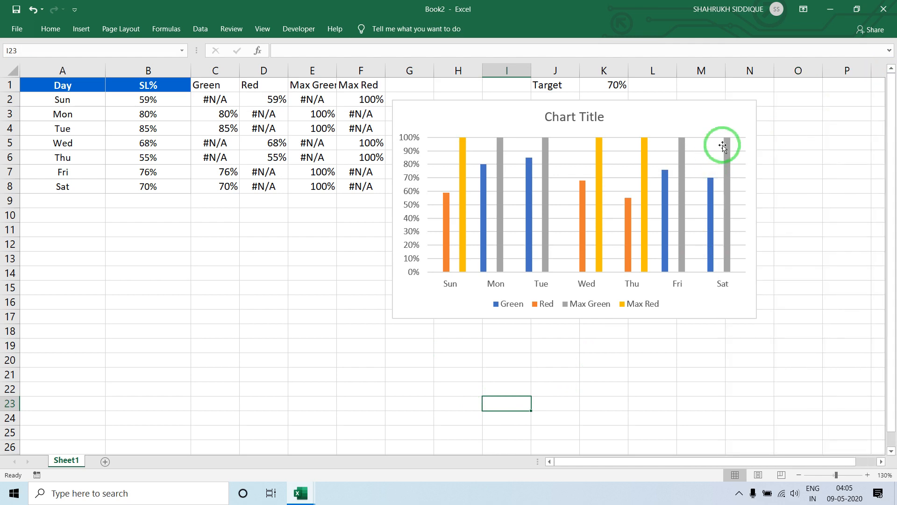
- Remove the gridlines and the vertical axis from the column chart
{"action": "left_click", "coordinate": [735, 131]}
{"action": "left_click", "coordinate": [771, 108]}
{"action": "left_click", "coordinate": [796, 190]}
{"action": "left_click", "coordinate": [793, 259]}
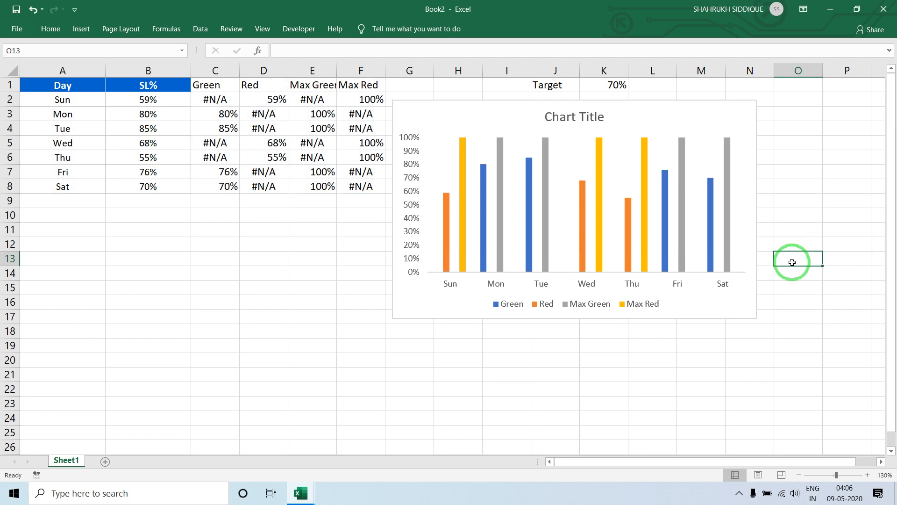
{"action": "left_click", "coordinate": [413, 179]}
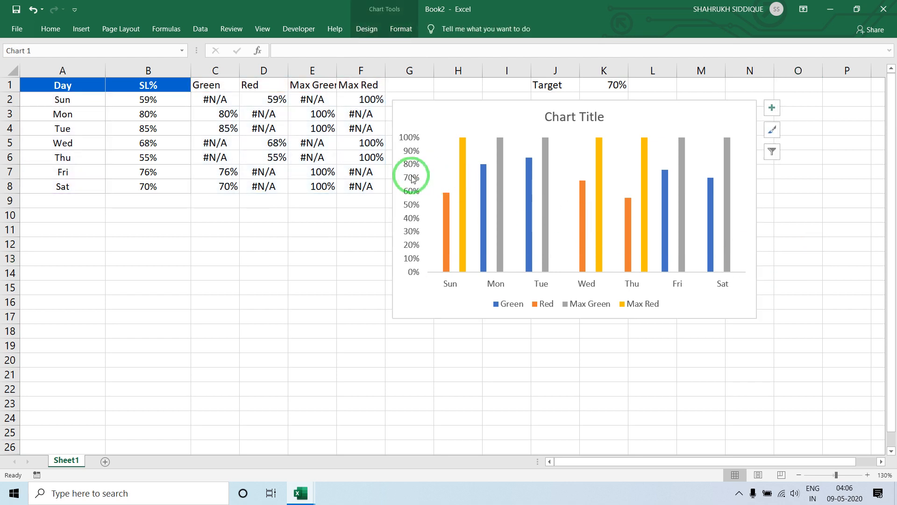
{"action": "key", "text": "Delete"}
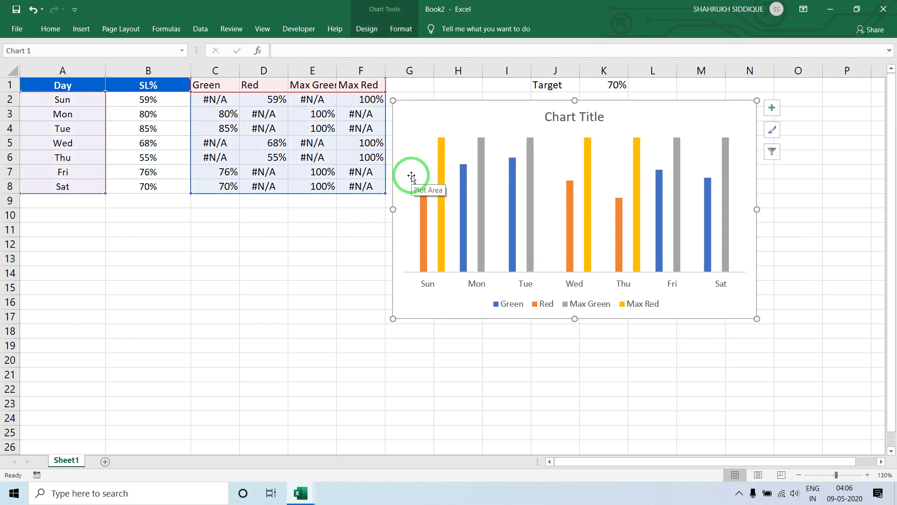
{"action": "left_click", "coordinate": [317, 274]}
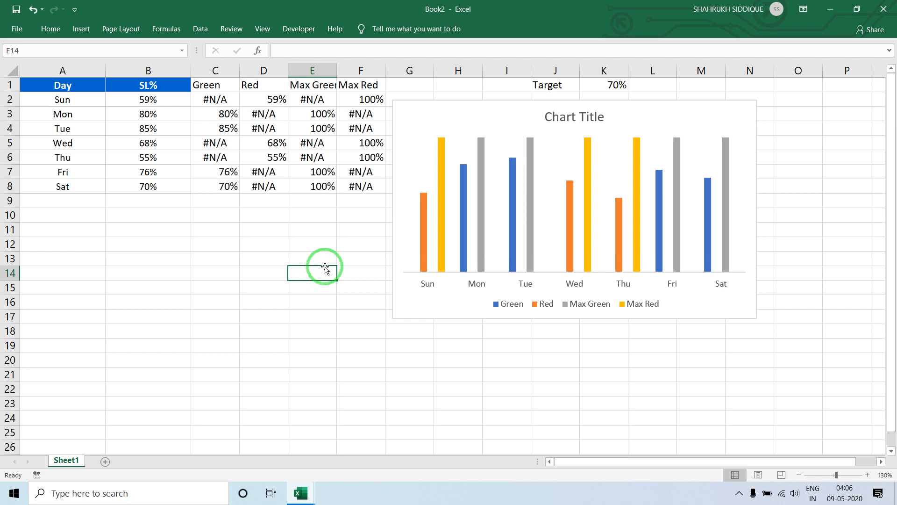
- Draw a tall, narrow rounded rectangle below the data table and round its corners fully into a capsule
{"action": "left_click", "coordinate": [83, 28]}
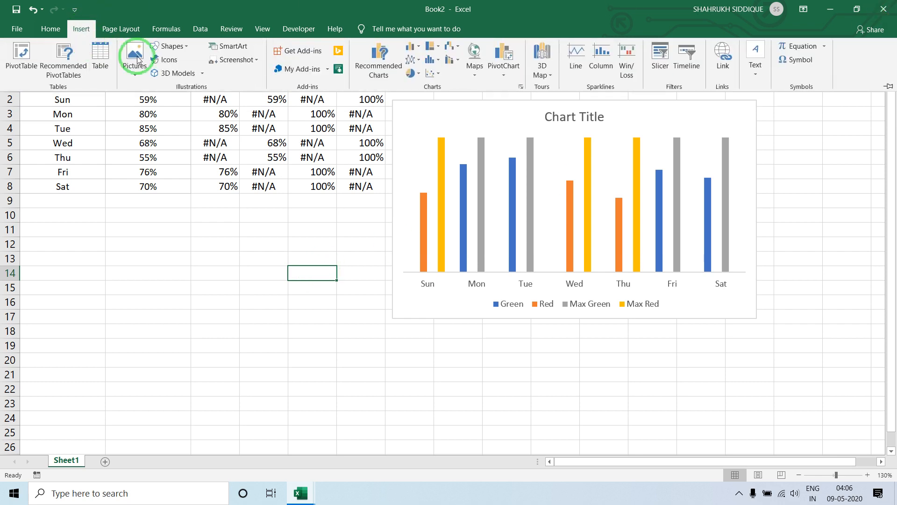
{"action": "left_click", "coordinate": [185, 49]}
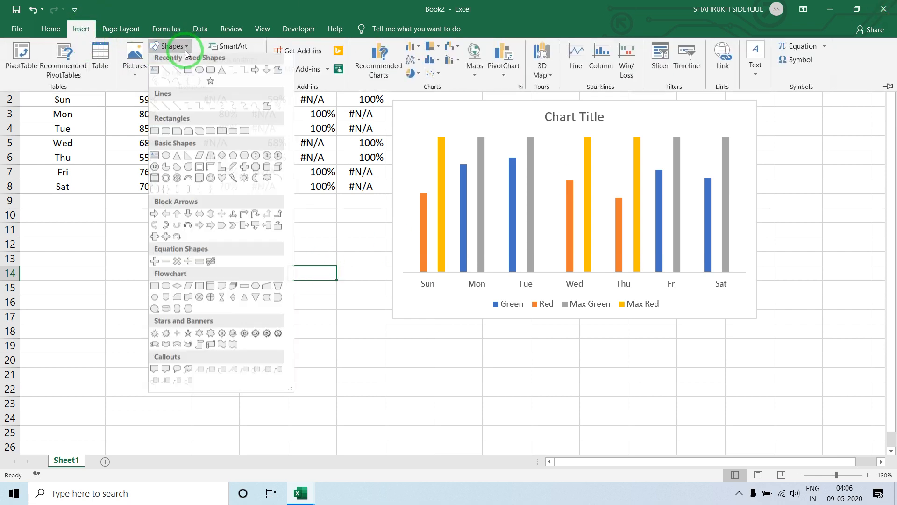
{"action": "left_click", "coordinate": [167, 134]}
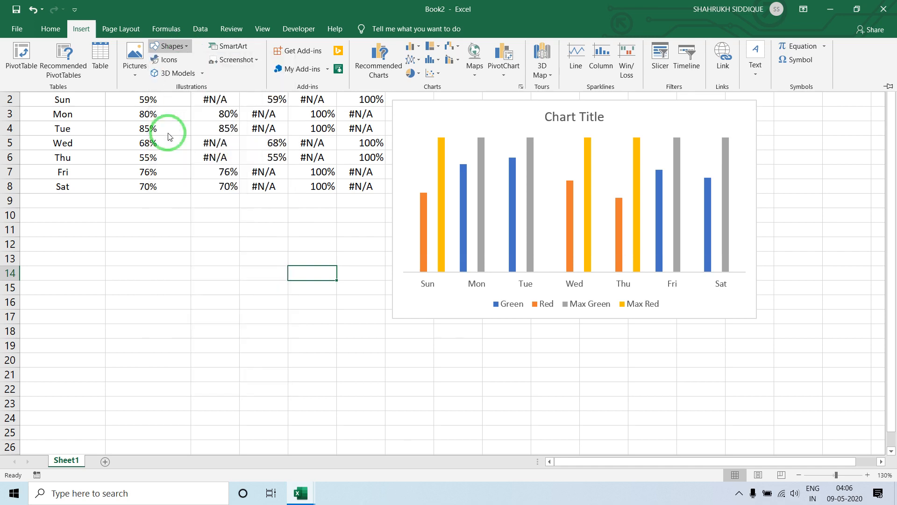
{"action": "left_click_drag", "start_coordinate": [161, 219], "coordinate": [198, 421]}
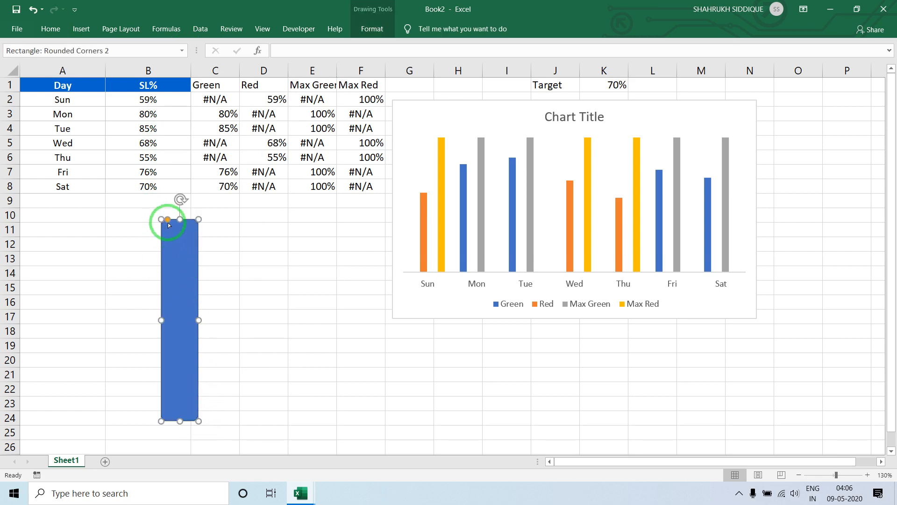
{"action": "left_click_drag", "start_coordinate": [169, 224], "coordinate": [201, 220]}
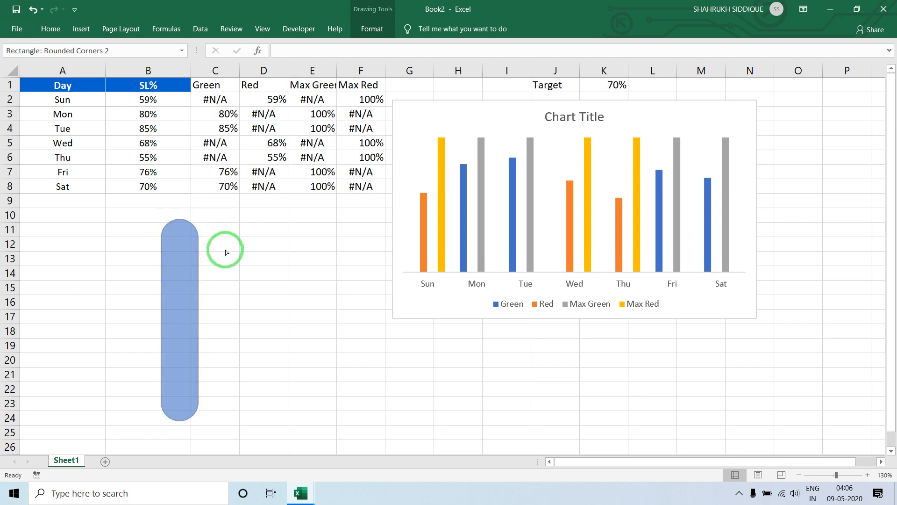
{"action": "left_click_drag", "start_coordinate": [225, 251], "coordinate": [225, 251]}
- Move the capsule over columns A and B and resize it to about 8.71 cm high and 1.73 cm wide
{"action": "left_click_drag", "start_coordinate": [165, 253], "coordinate": [161, 210]}
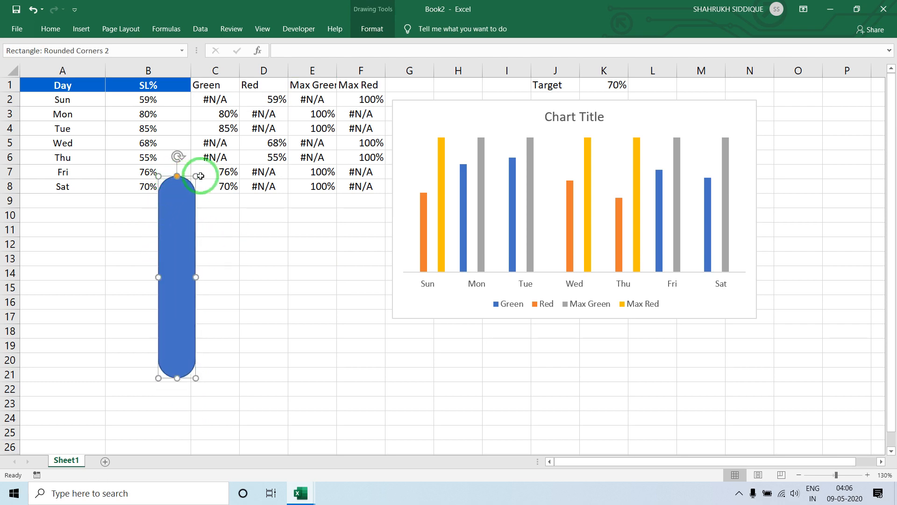
{"action": "left_click_drag", "start_coordinate": [196, 176], "coordinate": [199, 139]}
{"action": "left_click_drag", "start_coordinate": [176, 208], "coordinate": [103, 203]}
{"action": "left_click_drag", "start_coordinate": [128, 368], "coordinate": [137, 387]}
{"action": "left_click", "coordinate": [200, 277]}
{"action": "left_click", "coordinate": [112, 233]}
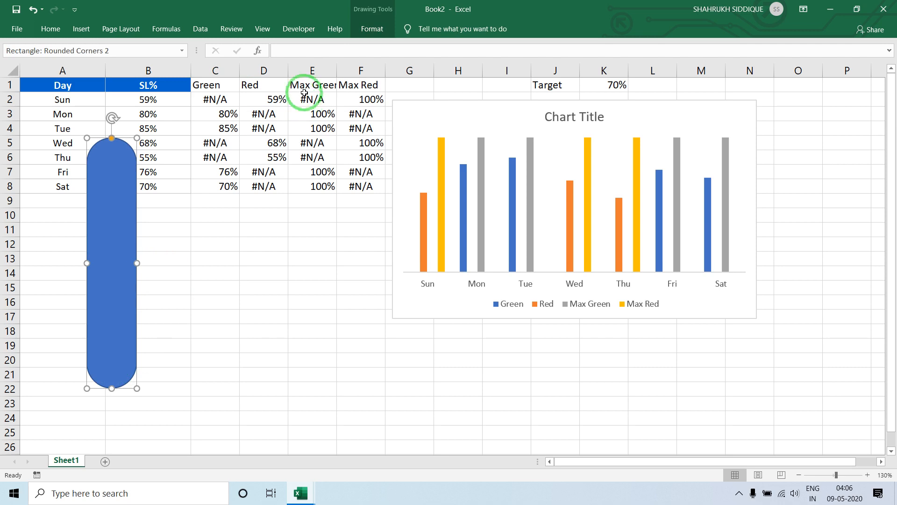
- Give the capsule a light green outline from the standard colors and make the outline thicker
{"action": "left_click", "coordinate": [372, 29]}
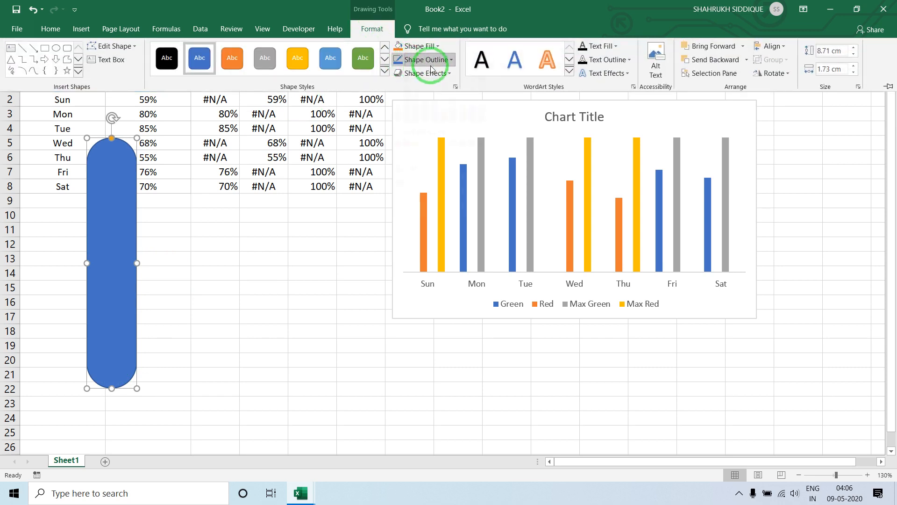
{"action": "left_click", "coordinate": [430, 64]}
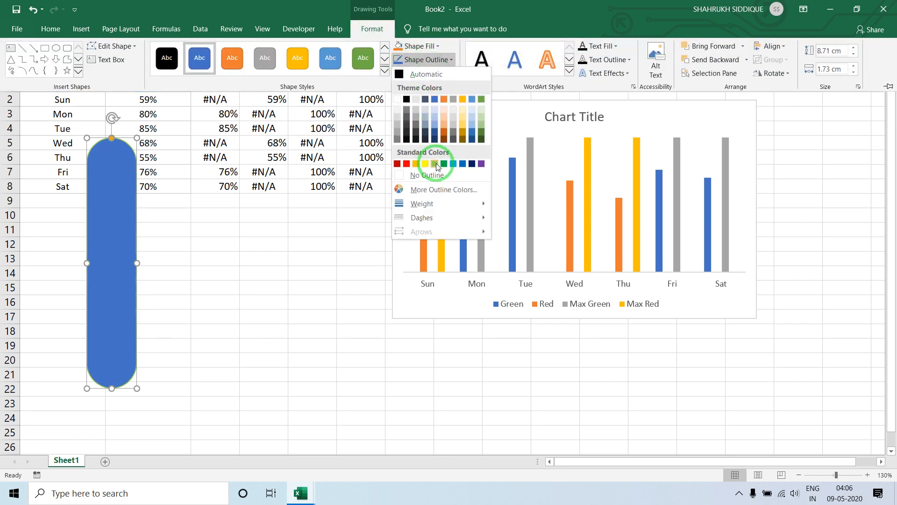
{"action": "left_click", "coordinate": [436, 164]}
{"action": "left_click", "coordinate": [423, 59]}
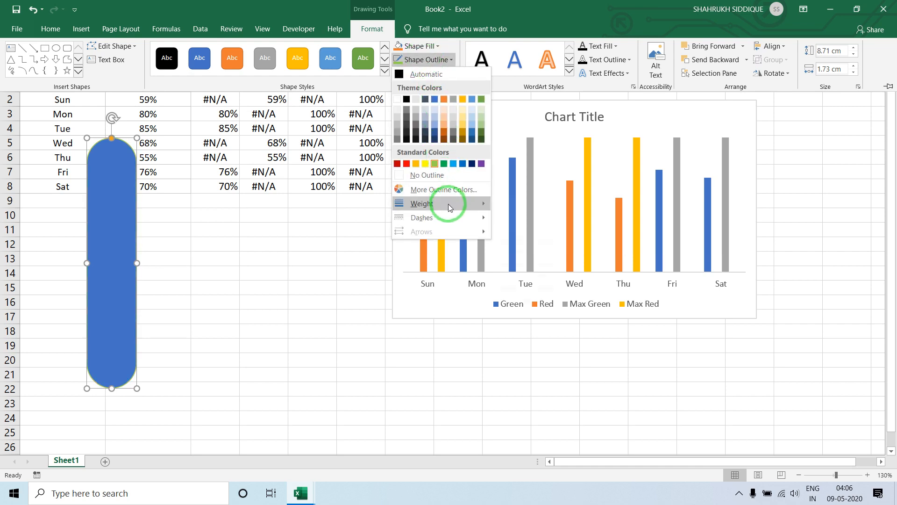
{"action": "mouse_move", "coordinate": [448, 204]}
{"action": "left_click", "coordinate": [541, 263]}
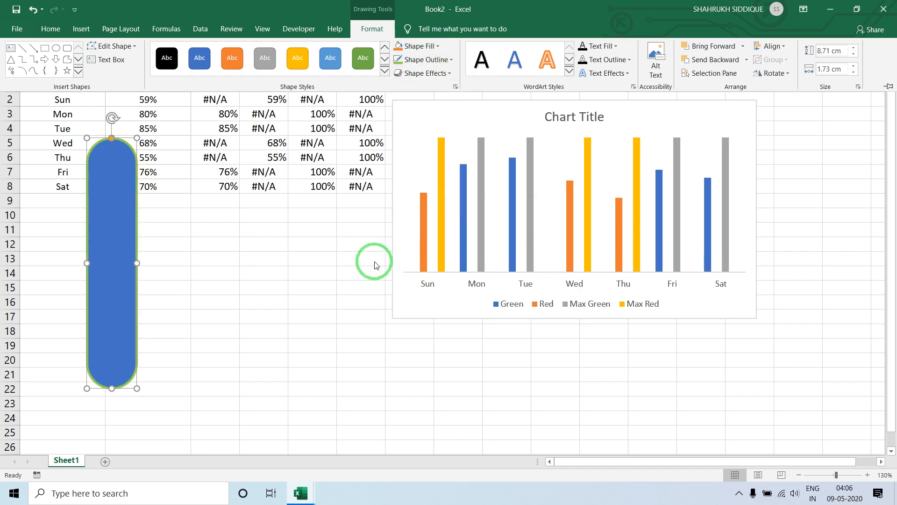
{"action": "key", "text": "ctrl+F1"}
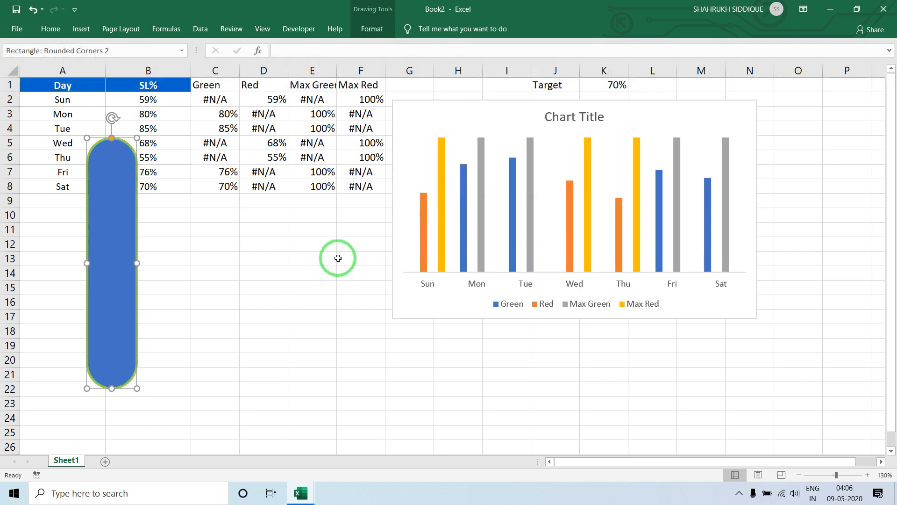
- Open the capsule's shape formatting and apply a linear gradient fill at a 90° angle
{"action": "right_click", "coordinate": [98, 174]}
{"action": "left_click", "coordinate": [152, 408]}
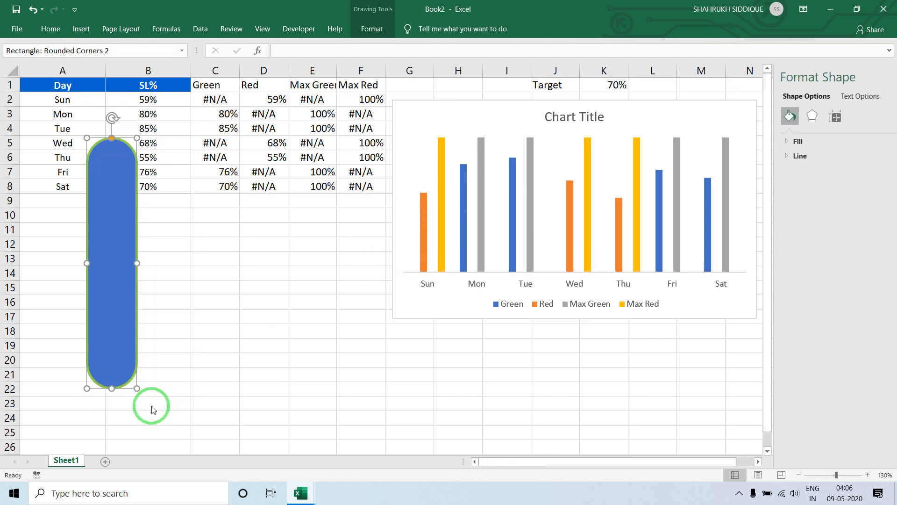
{"action": "left_click", "coordinate": [798, 143]}
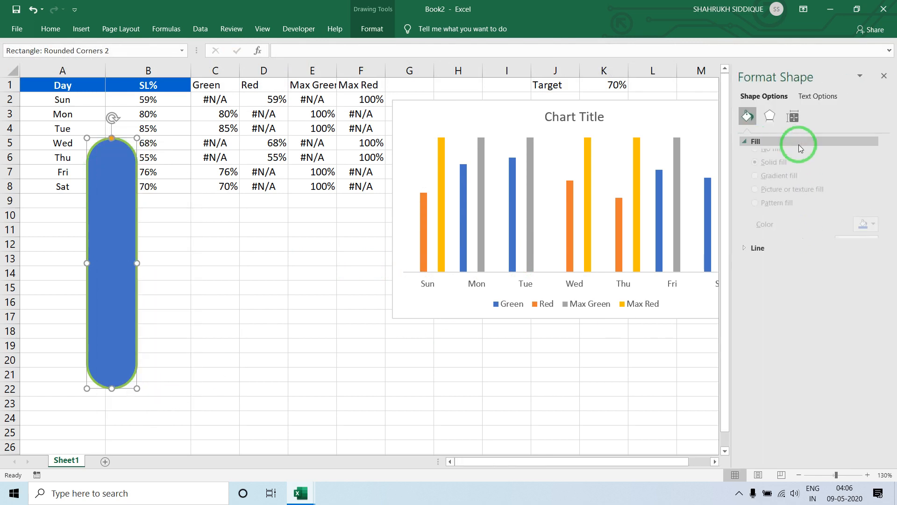
{"action": "left_click", "coordinate": [779, 185]}
{"action": "left_click_drag", "start_coordinate": [817, 316], "coordinate": [822, 282]}
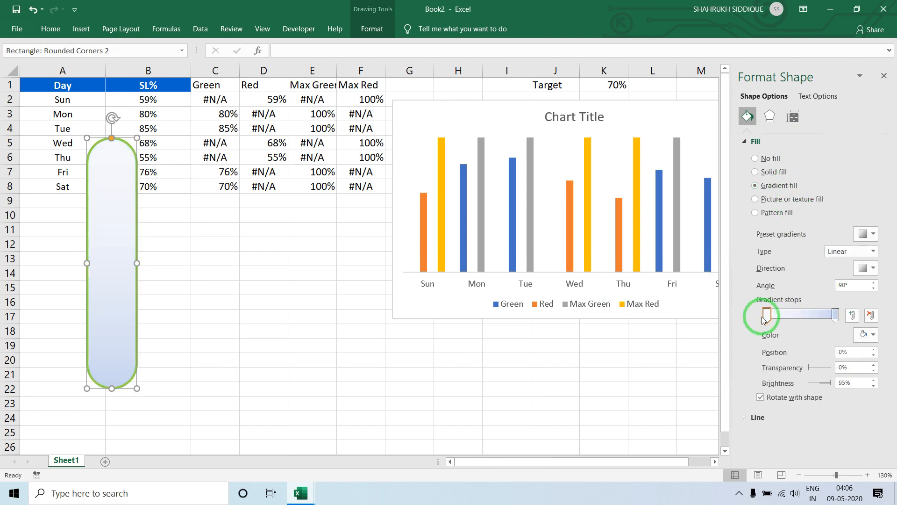
{"action": "left_click", "coordinate": [870, 268]}
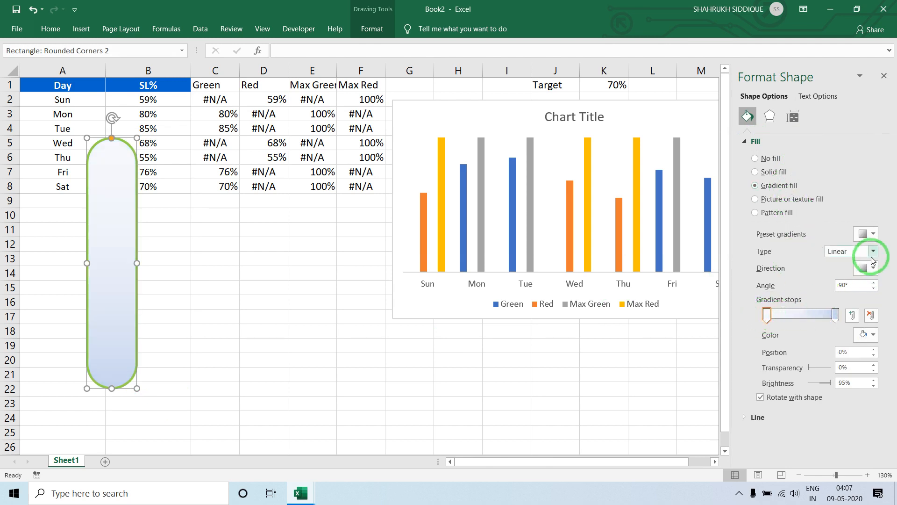
{"action": "left_click", "coordinate": [869, 268]}
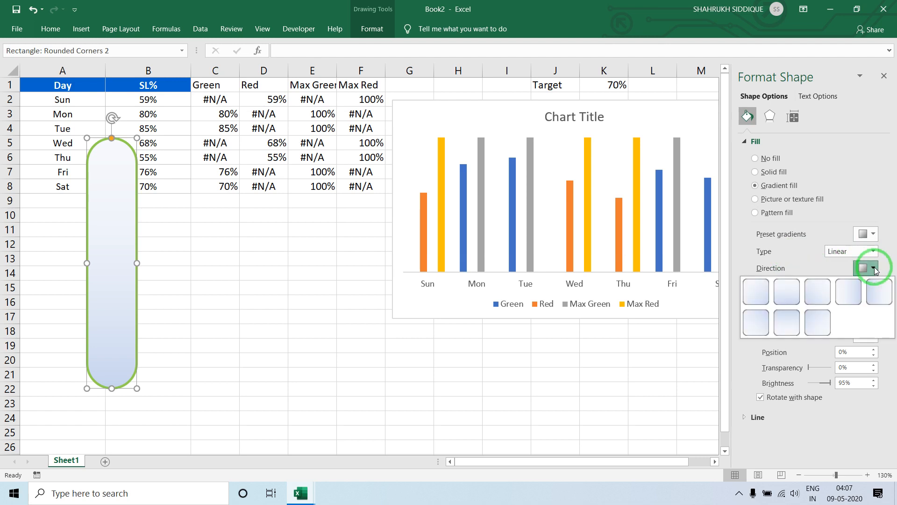
{"action": "left_click", "coordinate": [810, 297]}
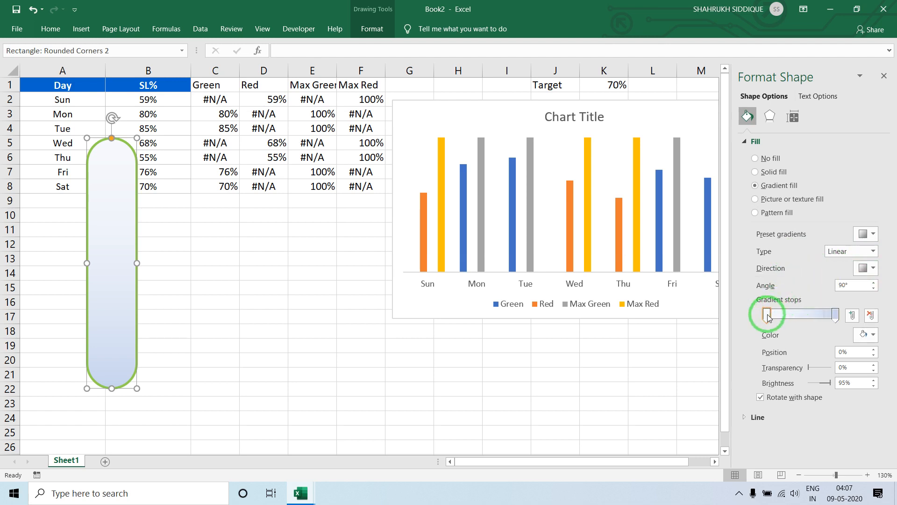
- Set the capsule's first gradient stop to standard light green and its last stop to a darker theme green
{"action": "left_click", "coordinate": [868, 335]}
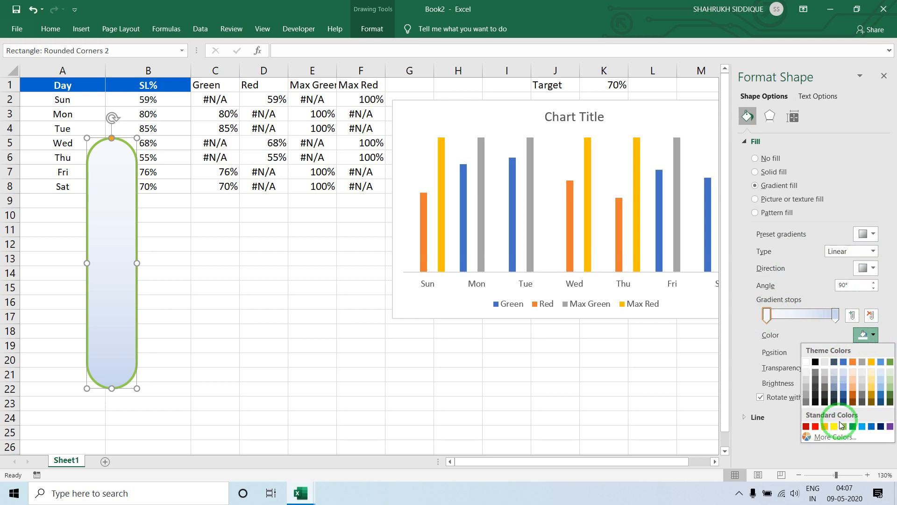
{"action": "left_click", "coordinate": [844, 427]}
{"action": "left_click", "coordinate": [835, 315]}
{"action": "left_click", "coordinate": [868, 335]}
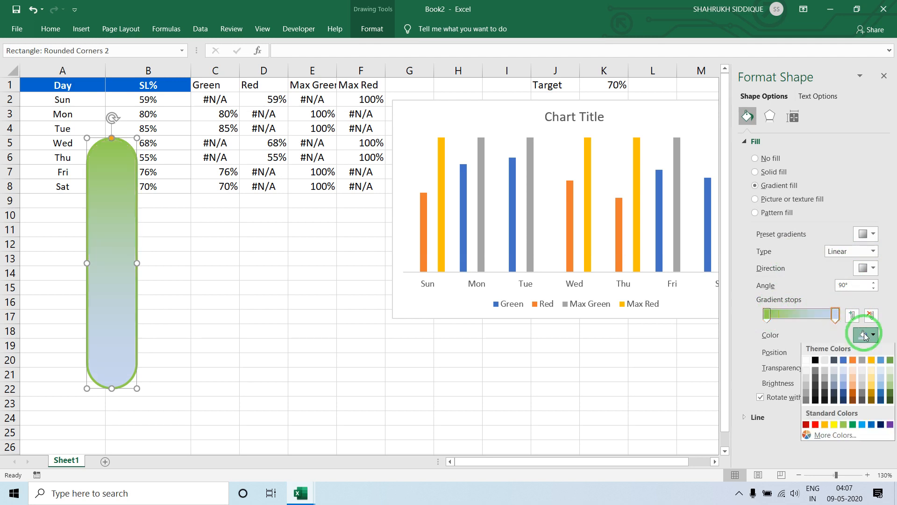
{"action": "left_click", "coordinate": [890, 398]}
{"action": "left_click", "coordinate": [569, 388]}
{"action": "left_click", "coordinate": [219, 254]}
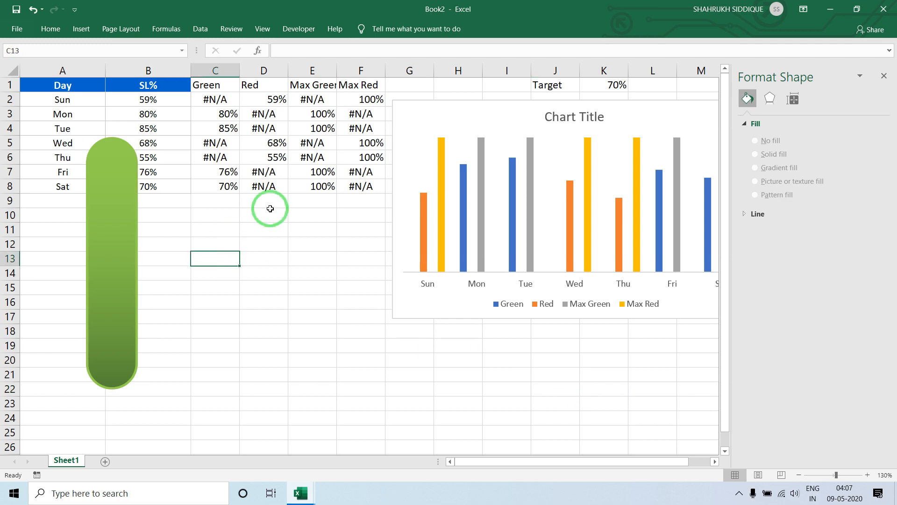
- Copy the green gradient capsule and place the copy beside the original, over columns B and C
{"action": "left_click", "coordinate": [128, 206]}
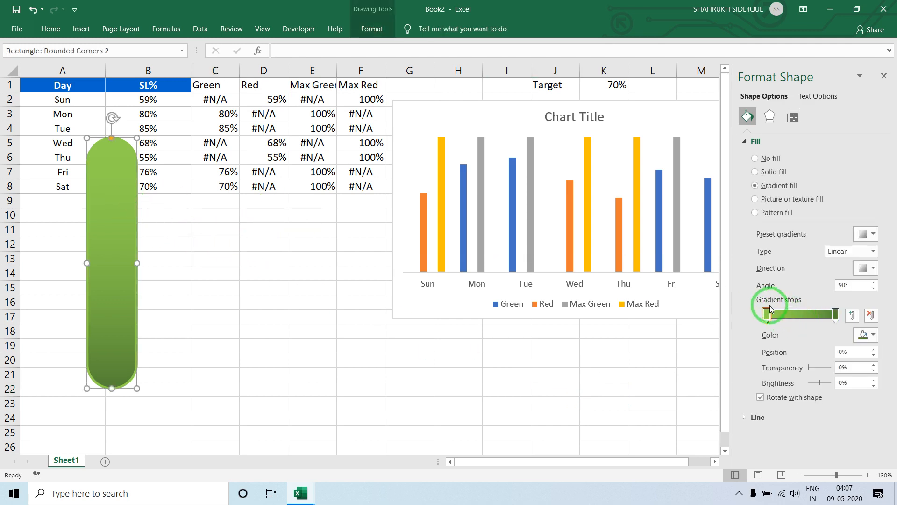
{"action": "left_click", "coordinate": [276, 246]}
{"action": "left_click", "coordinate": [111, 212]}
{"action": "left_click", "coordinate": [163, 199]}
{"action": "key", "text": "ctrl+v"}
{"action": "left_click_drag", "start_coordinate": [150, 230], "coordinate": [195, 182]}
- Change the original capsule's last gradient stop to green, trying the 40% lighter shade before settling on the base theme green
{"action": "left_click", "coordinate": [114, 192]}
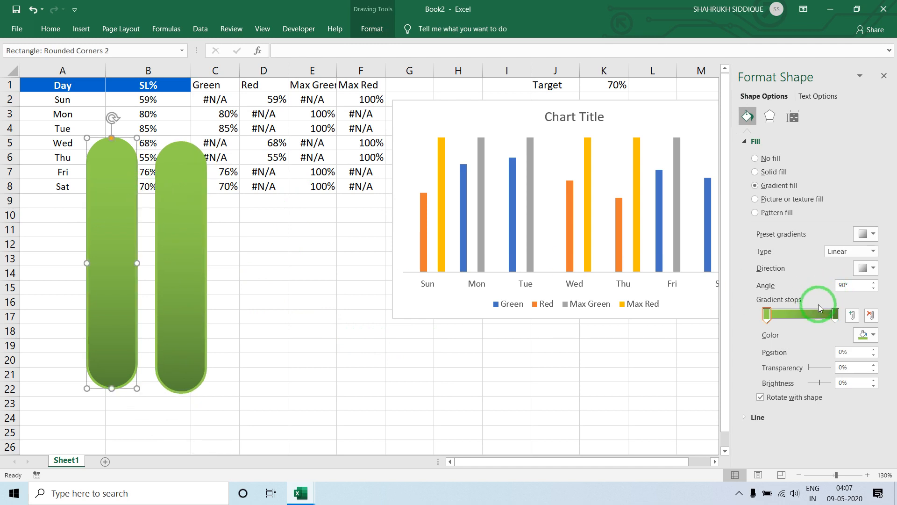
{"action": "left_click", "coordinate": [835, 316]}
{"action": "left_click", "coordinate": [865, 334]}
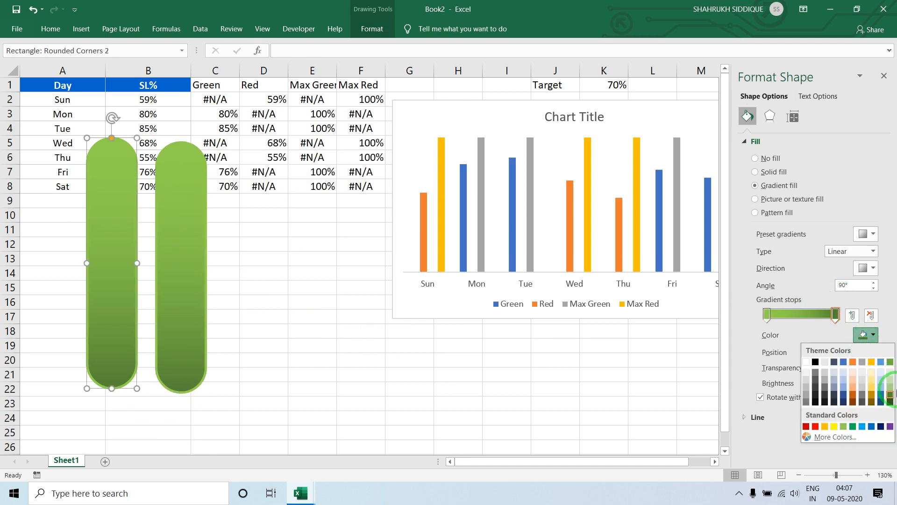
{"action": "left_click", "coordinate": [890, 388]}
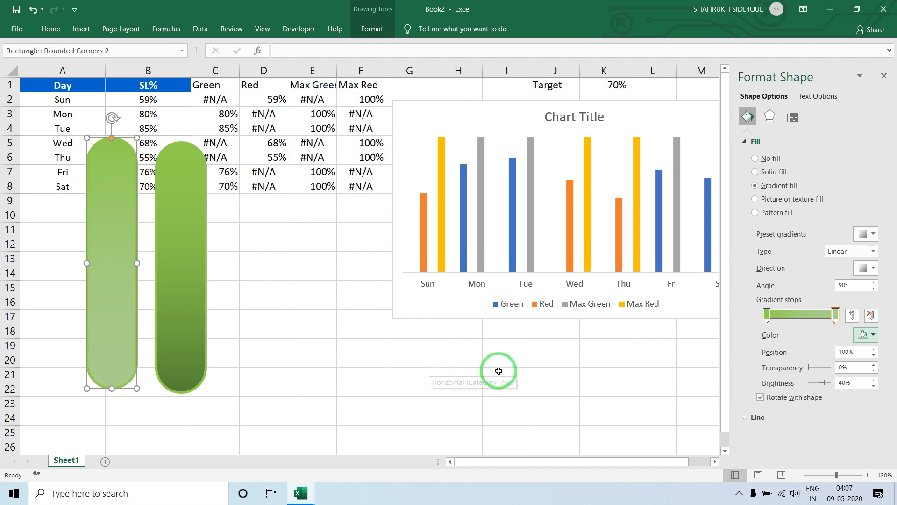
{"action": "left_click", "coordinate": [869, 335]}
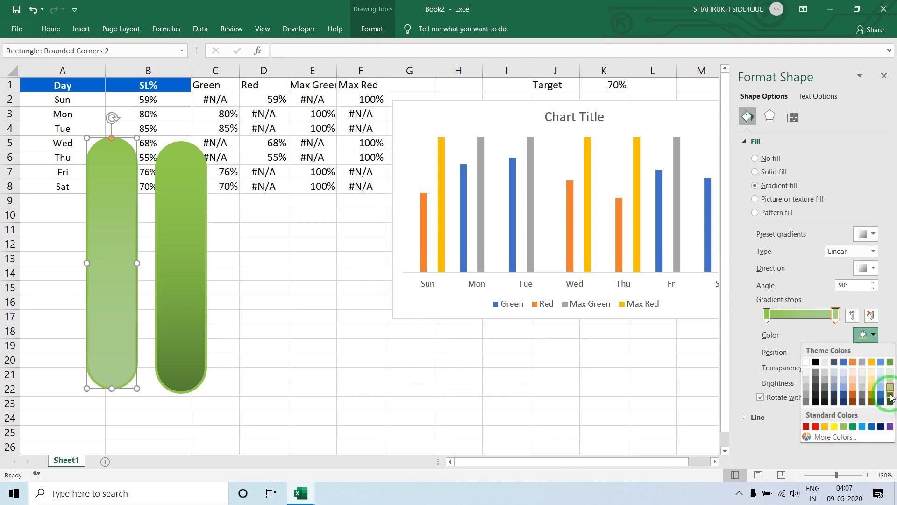
{"action": "left_click", "coordinate": [890, 364]}
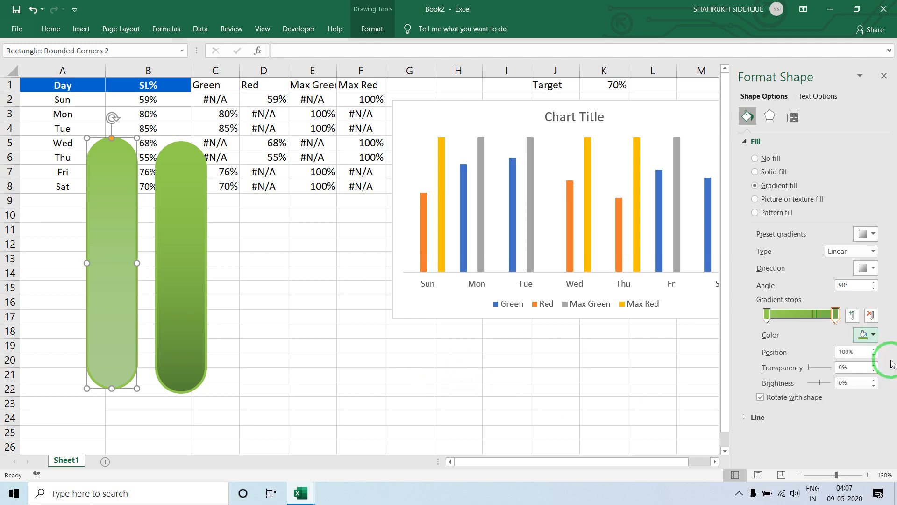
- Delete the copied capsule that still has the dark green gradient
{"action": "left_click", "coordinate": [290, 294]}
{"action": "left_click", "coordinate": [184, 236]}
{"action": "key", "text": "Delete"}
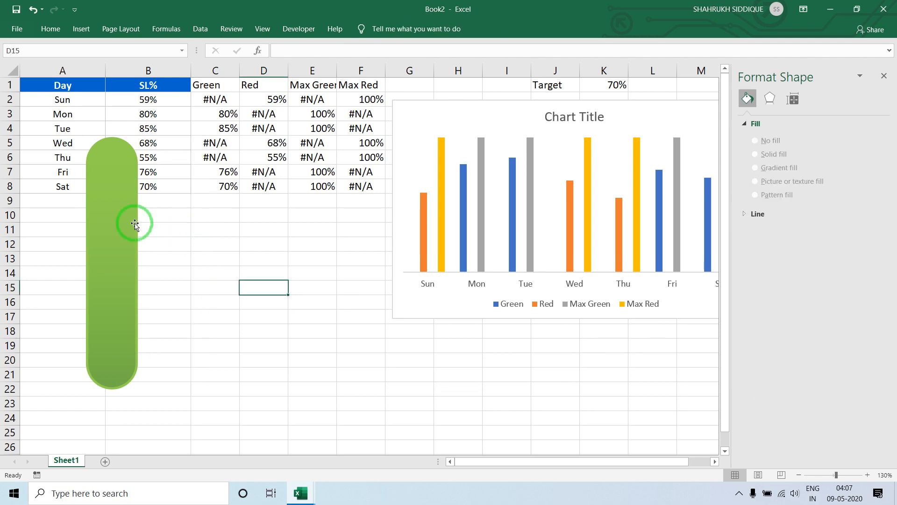
- Duplicate the green capsule, align the copy beside the original, and set the copy to no fill
{"action": "left_click", "coordinate": [117, 221]}
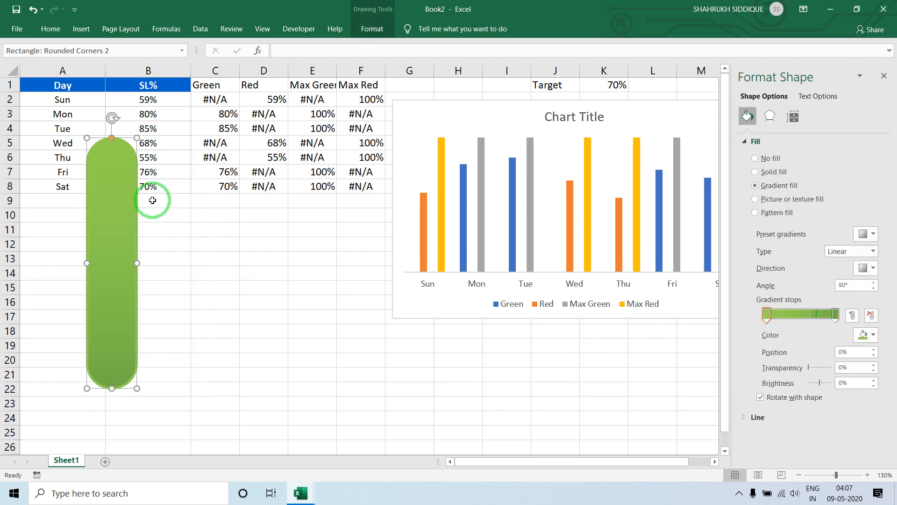
{"action": "key", "text": "ctrl+d"}
{"action": "left_click", "coordinate": [153, 221]}
{"action": "left_click_drag", "start_coordinate": [147, 219], "coordinate": [185, 208]}
{"action": "left_click", "coordinate": [372, 28]}
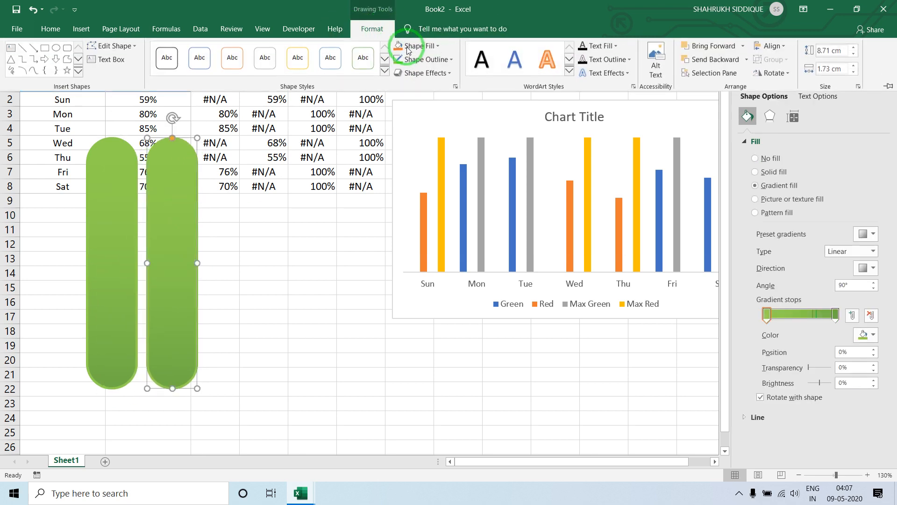
{"action": "left_click", "coordinate": [417, 46]}
{"action": "left_click", "coordinate": [420, 160]}
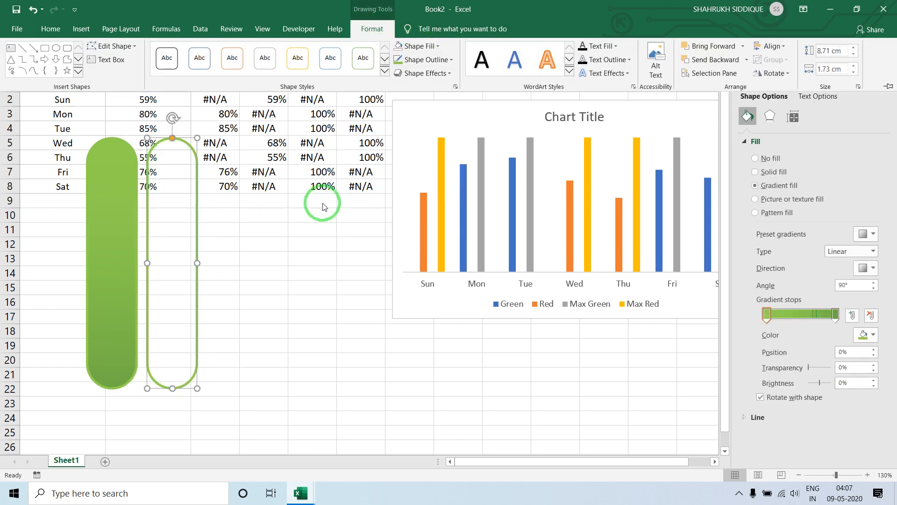
- Duplicate the filled and hollow green capsules together and place the new pair beside them, over columns C to E
{"action": "left_click", "coordinate": [117, 198], "text": "ctrl"}
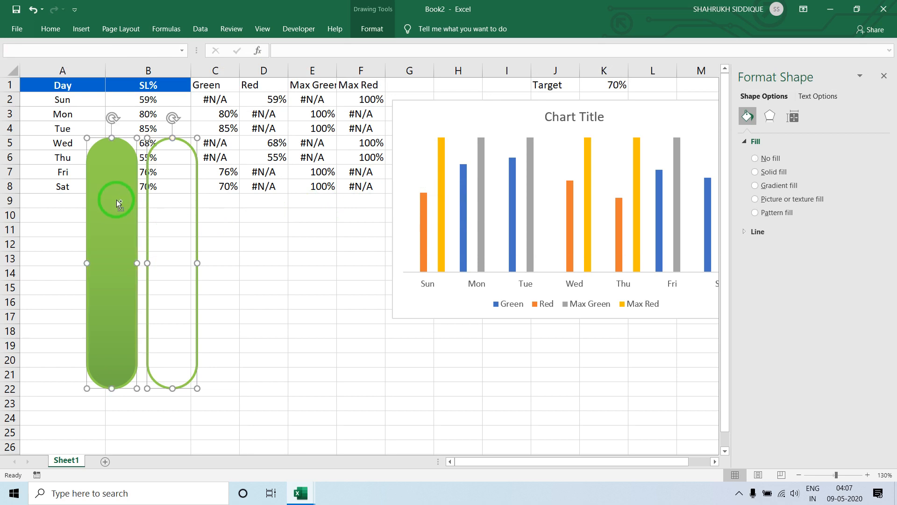
{"action": "key", "text": "ctrl+d"}
{"action": "left_click_drag", "start_coordinate": [140, 198], "coordinate": [244, 185]}
{"action": "left_click", "coordinate": [350, 255]}
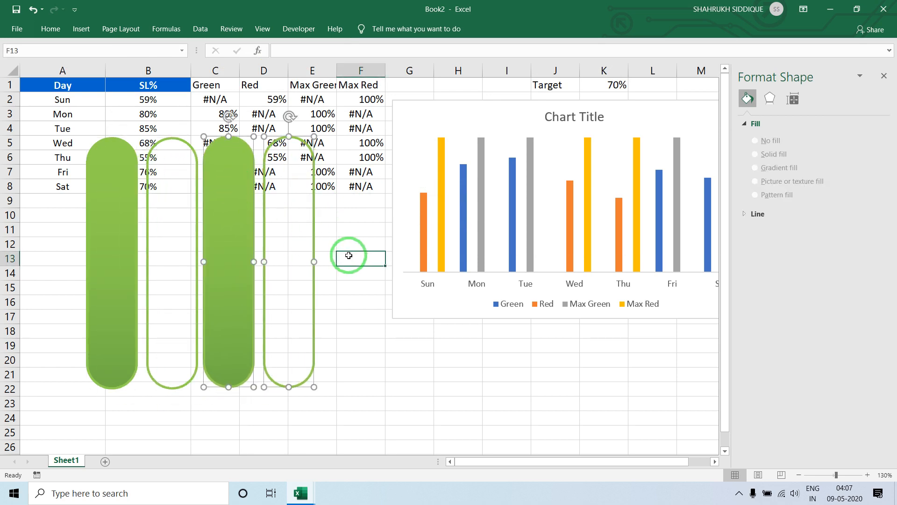
- Change the outline of the duplicated filled capsule to standard red
{"action": "left_click", "coordinate": [244, 230]}
{"action": "left_click", "coordinate": [371, 29]}
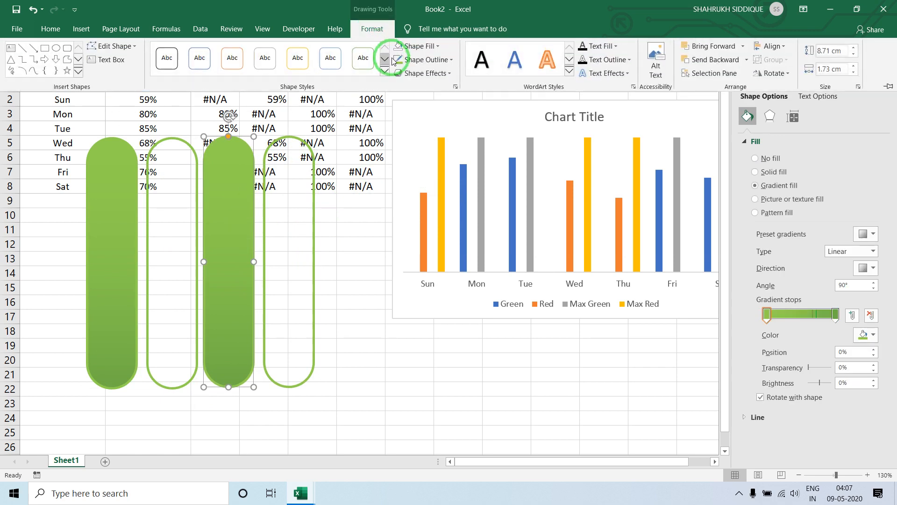
{"action": "left_click", "coordinate": [393, 59]}
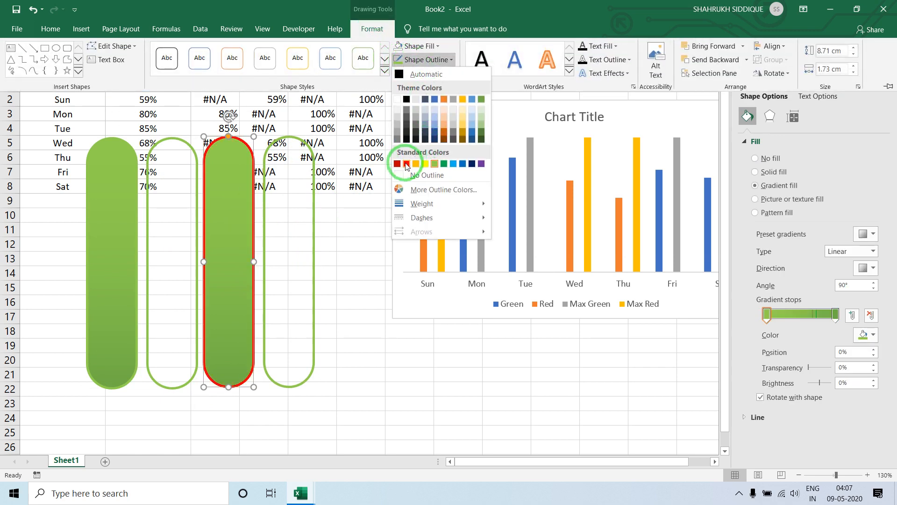
{"action": "left_click", "coordinate": [405, 164]}
- Fill the red-outlined capsule with solid standard red
{"action": "left_click", "coordinate": [413, 46]}
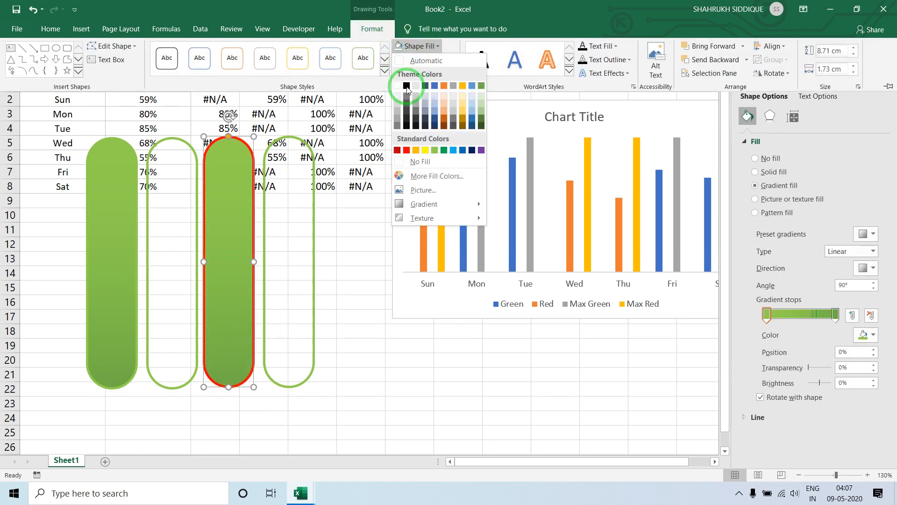
{"action": "left_click", "coordinate": [407, 149]}
{"action": "left_click", "coordinate": [219, 220]}
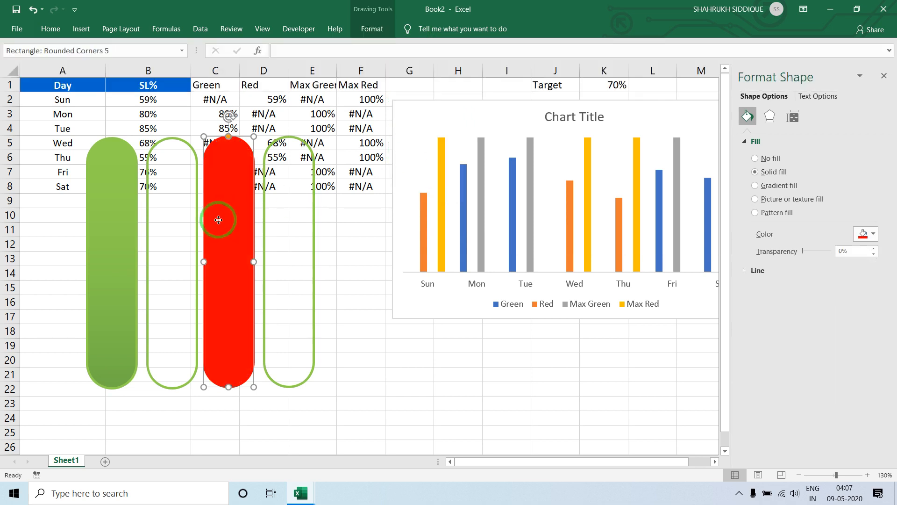
- Give the filled red capsule a gradient fill and set its first gradient stop to standard red
{"action": "right_click", "coordinate": [218, 220]}
{"action": "left_click", "coordinate": [227, 445]}
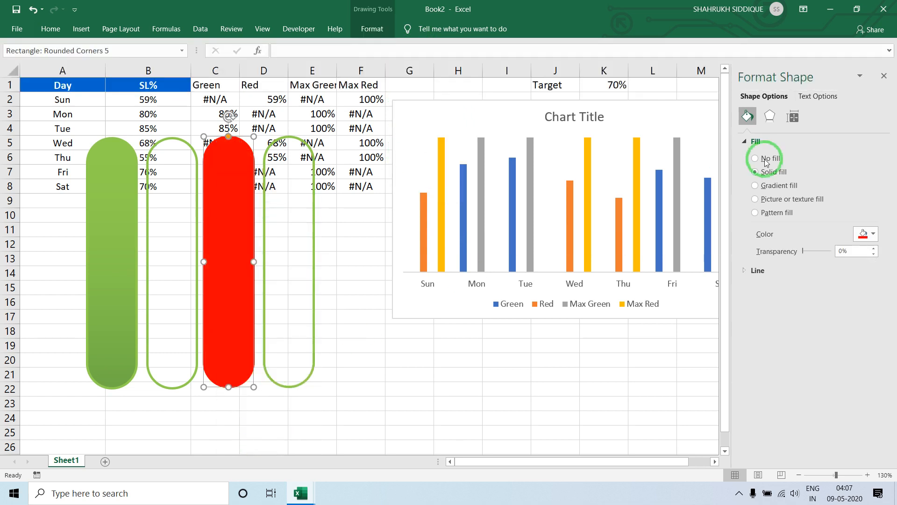
{"action": "left_click", "coordinate": [779, 187]}
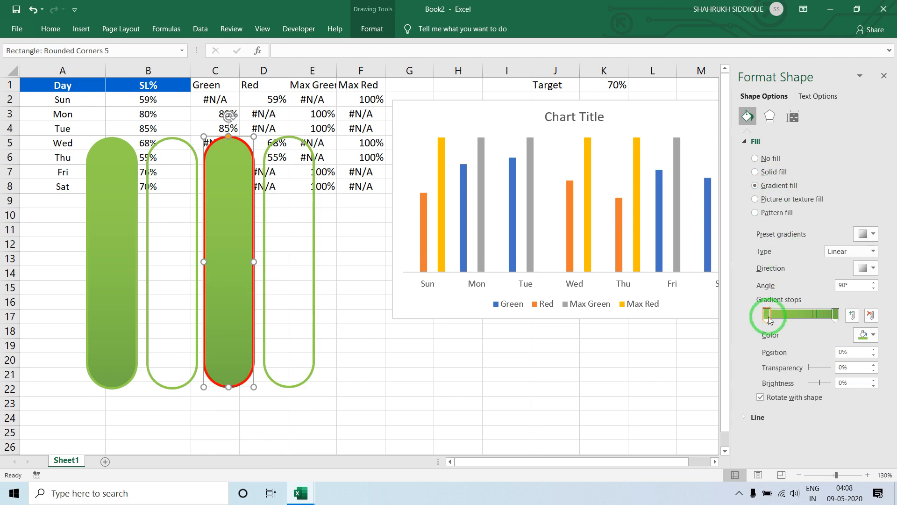
{"action": "left_click", "coordinate": [872, 335]}
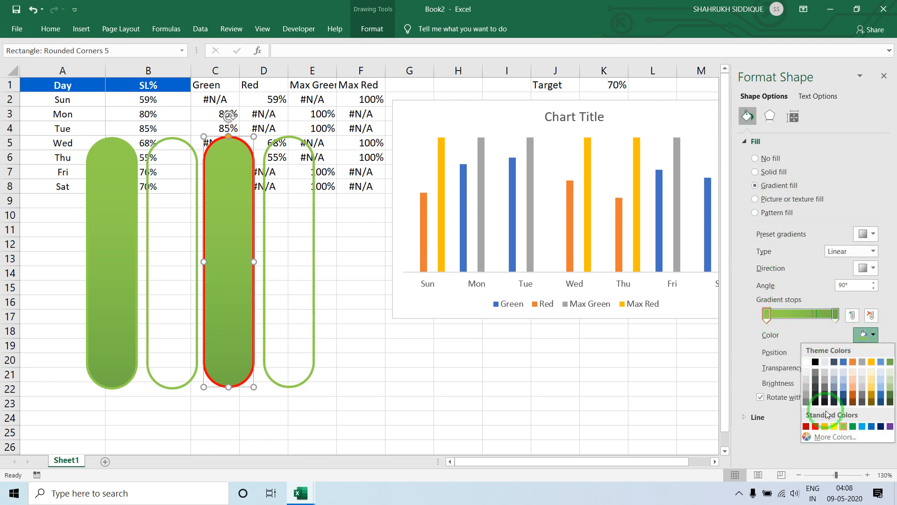
{"action": "left_click", "coordinate": [815, 426]}
- Set the red capsule's last gradient stop to a custom darker red with RGB 223, 30, 15
{"action": "left_click", "coordinate": [835, 314]}
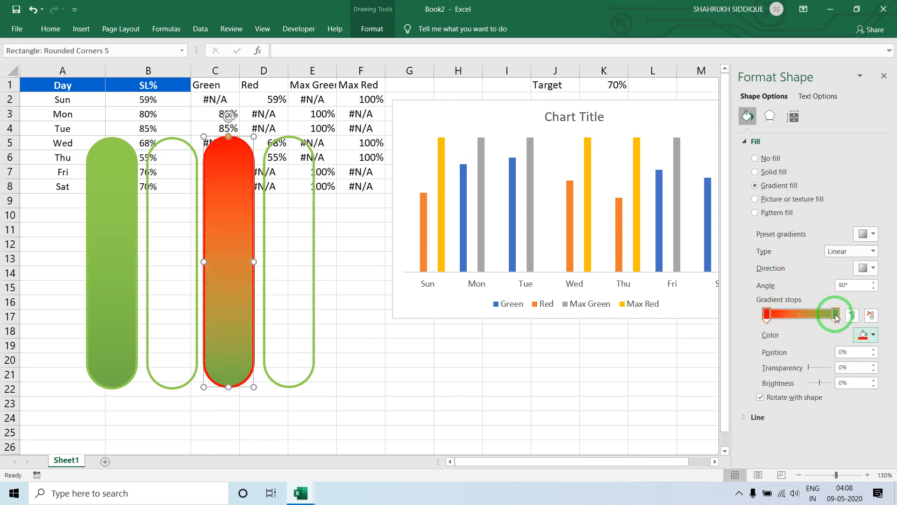
{"action": "left_click", "coordinate": [865, 334]}
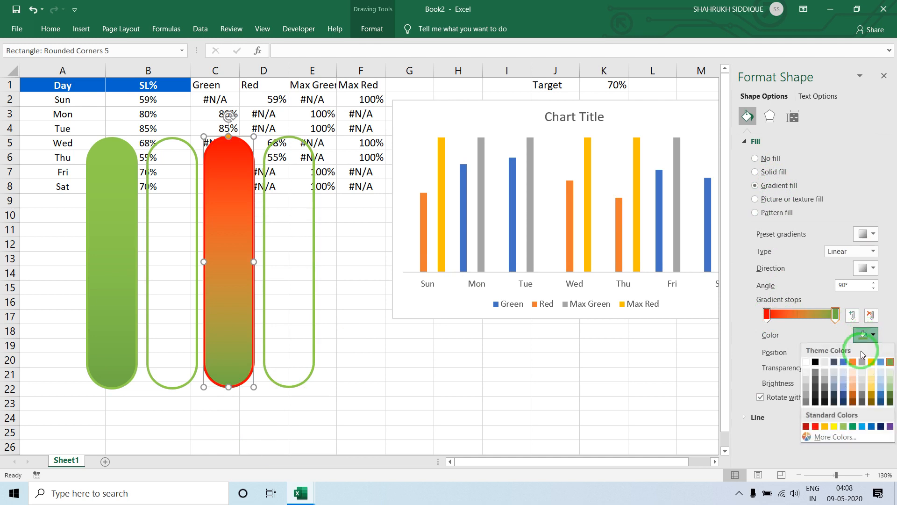
{"action": "left_click", "coordinate": [835, 436]}
{"action": "left_click", "coordinate": [321, 121]}
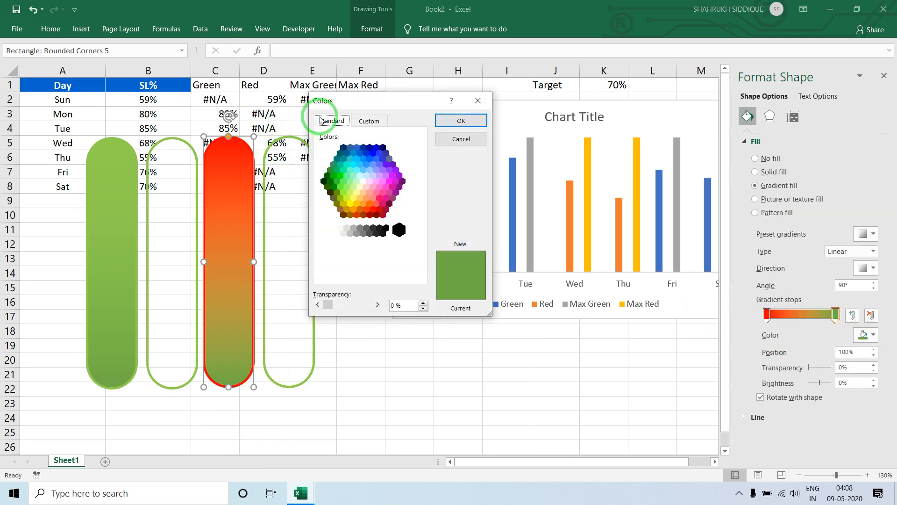
{"action": "left_click", "coordinate": [368, 121]}
{"action": "left_click_drag", "start_coordinate": [325, 163], "coordinate": [321, 151]}
{"action": "left_click", "coordinate": [418, 177]}
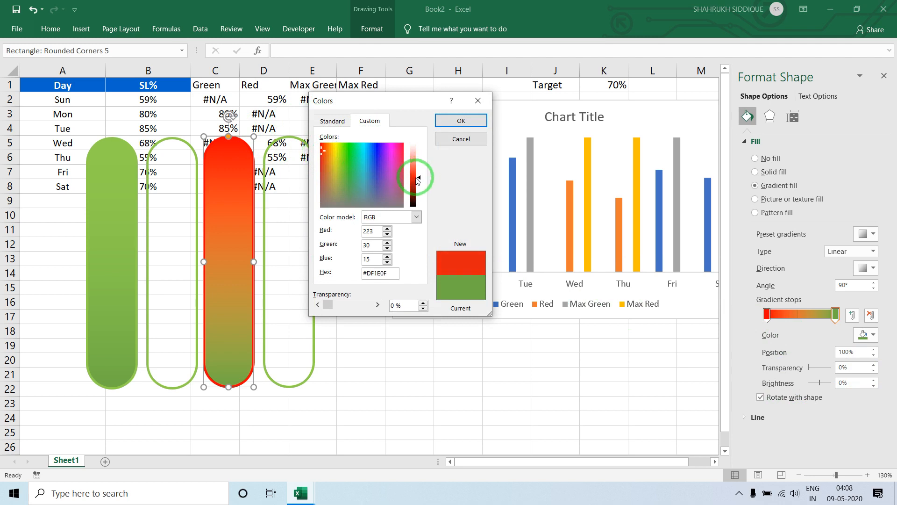
{"action": "left_click", "coordinate": [461, 120]}
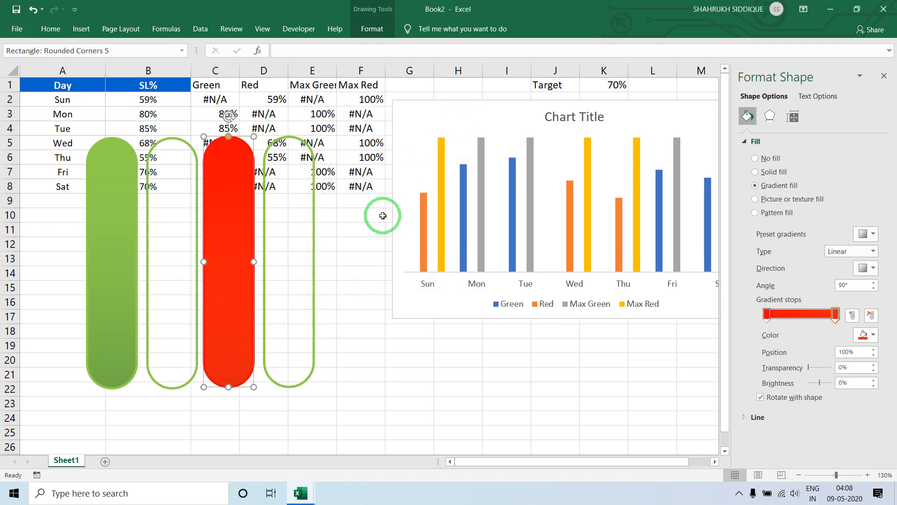
- Delete the duplicated hollow green capsule beside the red one
{"action": "left_click", "coordinate": [347, 211]}
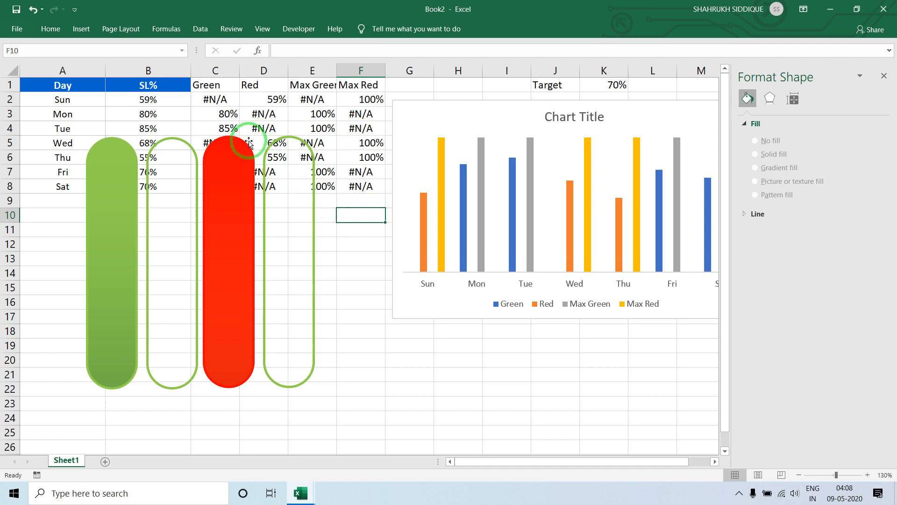
{"action": "left_click", "coordinate": [308, 138]}
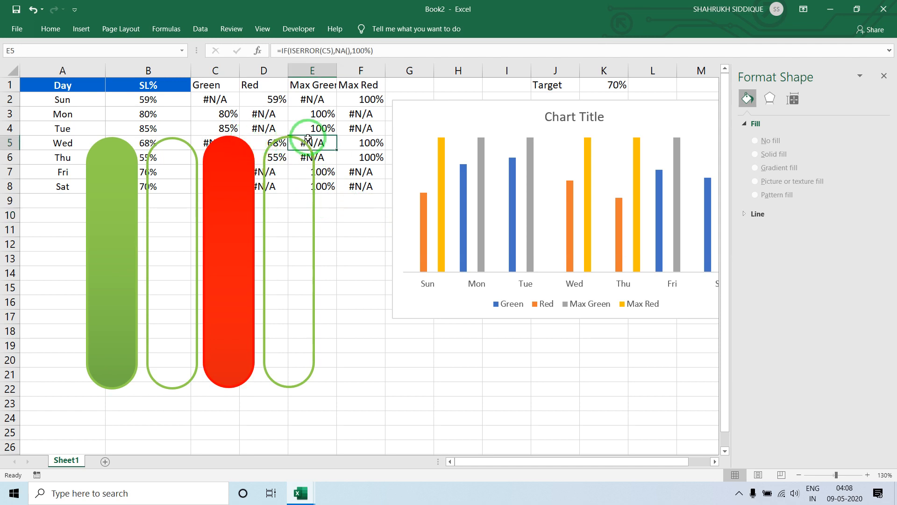
{"action": "left_click", "coordinate": [308, 143]}
{"action": "key", "text": "Delete"}
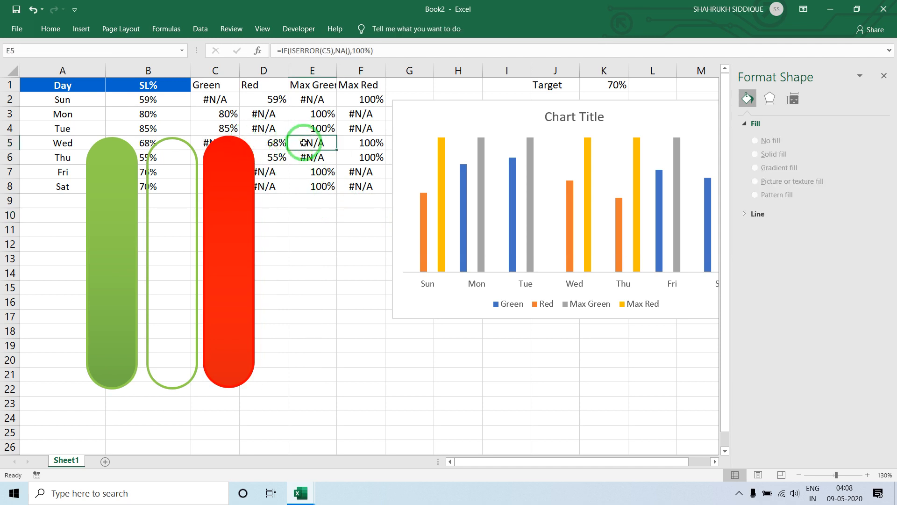
- Duplicate the red capsule beside the original, set the copy to no fill, and close the shape formatting pane
{"action": "left_click", "coordinate": [240, 182]}
{"action": "left_click_drag", "start_coordinate": [244, 183], "coordinate": [306, 169]}
{"action": "left_click", "coordinate": [372, 29]}
{"action": "left_click", "coordinate": [411, 46]}
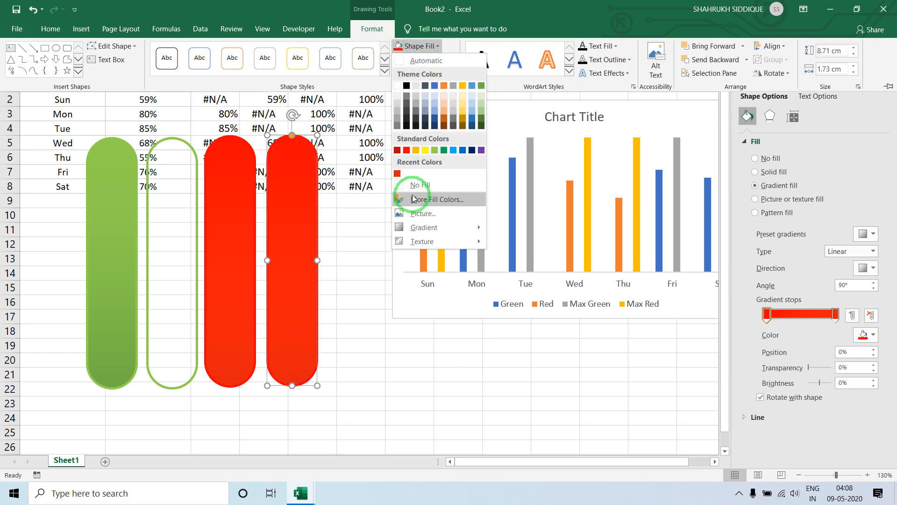
{"action": "left_click", "coordinate": [413, 185]}
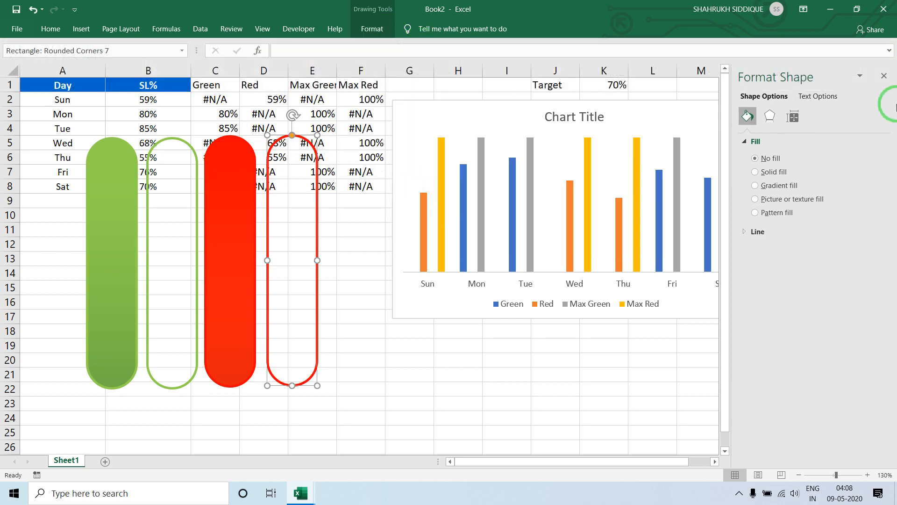
{"action": "left_click", "coordinate": [884, 75]}
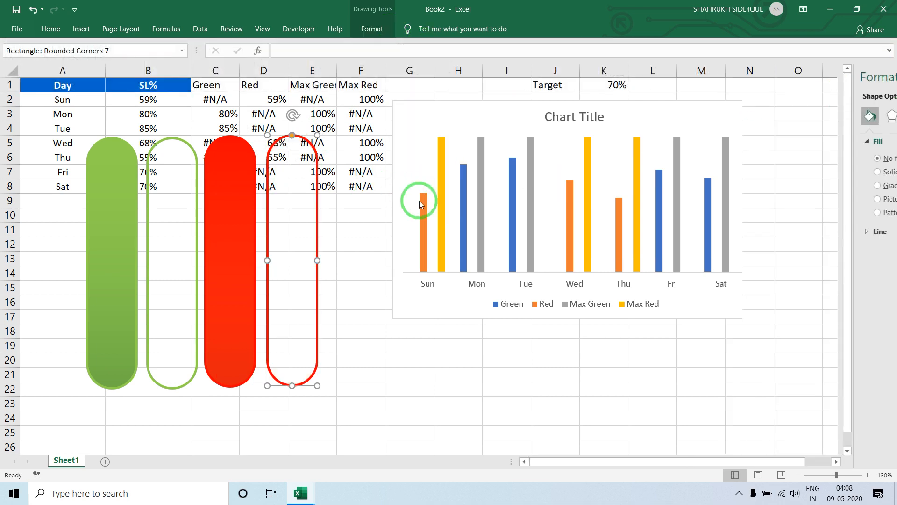
- Copy the filled green capsule onto the chart's Green series and the hollow green capsule onto the Max Green series
{"action": "left_click", "coordinate": [97, 223]}
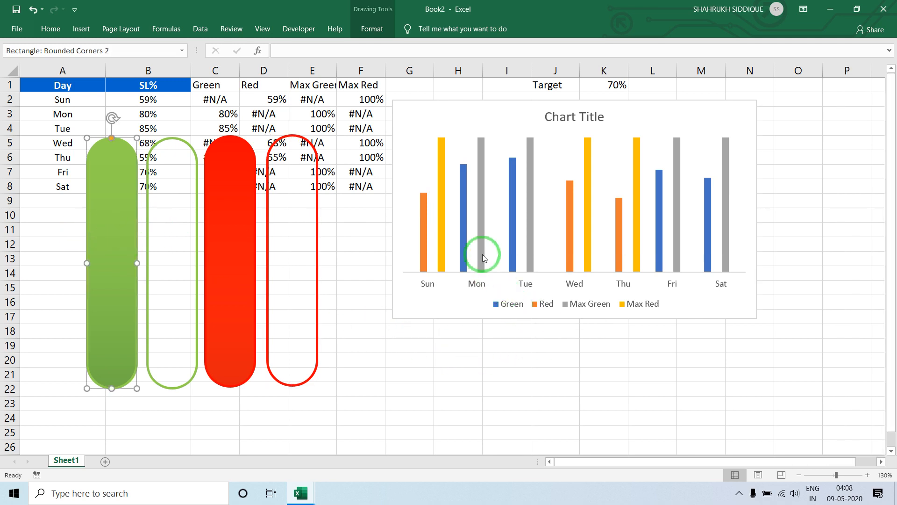
{"action": "left_click", "coordinate": [466, 234]}
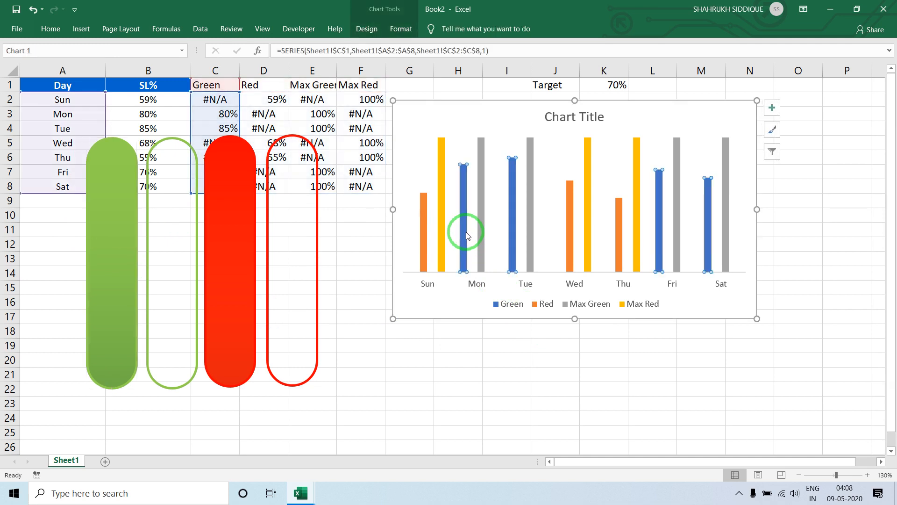
{"action": "key", "text": "ctrl+v"}
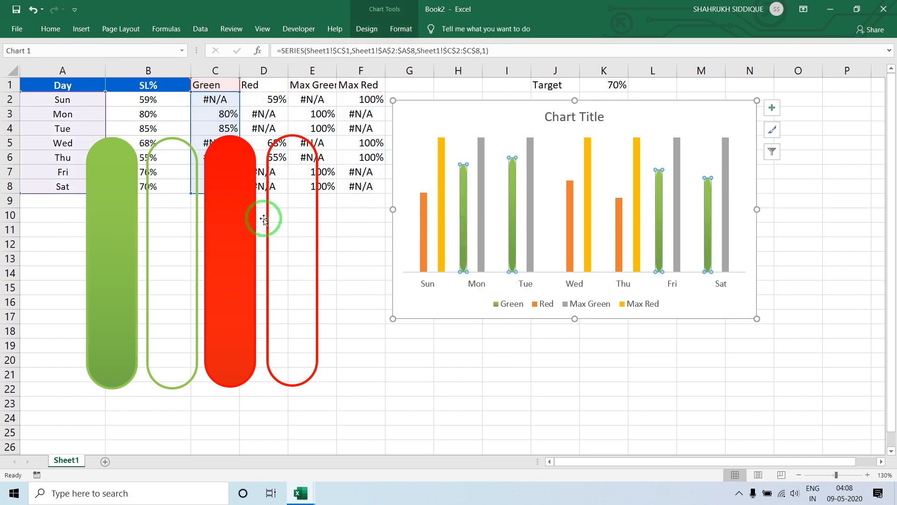
{"action": "left_click", "coordinate": [197, 188]}
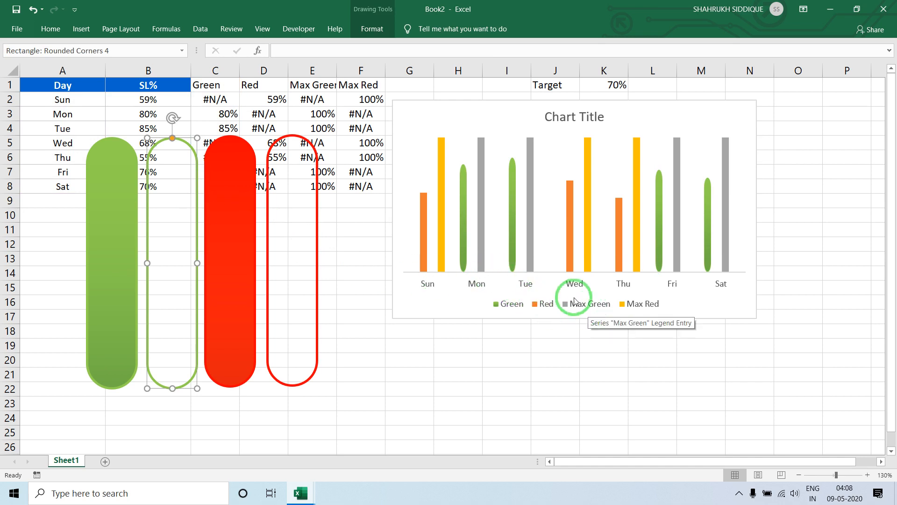
{"action": "left_click", "coordinate": [533, 236]}
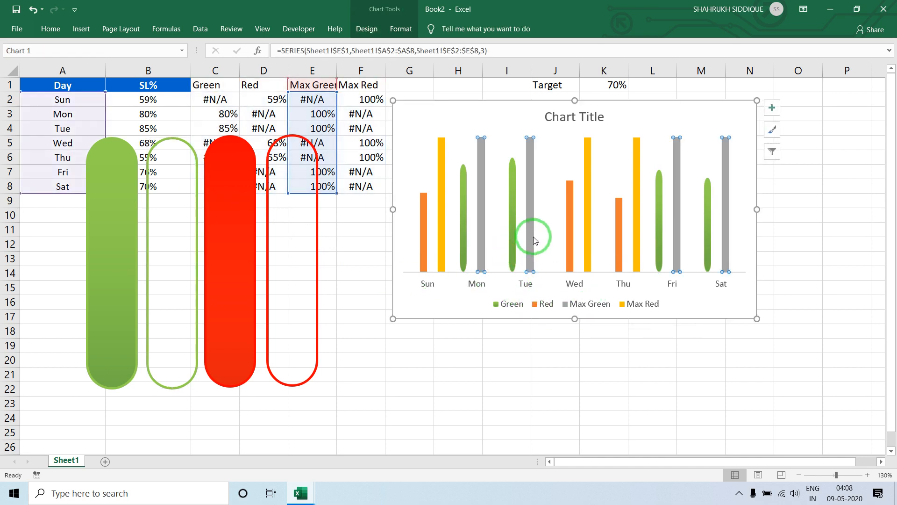
{"action": "key", "text": "ctrl+v"}
- Copy the filled red capsule onto the chart's Red series and the hollow red capsule onto the Max Red series
{"action": "left_click", "coordinate": [245, 219]}
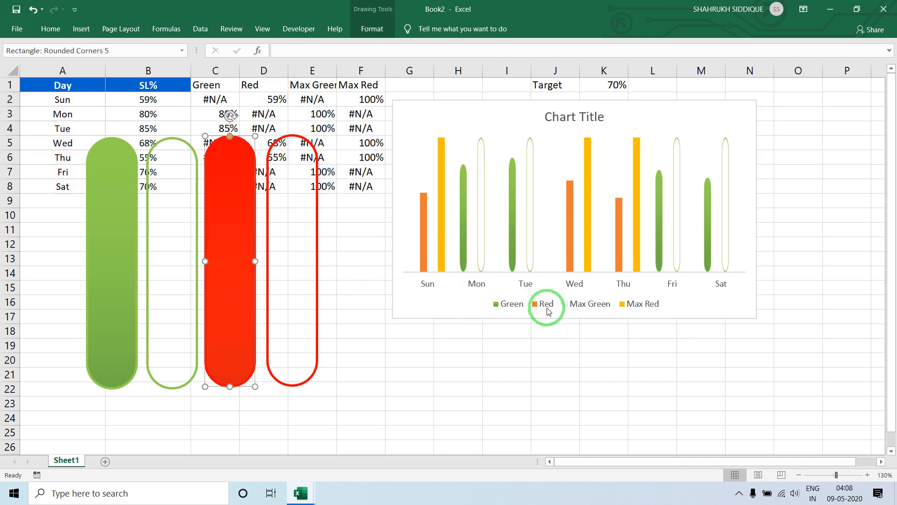
{"action": "left_click", "coordinate": [425, 244]}
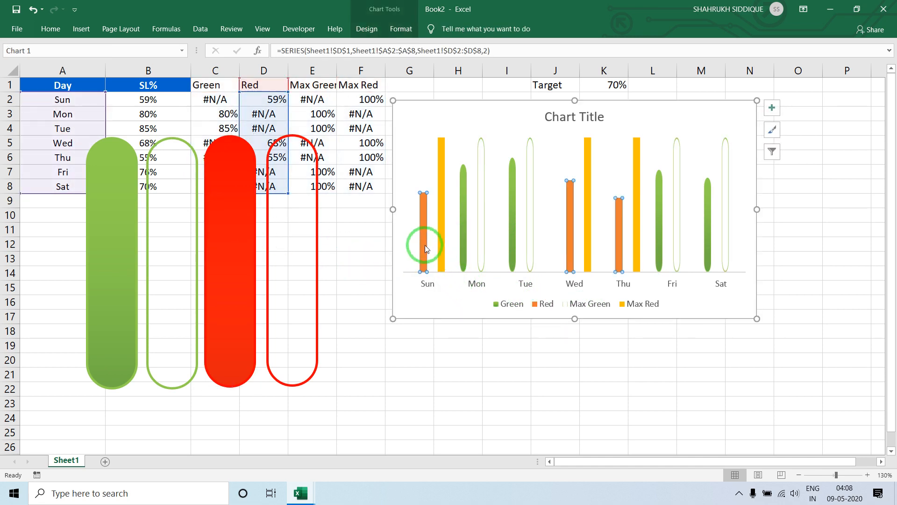
{"action": "key", "text": "ctrl+v"}
{"action": "left_click", "coordinate": [321, 230]}
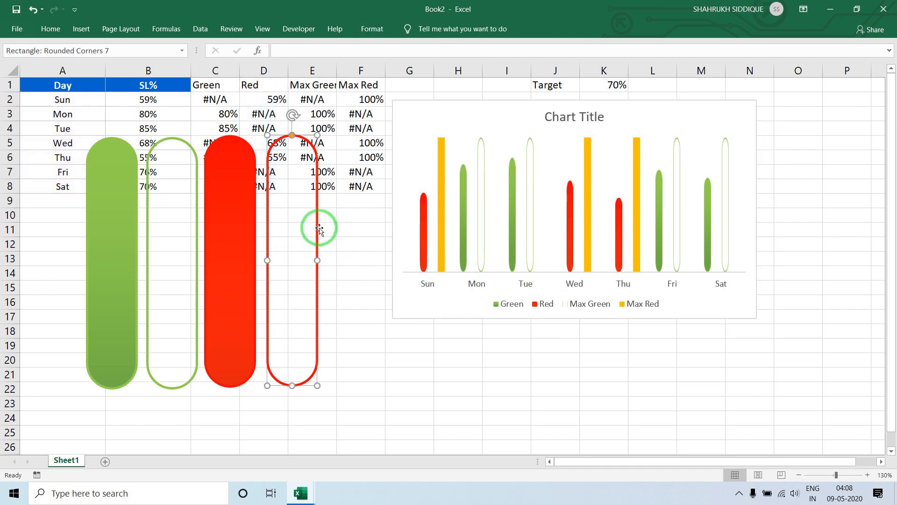
{"action": "left_click", "coordinate": [442, 243]}
{"action": "key", "text": "ctrl+v"}
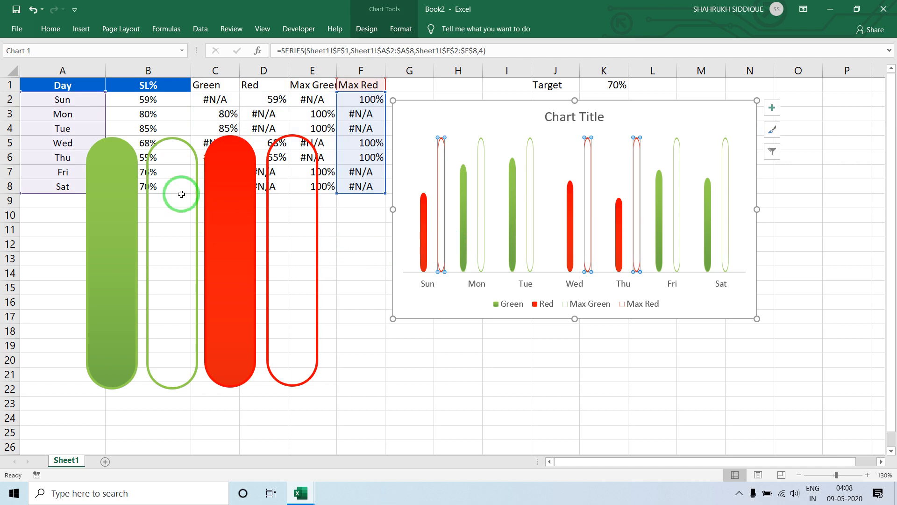
- Delete all four capsule shapes from the worksheet, keeping the chart
{"action": "left_click", "coordinate": [251, 157]}
{"action": "key", "text": "Delete"}
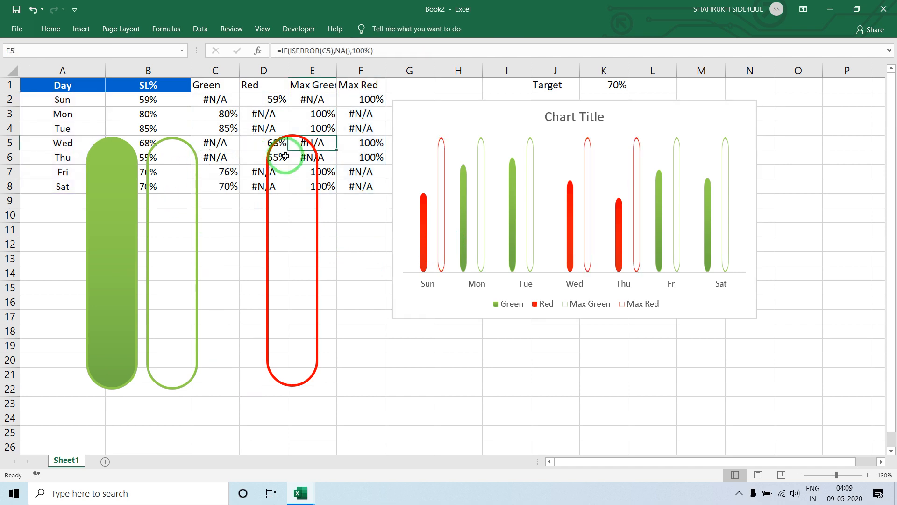
{"action": "left_click", "coordinate": [309, 140]}
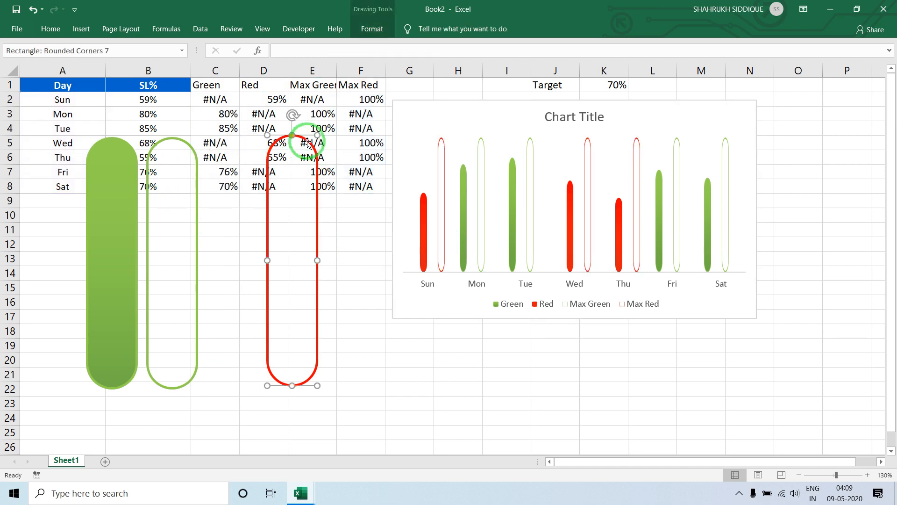
{"action": "key", "text": "Delete"}
{"action": "left_click", "coordinate": [195, 160]}
{"action": "key", "text": "Delete"}
{"action": "left_click", "coordinate": [116, 164]}
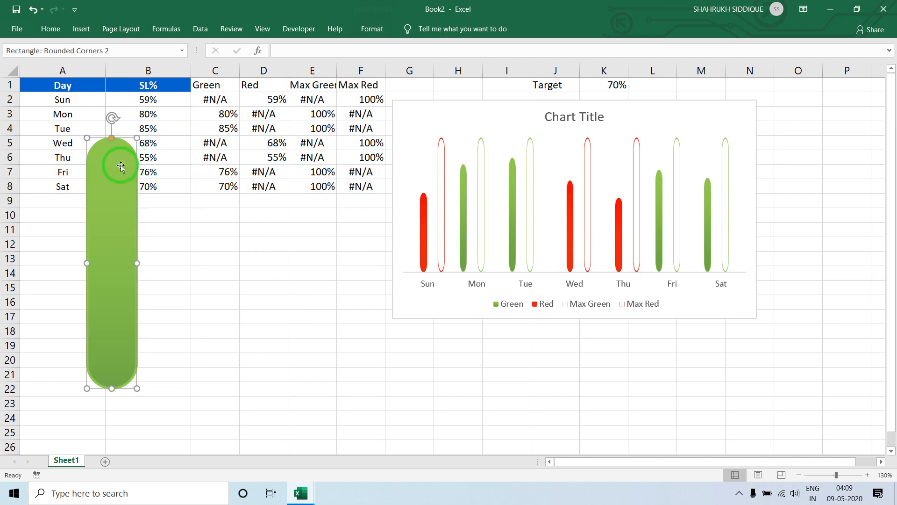
{"action": "key", "text": "Delete"}
- Move the chart directly below the table, starting at column C and row 9, keeping only one copy
{"action": "left_click_drag", "start_coordinate": [413, 103], "coordinate": [213, 200]}
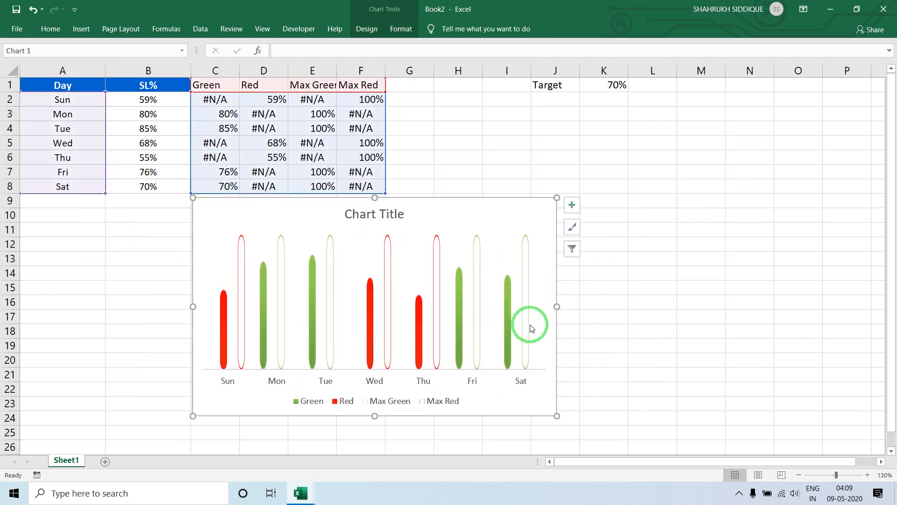
{"action": "left_click_drag", "start_coordinate": [557, 306], "coordinate": [602, 321]}
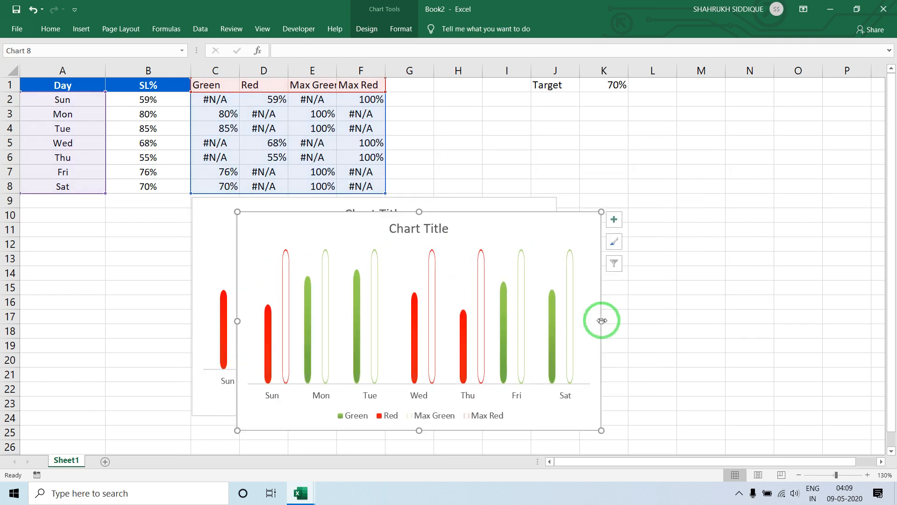
{"action": "key", "text": "ctrl+z"}
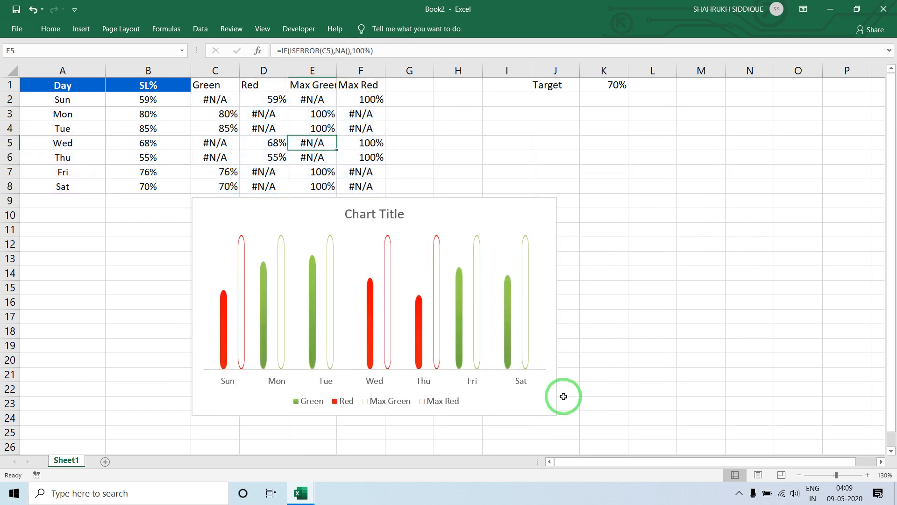
- Enlarge the chart to reach about row 25 and the start of column K, and delete its legend
{"action": "left_click", "coordinate": [545, 396]}
{"action": "left_click_drag", "start_coordinate": [557, 415], "coordinate": [588, 435]}
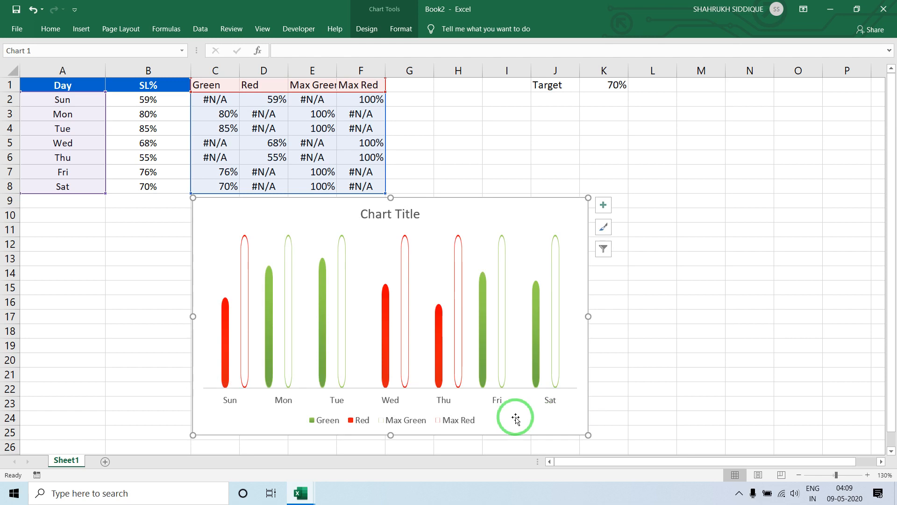
{"action": "left_click", "coordinate": [436, 424]}
{"action": "key", "text": "Delete"}
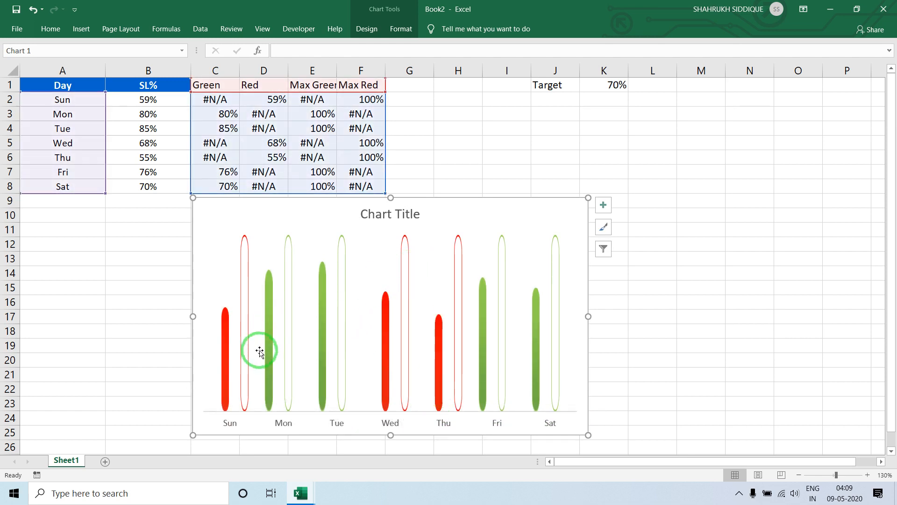
- Change the Red series' picture fill from stretched to Stack and Scale with
{"action": "right_click", "coordinate": [223, 356]}
{"action": "left_click", "coordinate": [263, 465]}
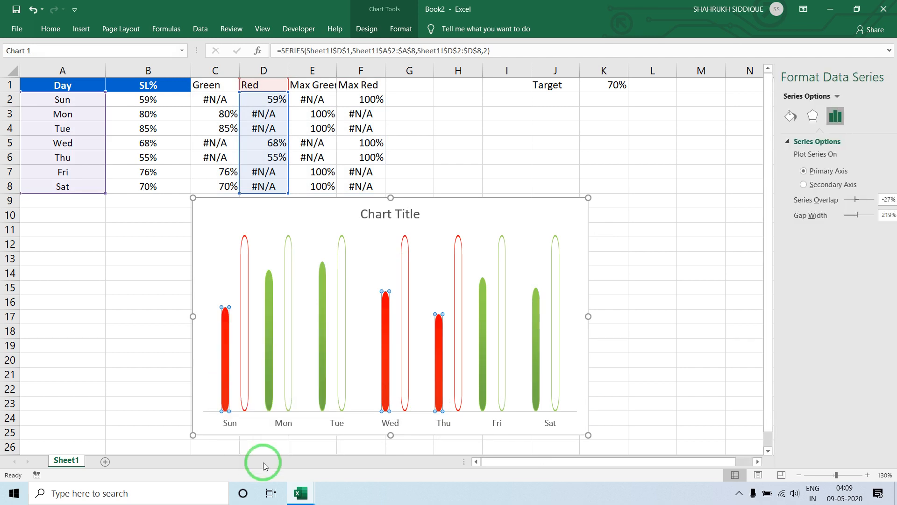
{"action": "left_click", "coordinate": [752, 124]}
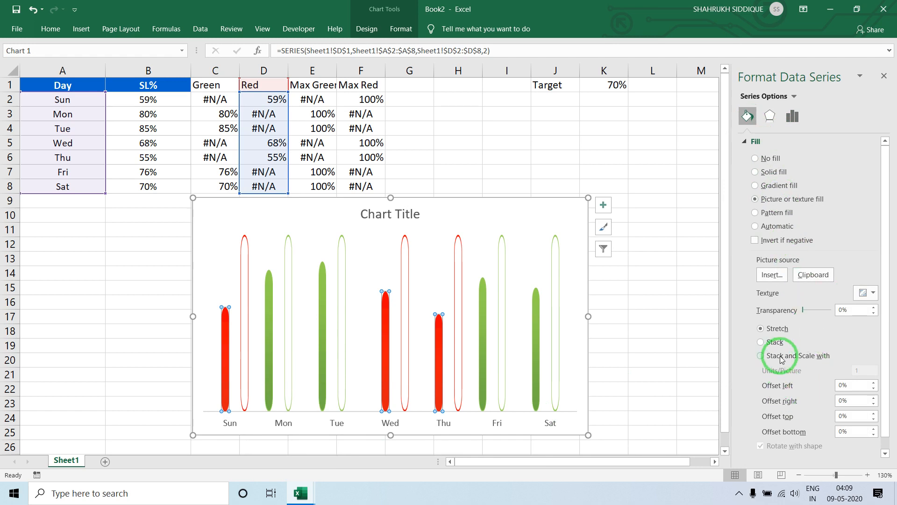
{"action": "left_click", "coordinate": [781, 356]}
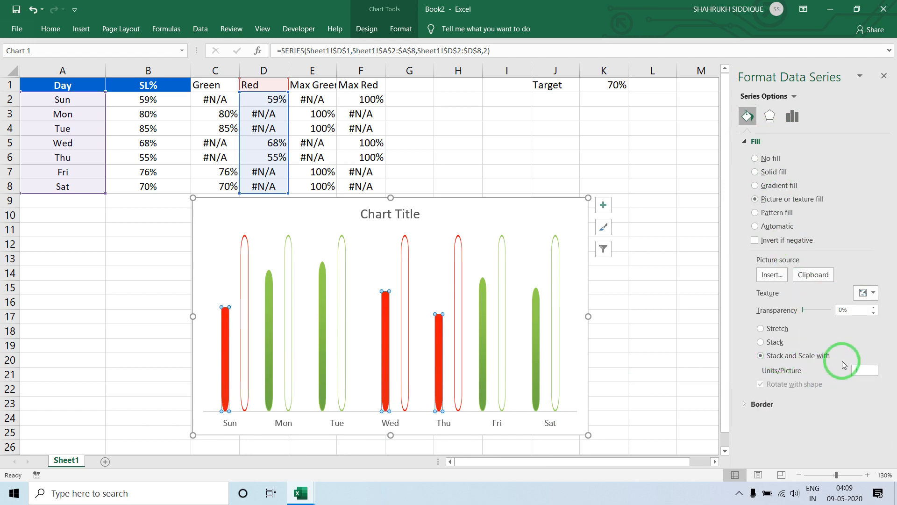
{"action": "left_click", "coordinate": [681, 328]}
- Change the Max Red series' picture fill to Stack and Scale with, at 1 unit per picture
{"action": "left_click", "coordinate": [247, 286]}
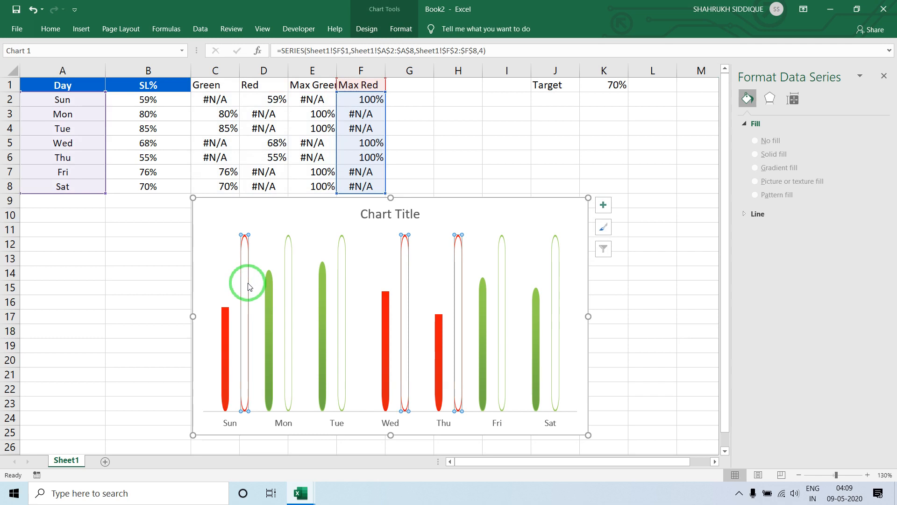
{"action": "right_click", "coordinate": [248, 284]}
{"action": "left_click", "coordinate": [278, 392]}
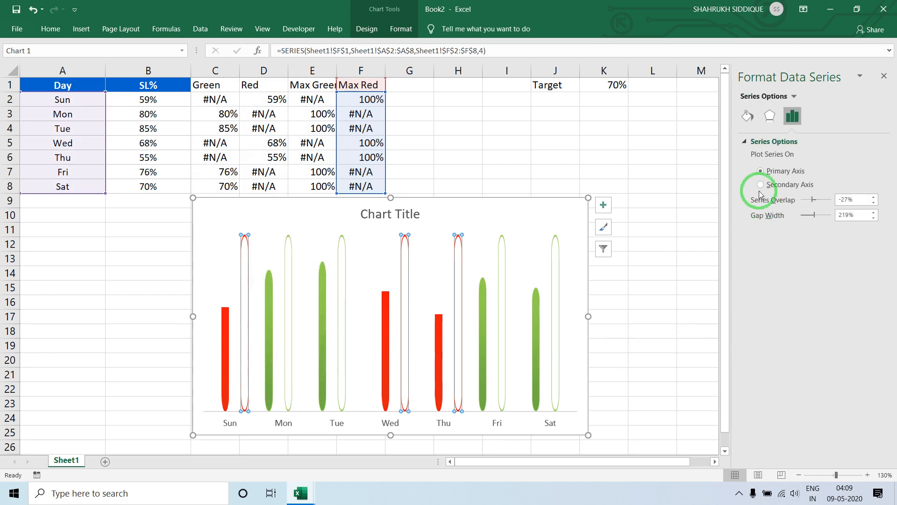
{"action": "left_click", "coordinate": [747, 115]}
{"action": "left_click", "coordinate": [797, 355]}
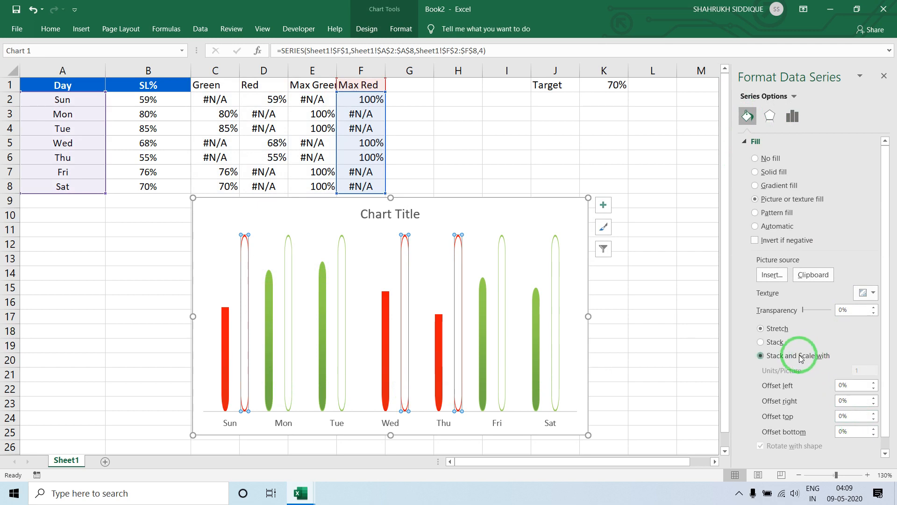
{"action": "left_click", "coordinate": [857, 370]}
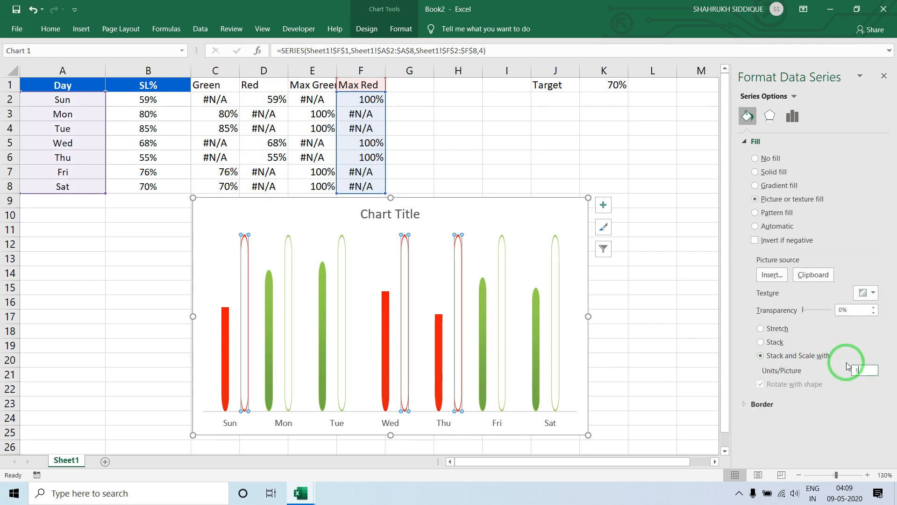
- Change the Green series' picture fill from stretched to Stack and Scale with
{"action": "left_click", "coordinate": [277, 299]}
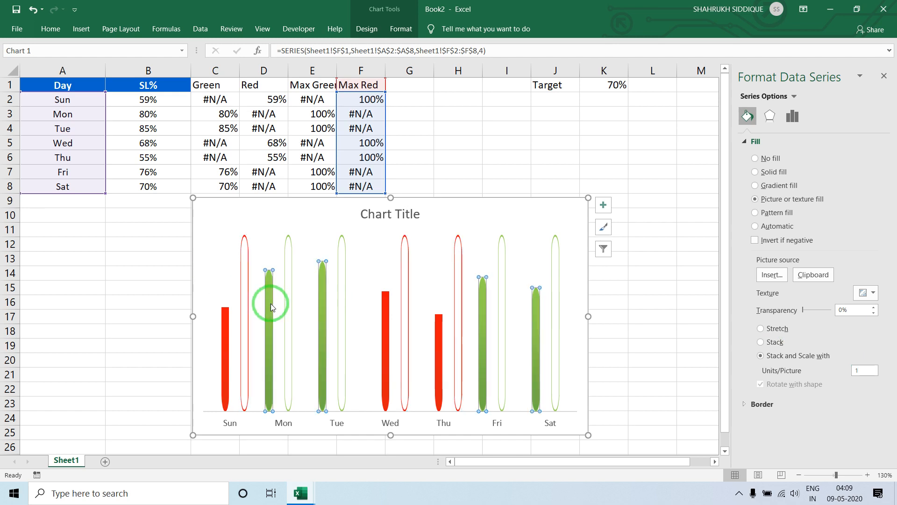
{"action": "right_click", "coordinate": [270, 304]}
{"action": "left_click", "coordinate": [313, 413]}
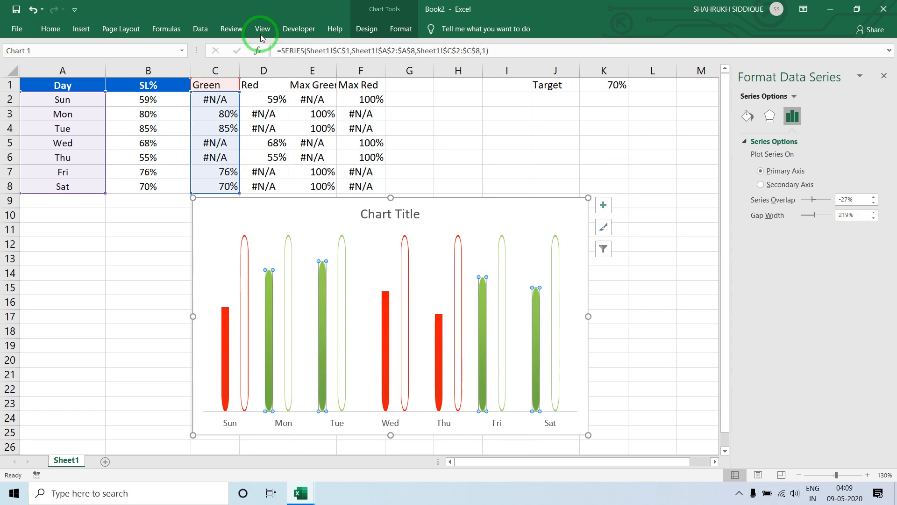
{"action": "left_click", "coordinate": [749, 116]}
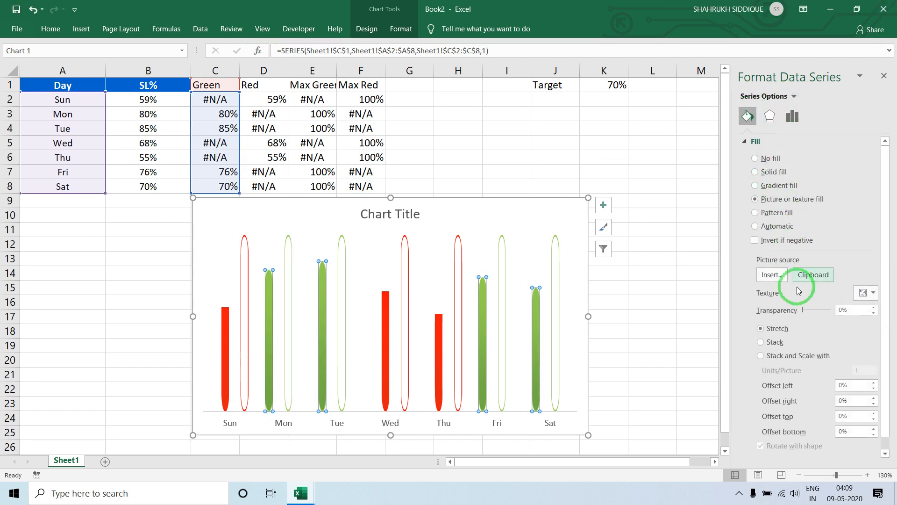
{"action": "left_click", "coordinate": [794, 362]}
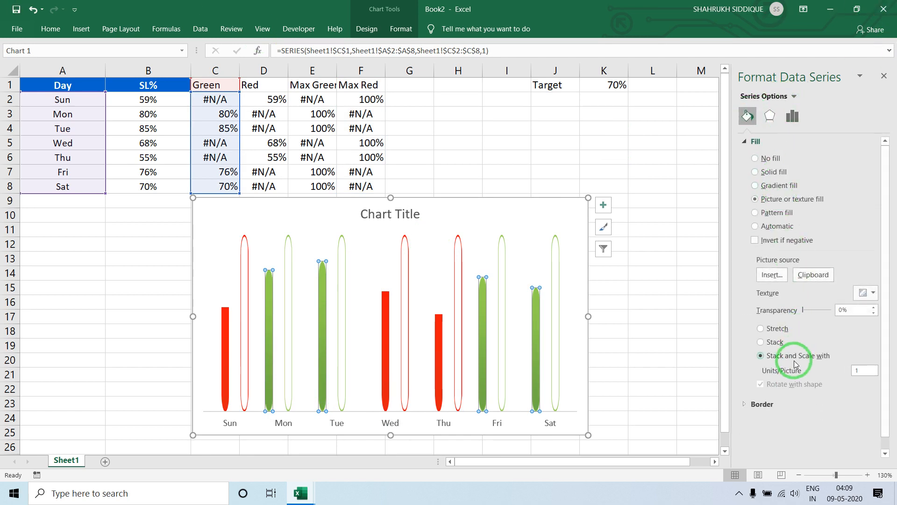
- Change the Max Green series' picture fill to Stack and Scale with and deselect the chart
{"action": "right_click", "coordinate": [287, 304]}
{"action": "left_click", "coordinate": [340, 412]}
{"action": "left_click", "coordinate": [748, 116]}
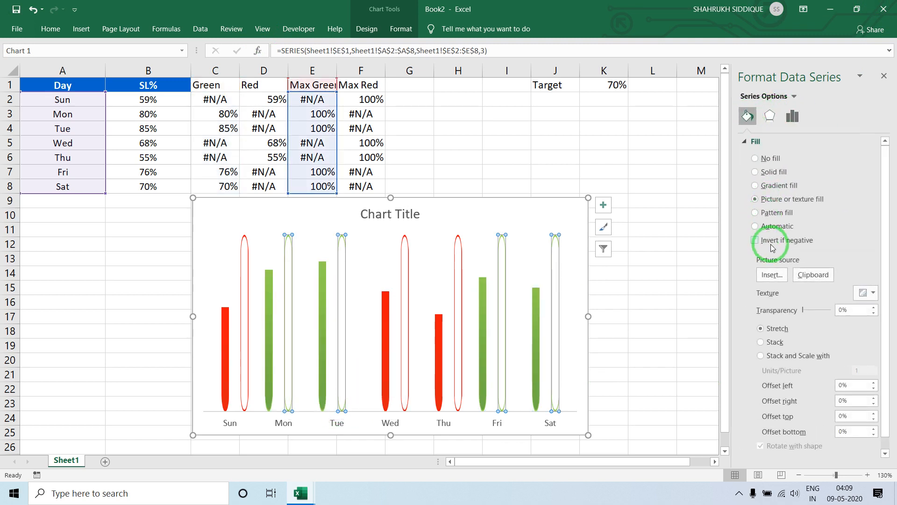
{"action": "left_click", "coordinate": [667, 307]}
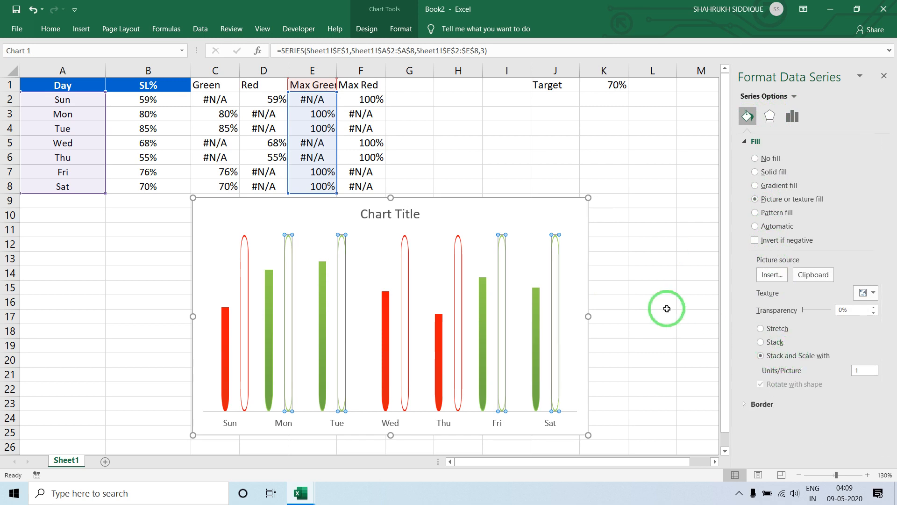
- Set the series overlap to 100% so the filled columns sit inside the hollow capsules
{"action": "left_click", "coordinate": [553, 309]}
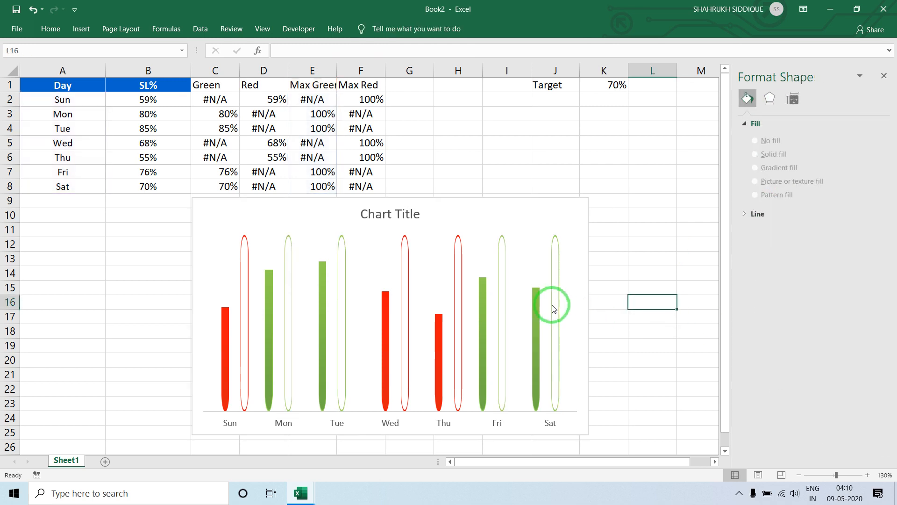
{"action": "left_click", "coordinate": [495, 278]}
{"action": "left_click", "coordinate": [792, 116]}
{"action": "left_click", "coordinate": [822, 216]}
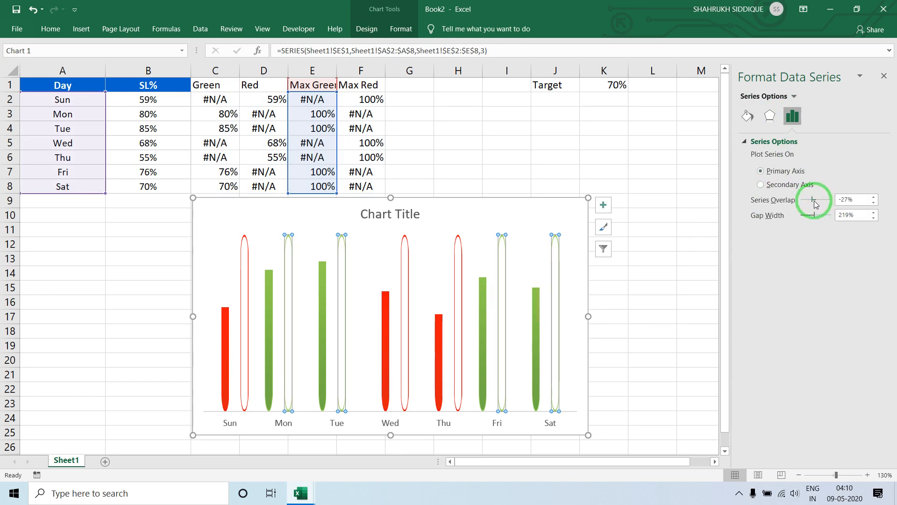
{"action": "left_click_drag", "start_coordinate": [816, 204], "coordinate": [862, 200]}
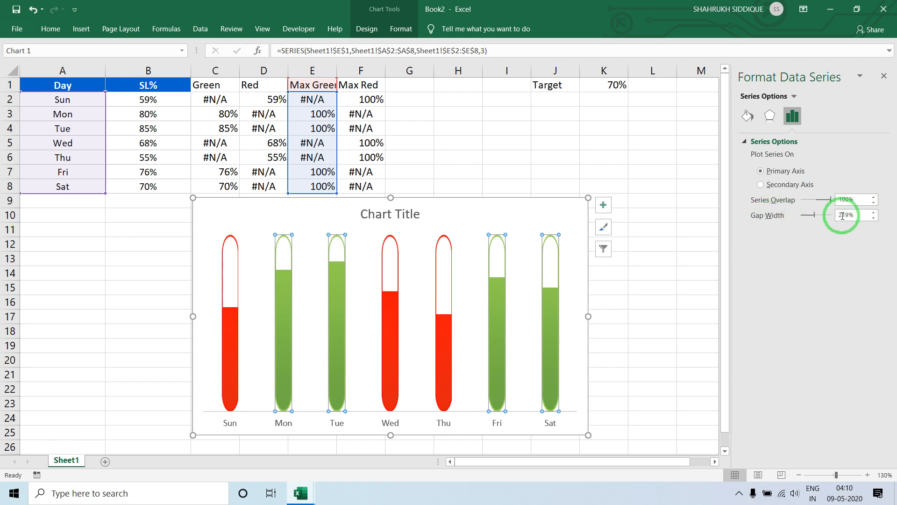
- Try a 70% gap width for the columns, settle on 100%, and deselect the chart
{"action": "left_click", "coordinate": [796, 213]}
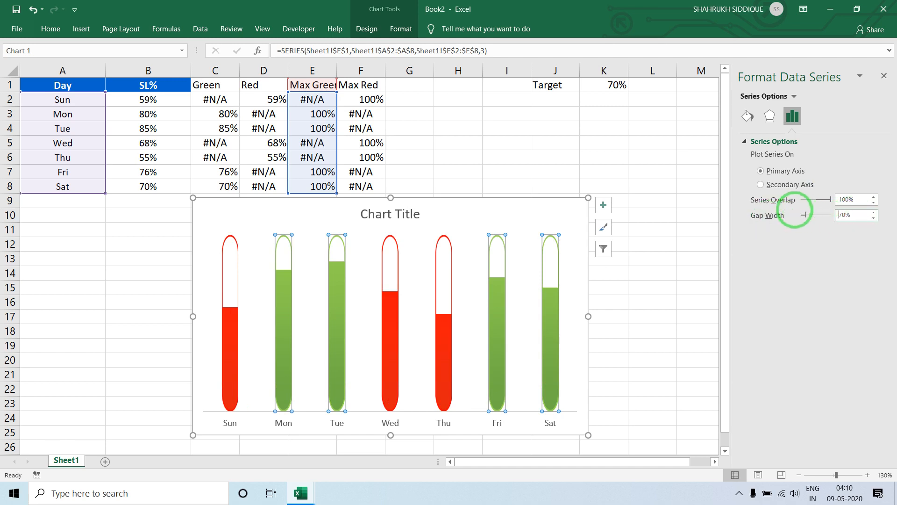
{"action": "key", "text": "Return"}
{"action": "left_click", "coordinate": [789, 214]}
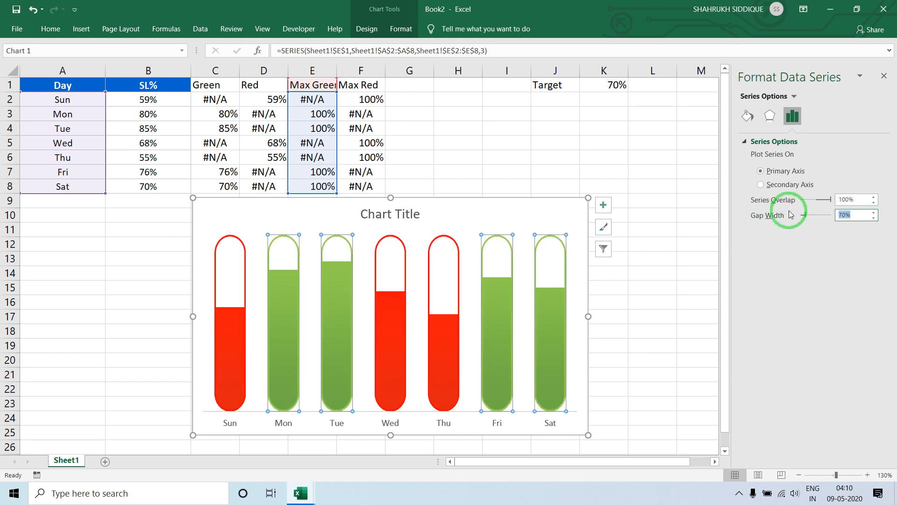
{"action": "key", "text": "Return"}
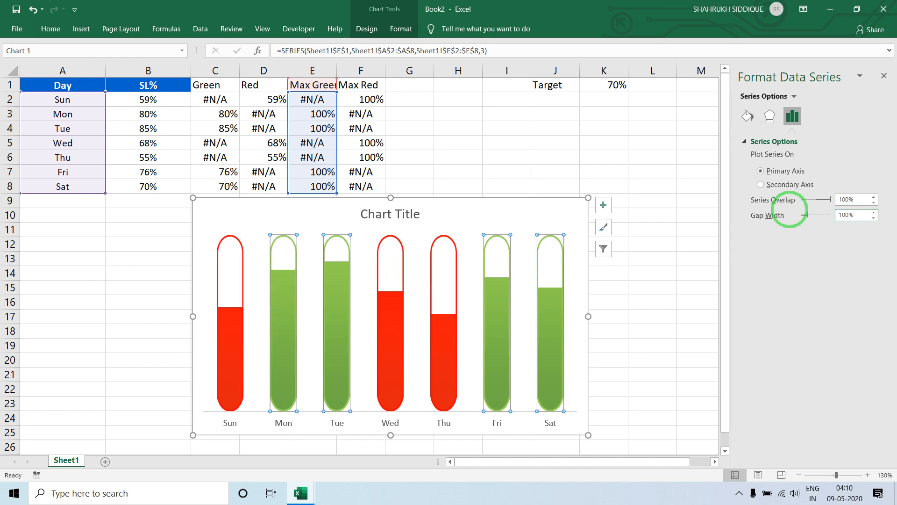
{"action": "left_click", "coordinate": [662, 211]}
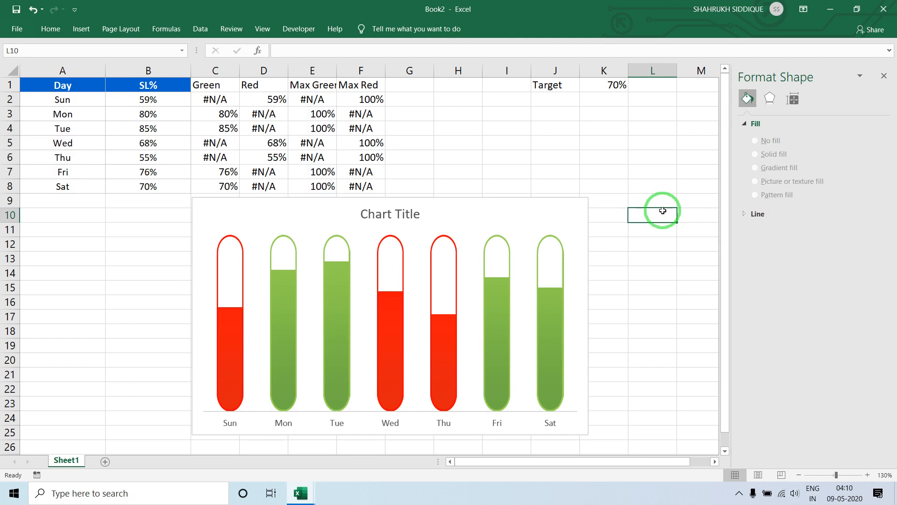
- Move the chart so its upper corner starts at column E, row 8, and close the formatting pane
{"action": "left_click_drag", "start_coordinate": [447, 199], "coordinate": [542, 178]}
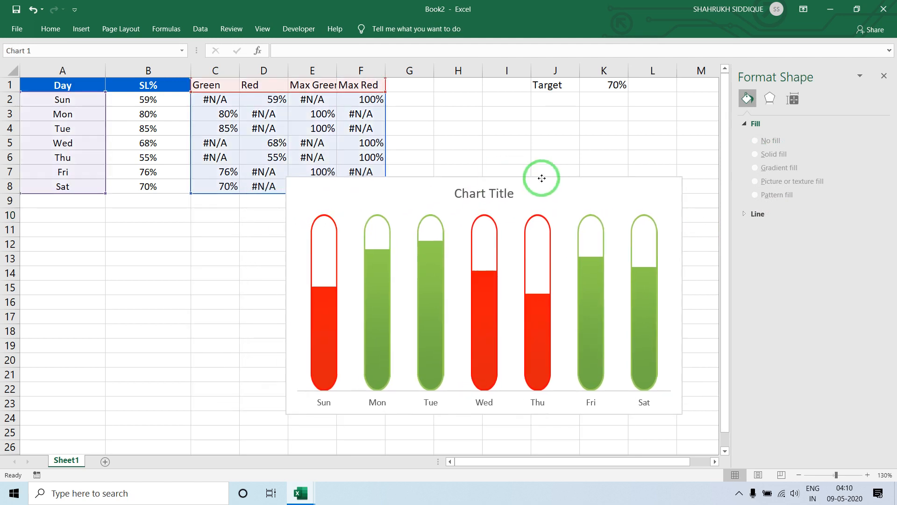
{"action": "left_click", "coordinate": [884, 75]}
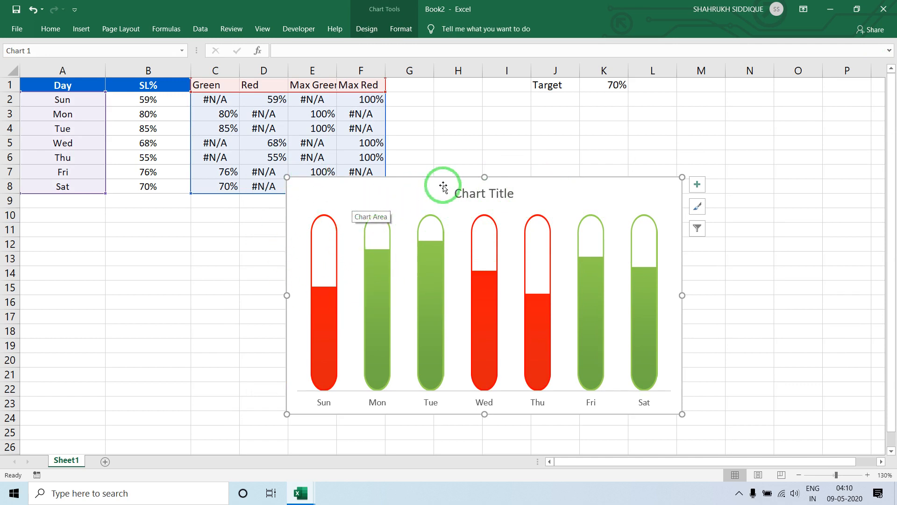
{"action": "right_click", "coordinate": [604, 192]}
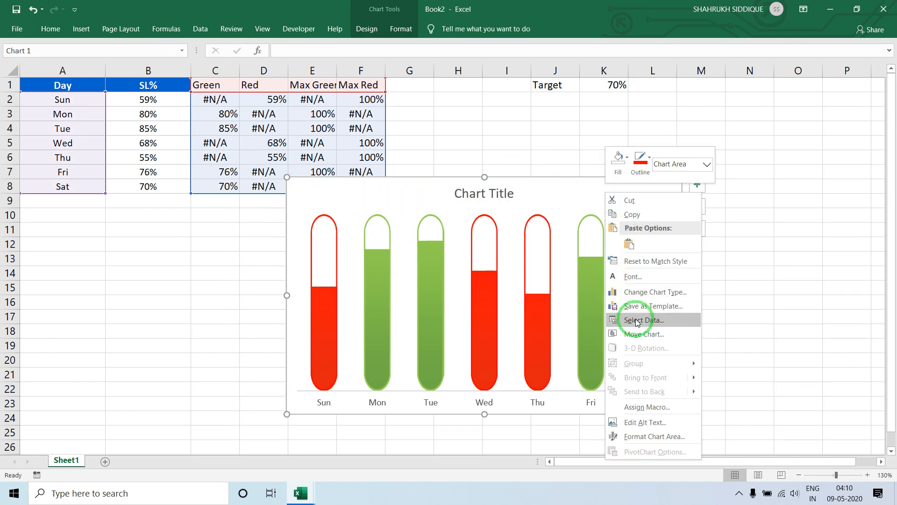
{"action": "key", "text": "Escape"}
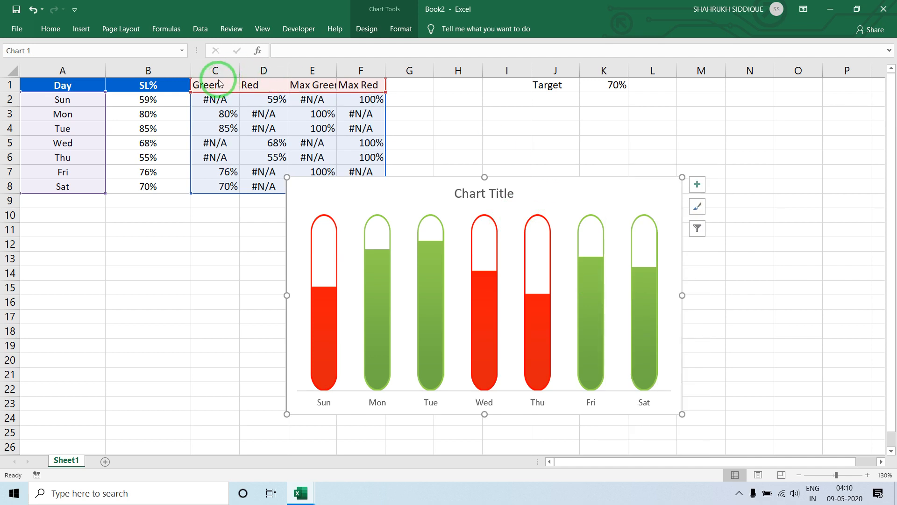
- Copy the Green and Red columns C1:D8 and paste them into the chart as additional series
{"action": "left_click", "coordinate": [221, 99]}
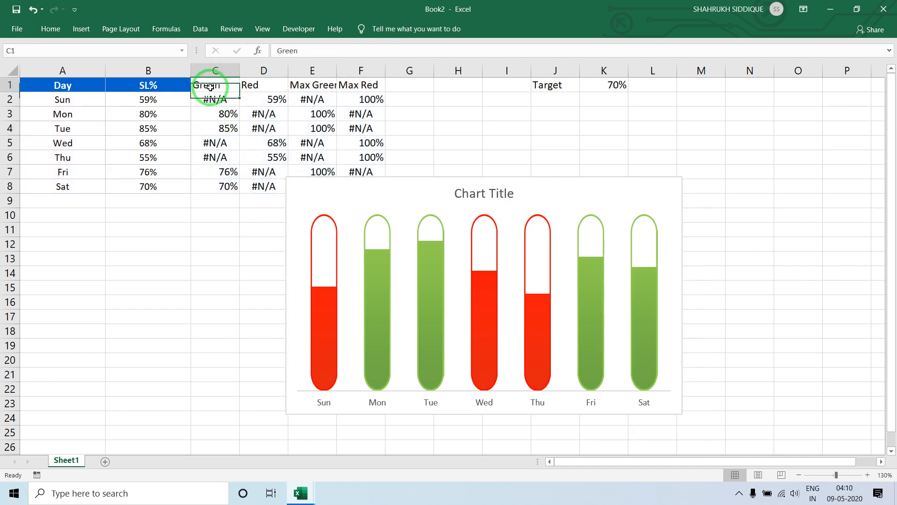
{"action": "left_click_drag", "start_coordinate": [211, 84], "coordinate": [250, 186]}
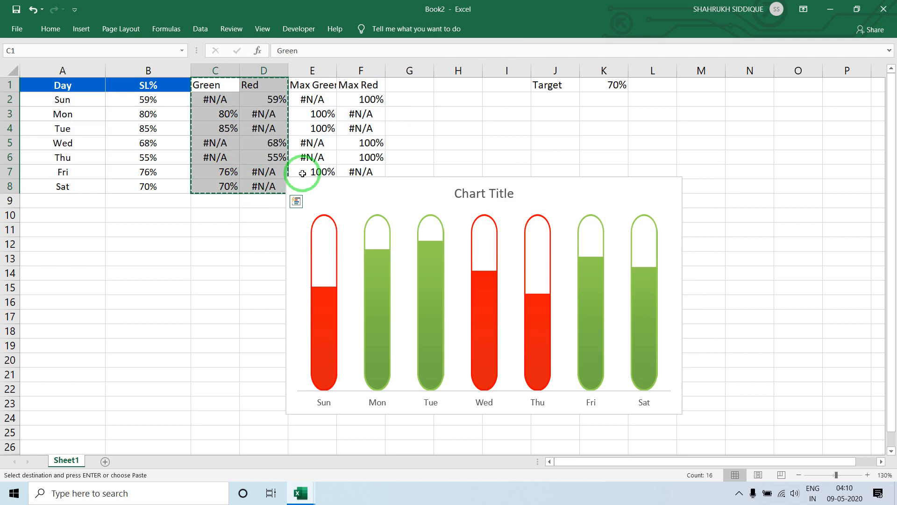
{"action": "left_click", "coordinate": [457, 181]}
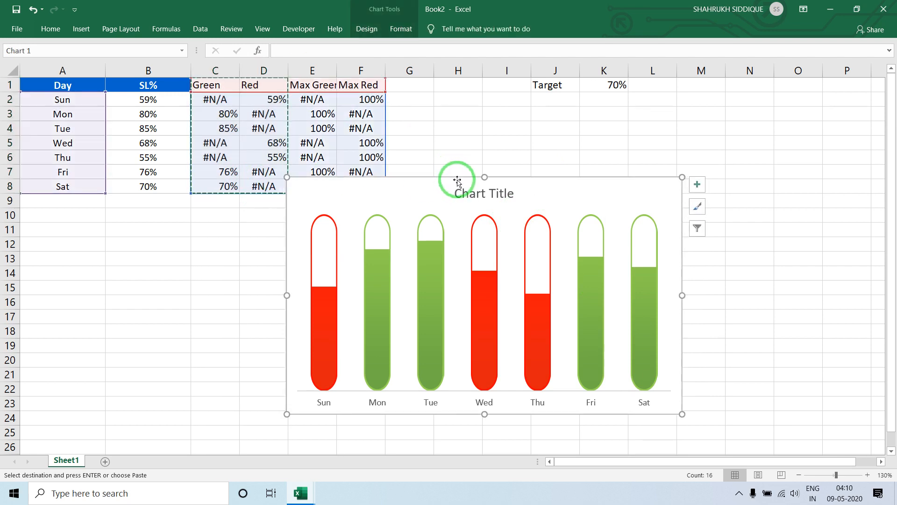
{"action": "key", "text": "ctrl+v"}
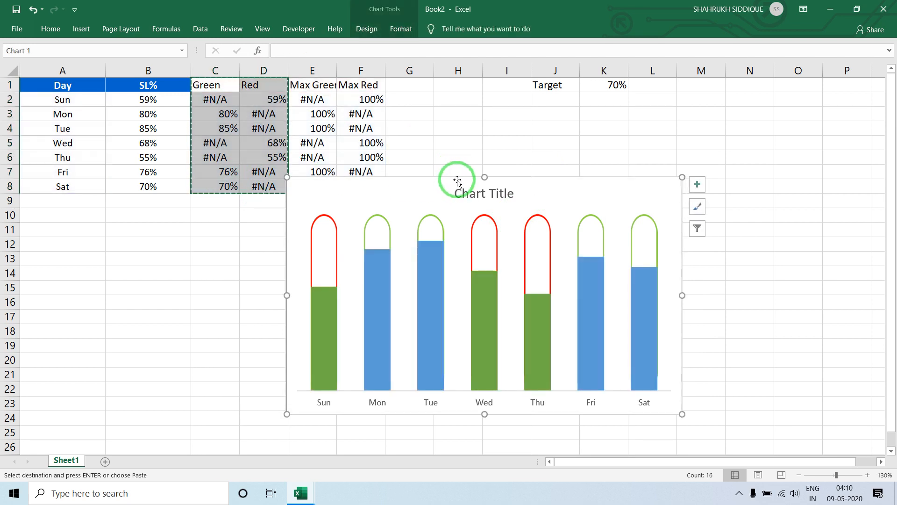
- Change the chart type of the added Green and Red series to Line with Markers
{"action": "left_click", "coordinate": [429, 252]}
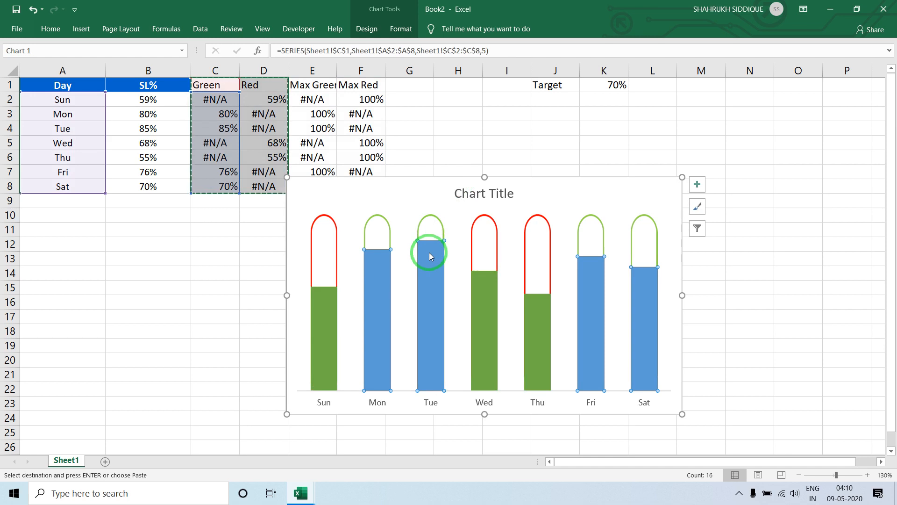
{"action": "right_click", "coordinate": [429, 252]}
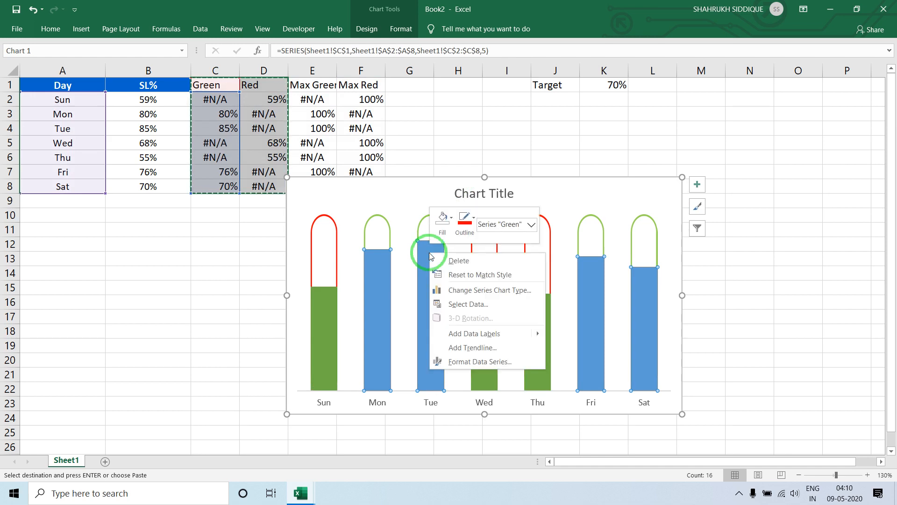
{"action": "left_click", "coordinate": [478, 290]}
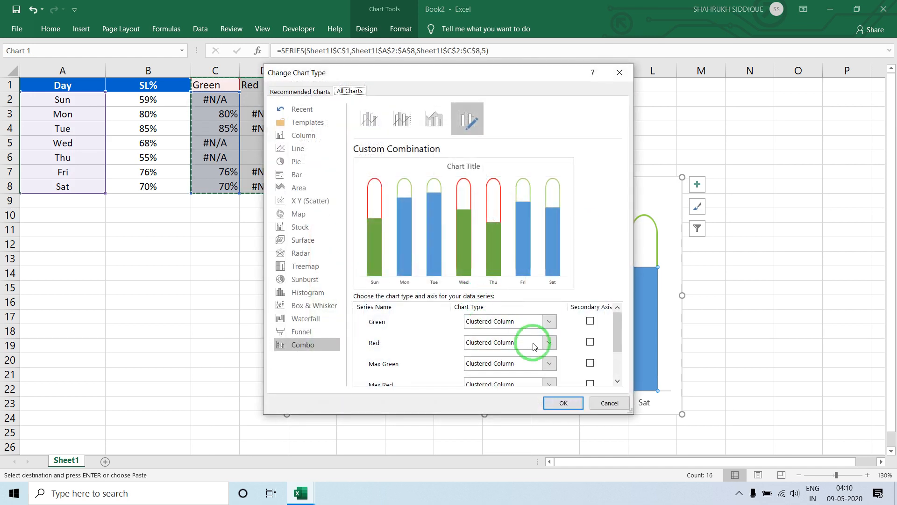
{"action": "scroll", "coordinate": [564, 369], "scroll_direction": "down", "scroll_amount": 2}
{"action": "left_click", "coordinate": [516, 362]}
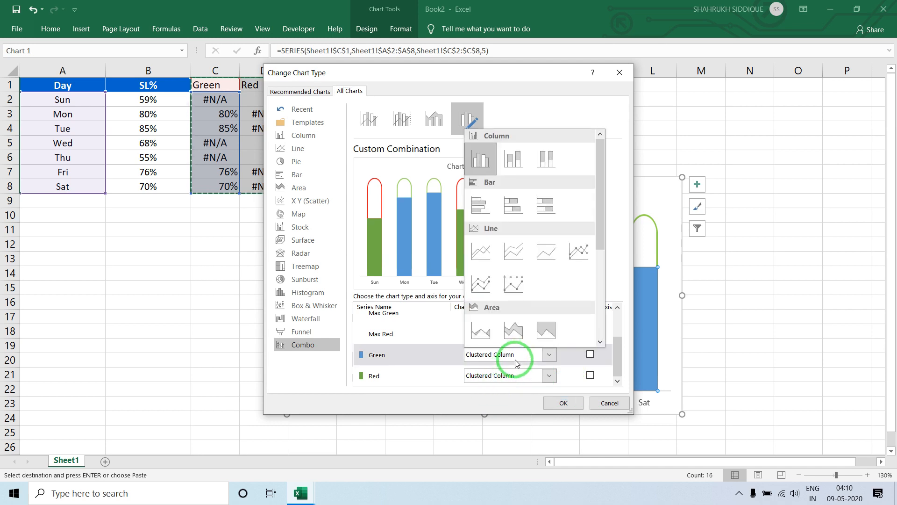
{"action": "left_click", "coordinate": [580, 253]}
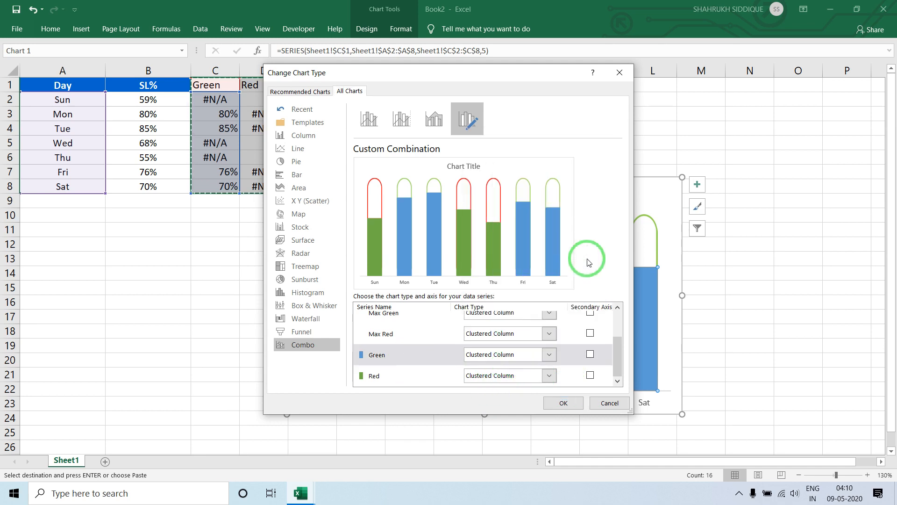
{"action": "left_click", "coordinate": [549, 375]}
{"action": "left_click", "coordinate": [551, 286]}
{"action": "left_click", "coordinate": [563, 402]}
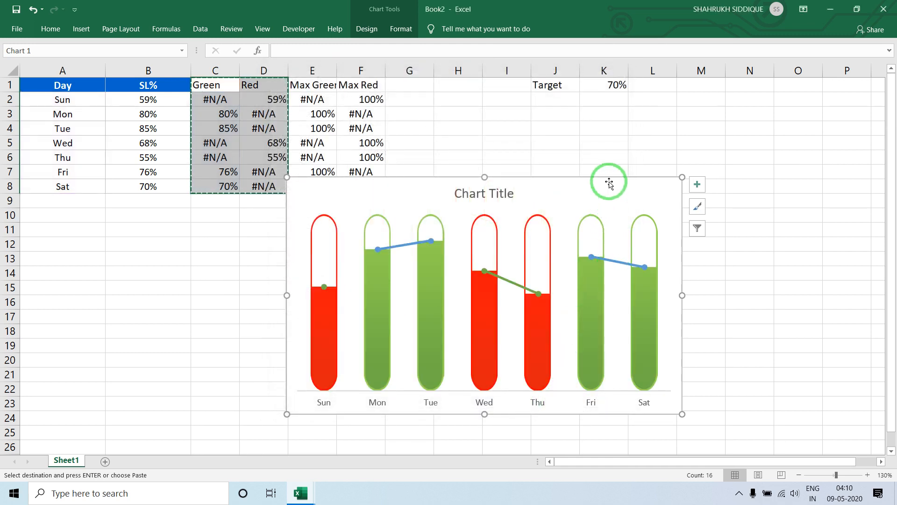
- Move the chart over to column F and draw a circle about 1.08 cm wide in column B, rows 11 to 13
{"action": "left_click_drag", "start_coordinate": [609, 180], "coordinate": [660, 166]}
{"action": "left_click", "coordinate": [90, 30]}
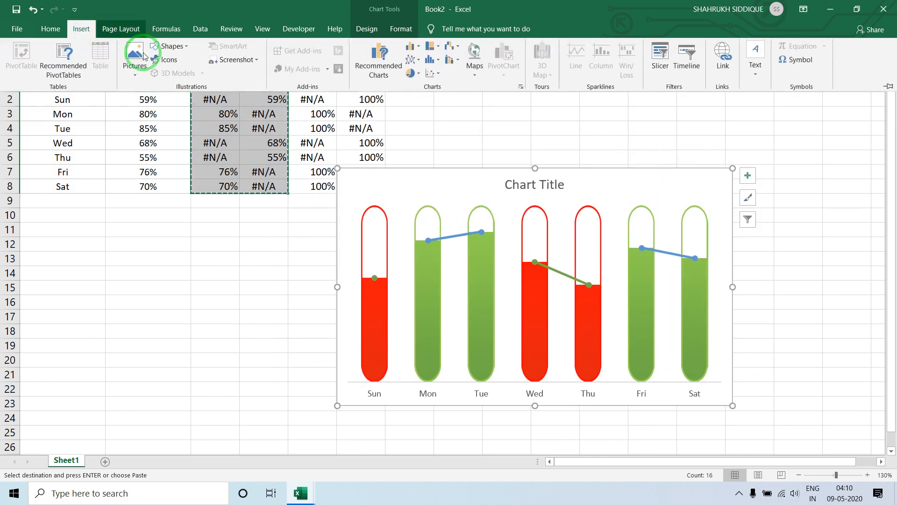
{"action": "left_click", "coordinate": [189, 49]}
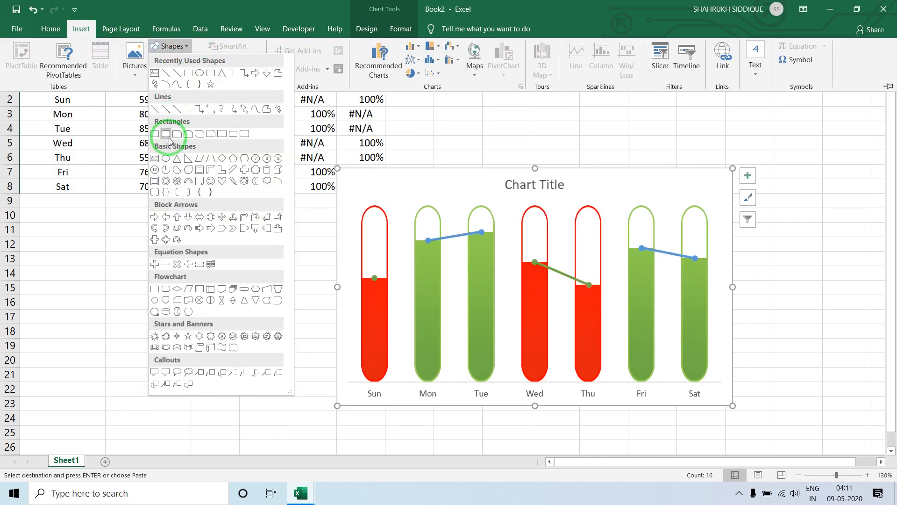
{"action": "left_click", "coordinate": [169, 161]}
{"action": "mouse_move", "coordinate": [114, 226]}
{"action": "left_mouse_down"}
{"action": "mouse_move", "coordinate": [187, 301]}
{"action": "mouse_move", "coordinate": [136, 246]}
{"action": "mouse_move", "coordinate": [144, 253]}
{"action": "left_mouse_up"}
{"action": "left_click", "coordinate": [158, 260]}
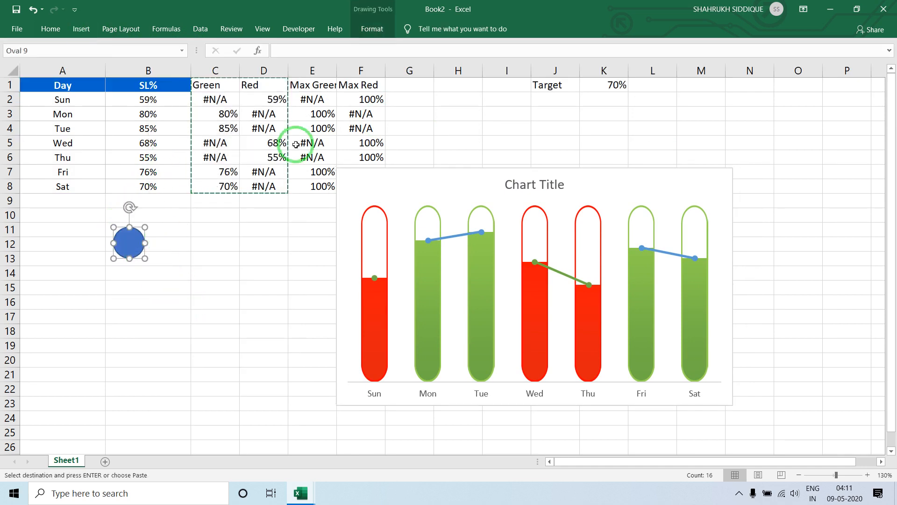
- Remove the outline of the circle in column B and fill it with standard red
{"action": "left_click", "coordinate": [373, 29]}
{"action": "left_click", "coordinate": [409, 60]}
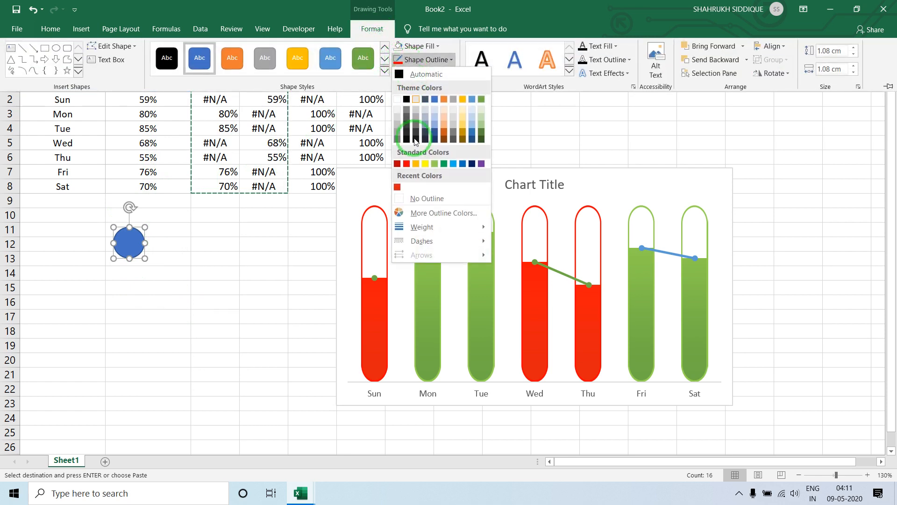
{"action": "left_click", "coordinate": [413, 196]}
{"action": "left_click", "coordinate": [415, 45]}
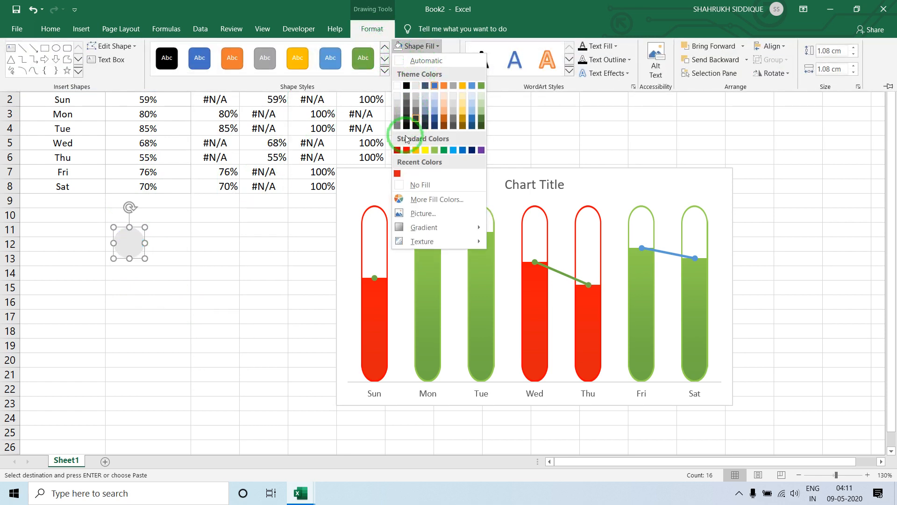
{"action": "left_click", "coordinate": [406, 150]}
- Apply a glossy bevelled preset effect to the red circle and remove its shadow
{"action": "left_click", "coordinate": [423, 73]}
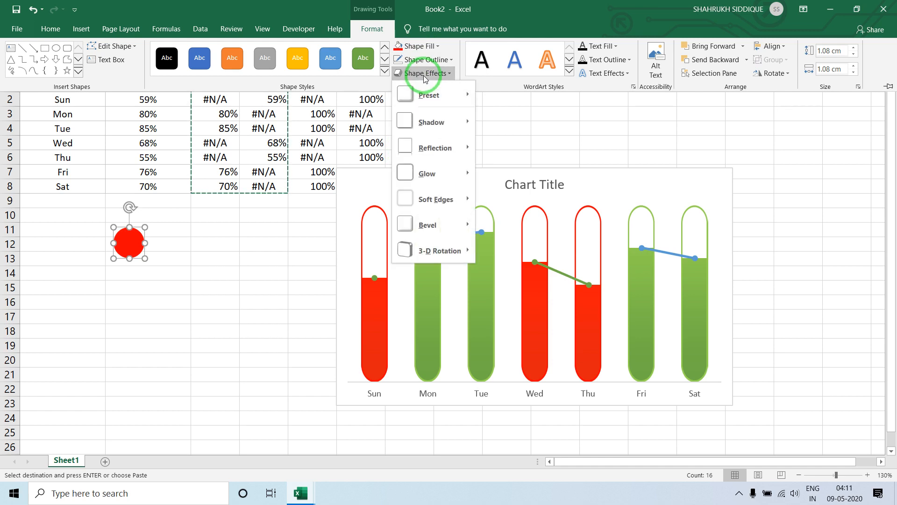
{"action": "mouse_move", "coordinate": [446, 123]}
{"action": "left_click", "coordinate": [493, 189]}
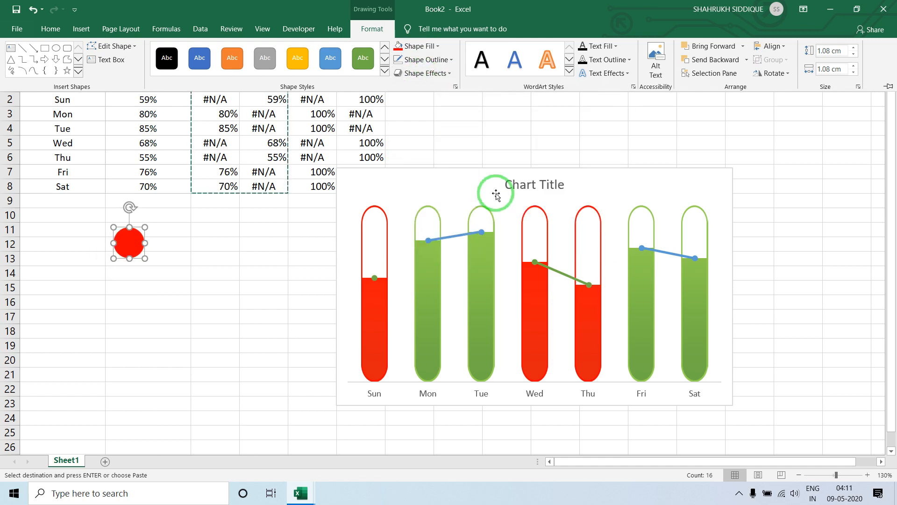
{"action": "left_click", "coordinate": [433, 66]}
{"action": "left_click", "coordinate": [425, 74]}
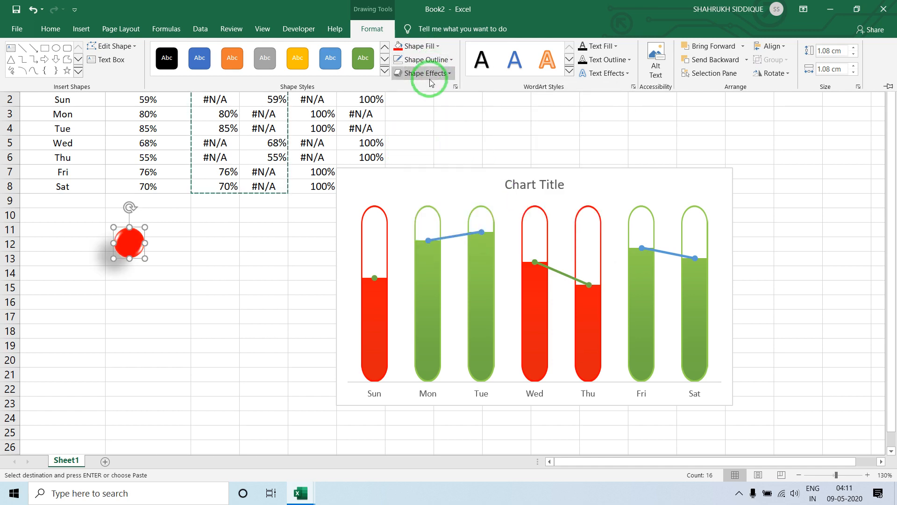
{"action": "mouse_move", "coordinate": [452, 124]}
{"action": "left_click", "coordinate": [495, 144]}
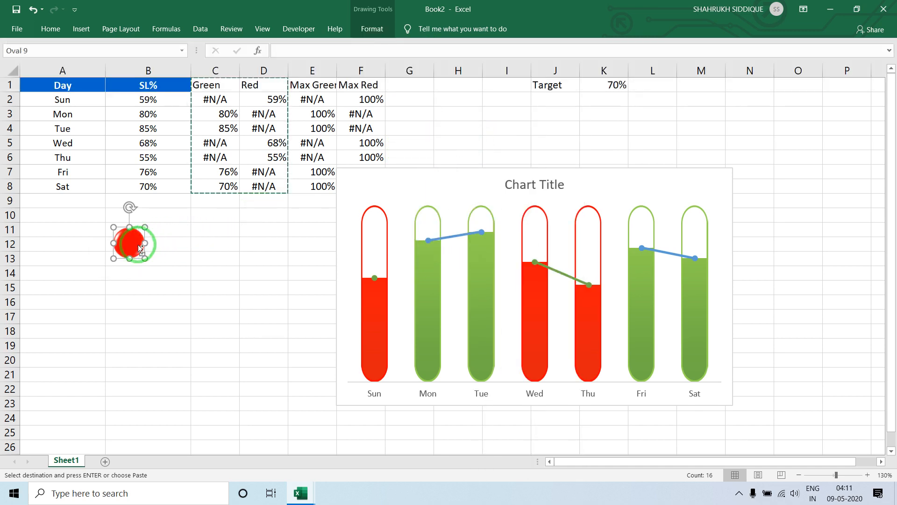
- Duplicate the red circle, place the copy beside it at the start of column C, and fill the copy with standard light green
{"action": "key", "text": "ctrl+c"}
{"action": "key", "text": "ctrl+v"}
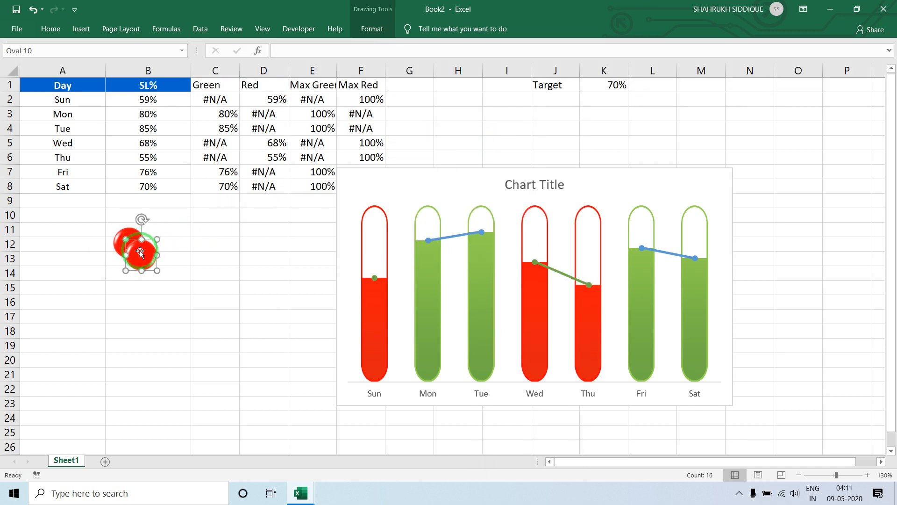
{"action": "left_click_drag", "start_coordinate": [140, 252], "coordinate": [201, 255]}
{"action": "left_click", "coordinate": [371, 29]}
{"action": "left_click", "coordinate": [420, 48]}
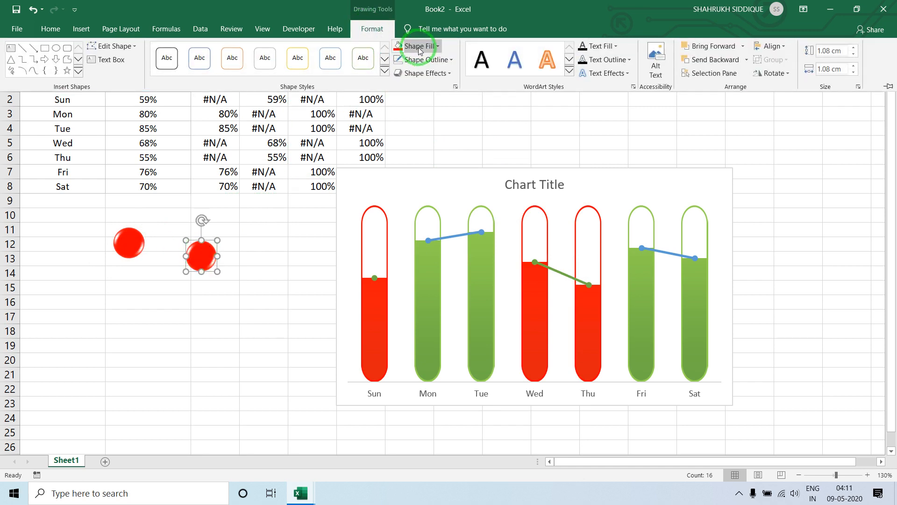
{"action": "left_click", "coordinate": [434, 150]}
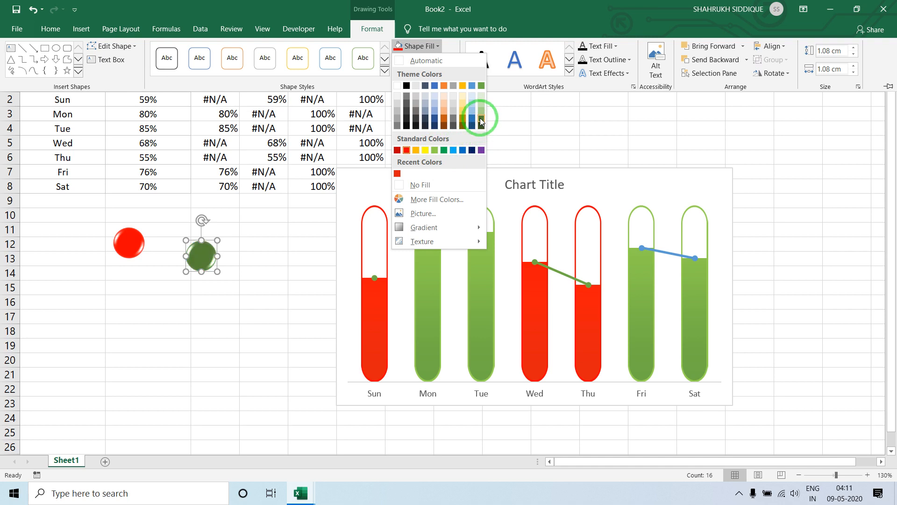
{"action": "left_click", "coordinate": [435, 150]}
{"action": "left_click", "coordinate": [267, 228]}
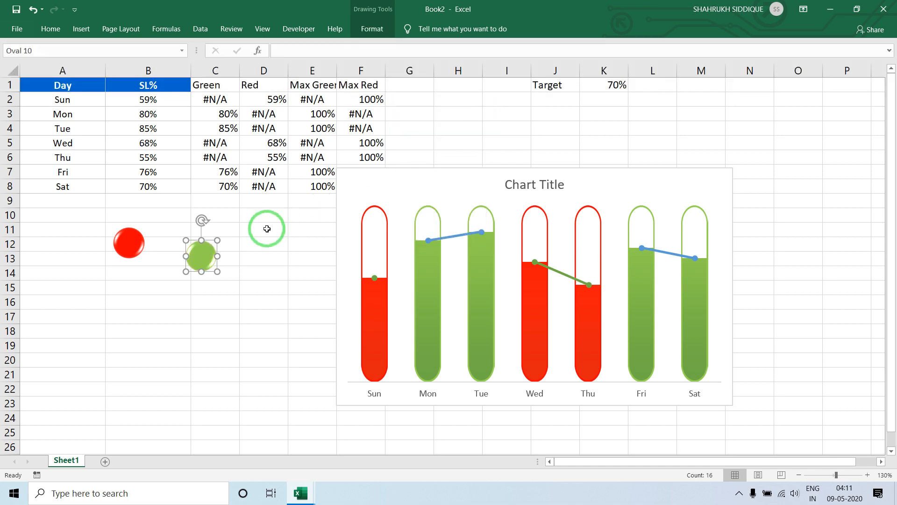
- Paste the green circle as the markers of the Green line series and set the series line to No line
{"action": "left_click", "coordinate": [427, 240]}
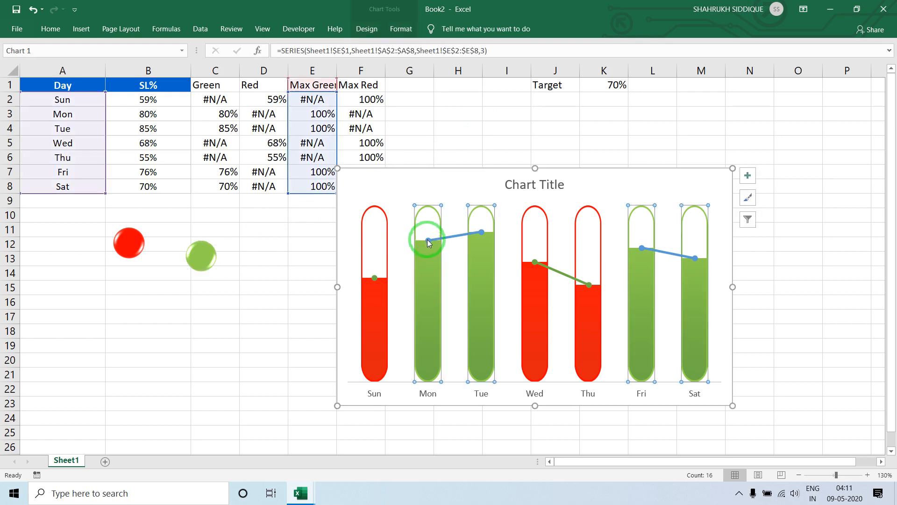
{"action": "left_click", "coordinate": [428, 240]}
{"action": "key", "text": "ctrl+v"}
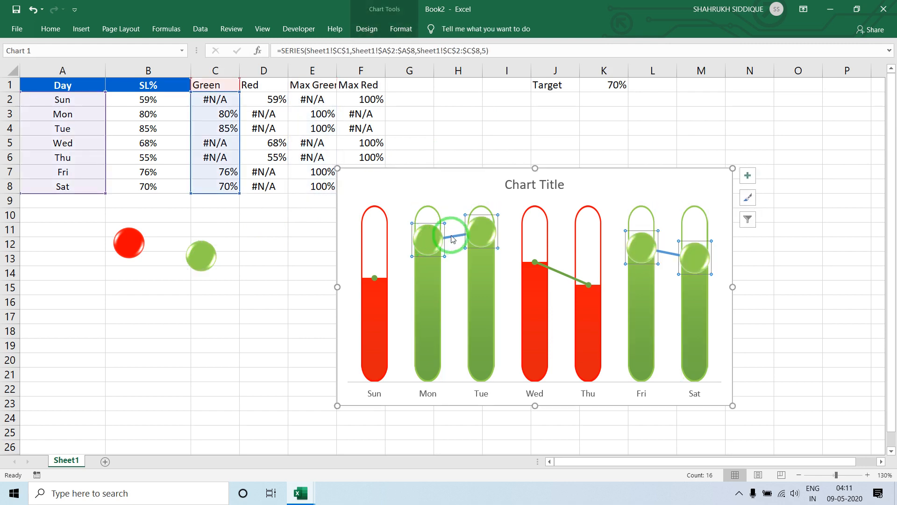
{"action": "right_click", "coordinate": [438, 239]}
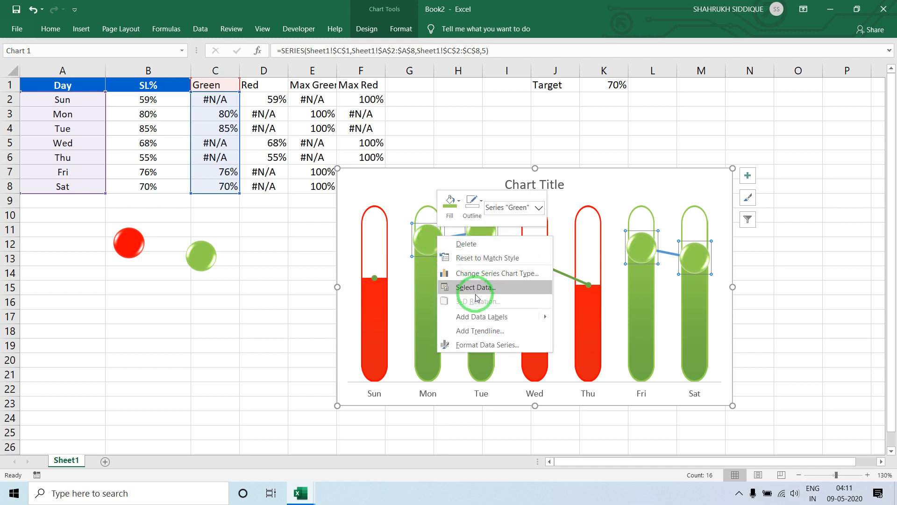
{"action": "left_click", "coordinate": [489, 348]}
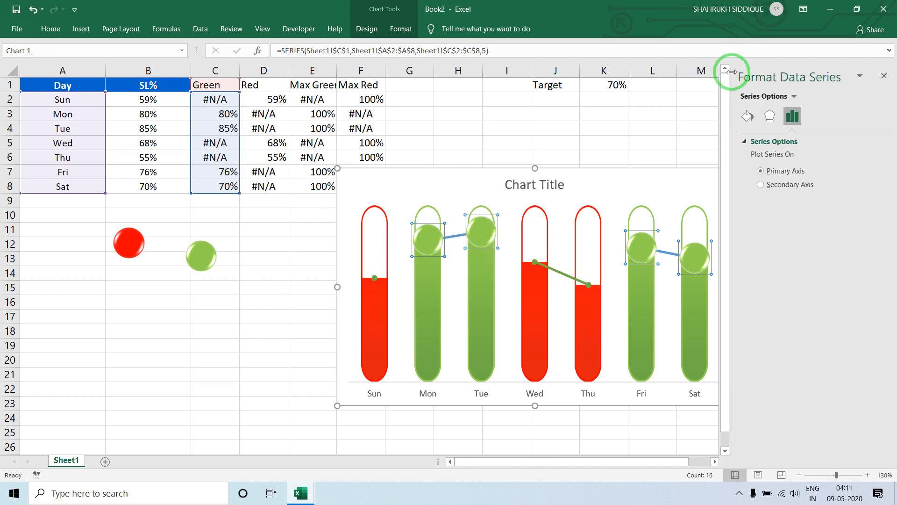
{"action": "left_click", "coordinate": [746, 116]}
{"action": "left_click", "coordinate": [770, 175]}
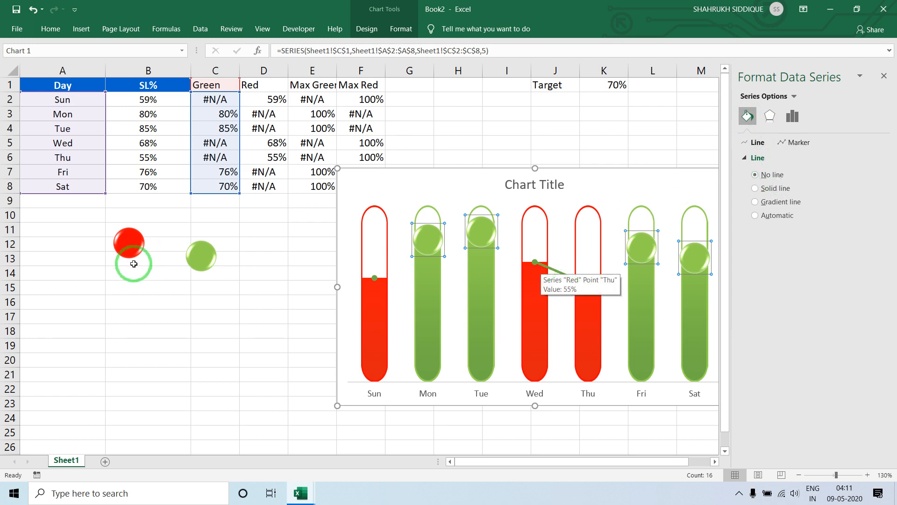
- Copy the red circle, paste it as the markers of the Red line series, and set the series line to No line
{"action": "left_click", "coordinate": [115, 251]}
{"action": "left_click", "coordinate": [381, 281]}
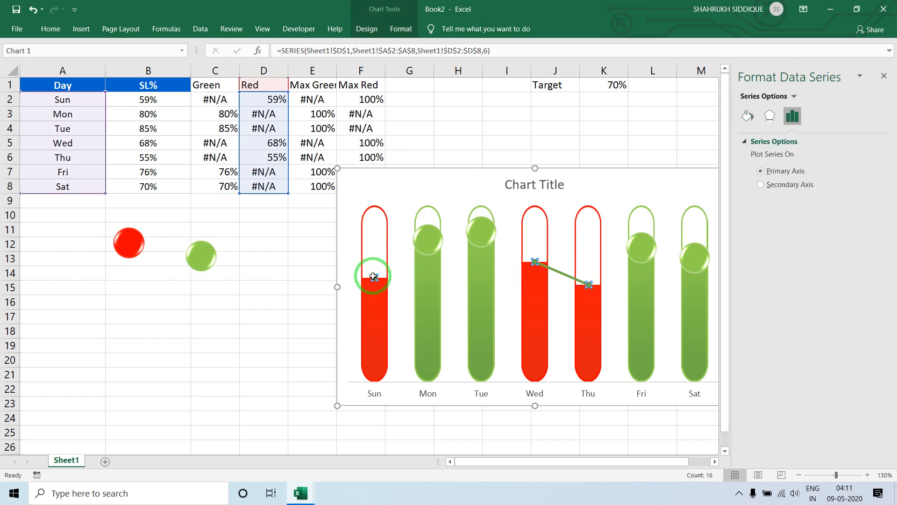
{"action": "key", "text": "ctrl+v"}
{"action": "right_click", "coordinate": [374, 277]}
{"action": "left_click", "coordinate": [417, 384]}
{"action": "left_click", "coordinate": [748, 117]}
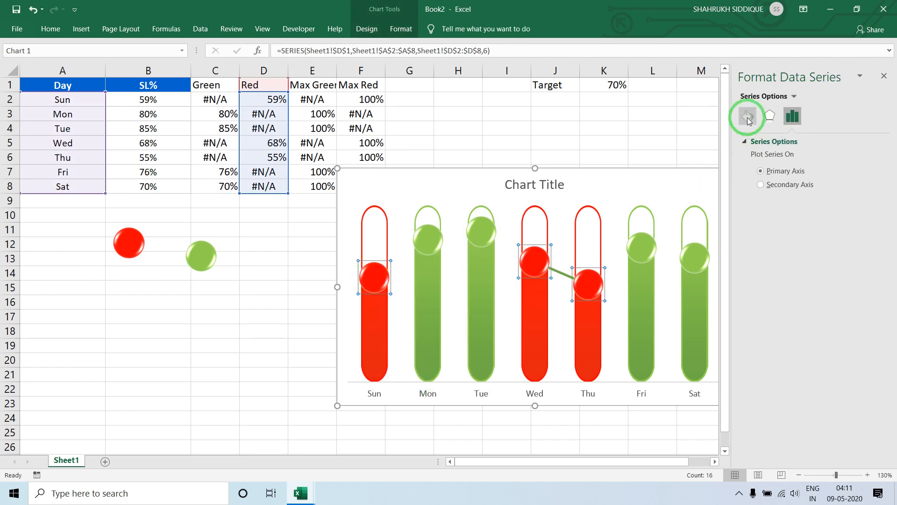
{"action": "left_click", "coordinate": [755, 174]}
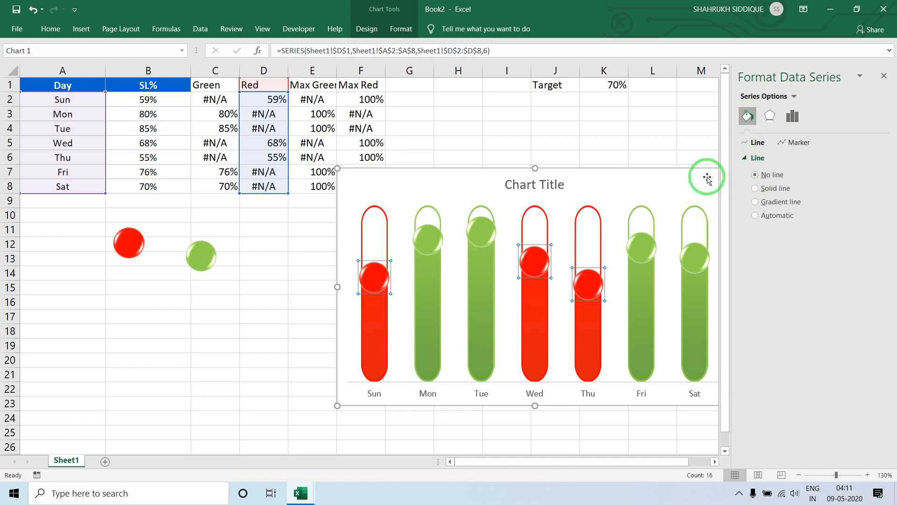
{"action": "left_click", "coordinate": [654, 128]}
- Delete the red and green circle shapes from the worksheet cells
{"action": "left_click", "coordinate": [201, 252]}
{"action": "left_click", "coordinate": [130, 241]}
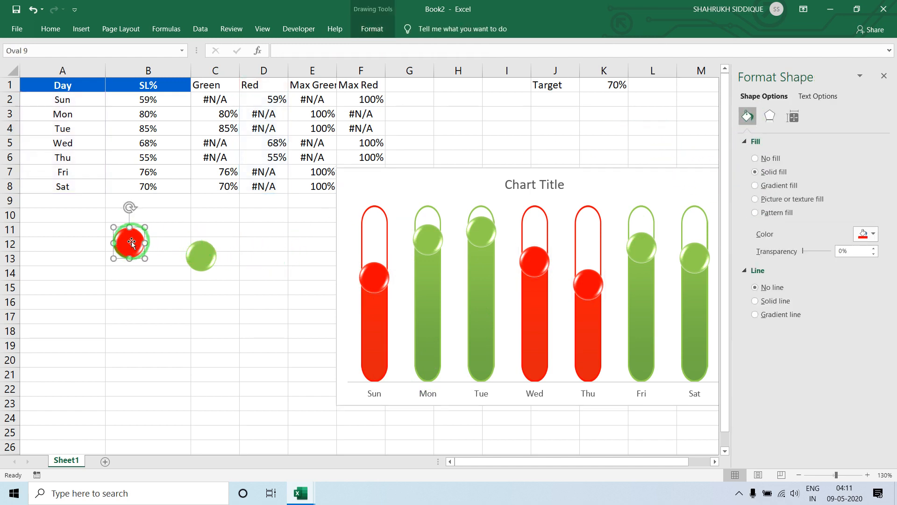
{"action": "key", "text": "Delete"}
{"action": "left_click", "coordinate": [201, 255]}
{"action": "key", "text": "Delete"}
- Move the chart below the data table so its upper corner sits in column B, row 10
{"action": "left_click_drag", "start_coordinate": [467, 168], "coordinate": [280, 208]}
{"action": "left_click", "coordinate": [255, 236]}
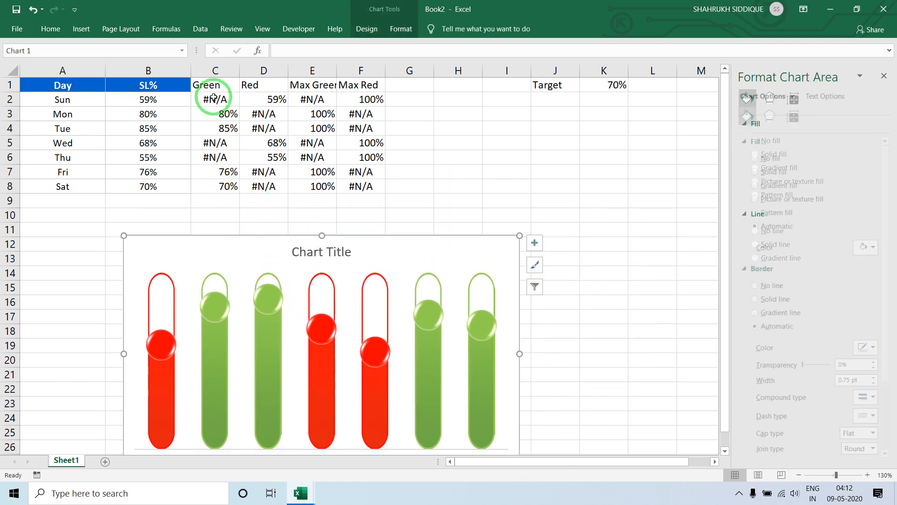
{"action": "left_click_drag", "start_coordinate": [223, 233], "coordinate": [227, 215]}
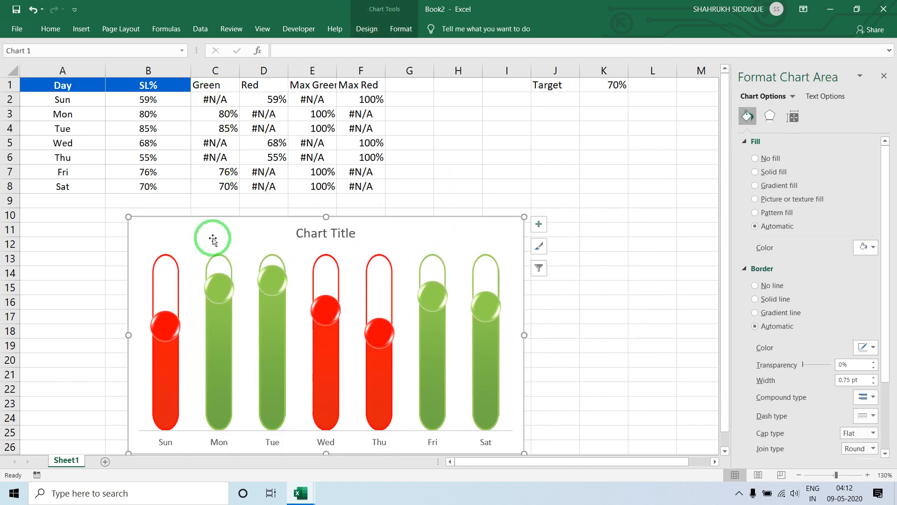
- Add data labels to the Red marker series and set their label position to Center
{"action": "right_click", "coordinate": [176, 333]}
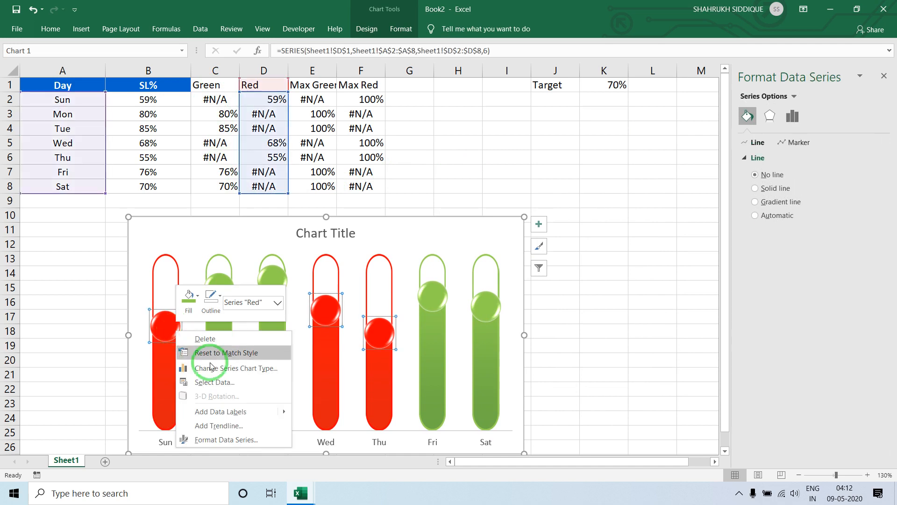
{"action": "left_click", "coordinate": [234, 354]}
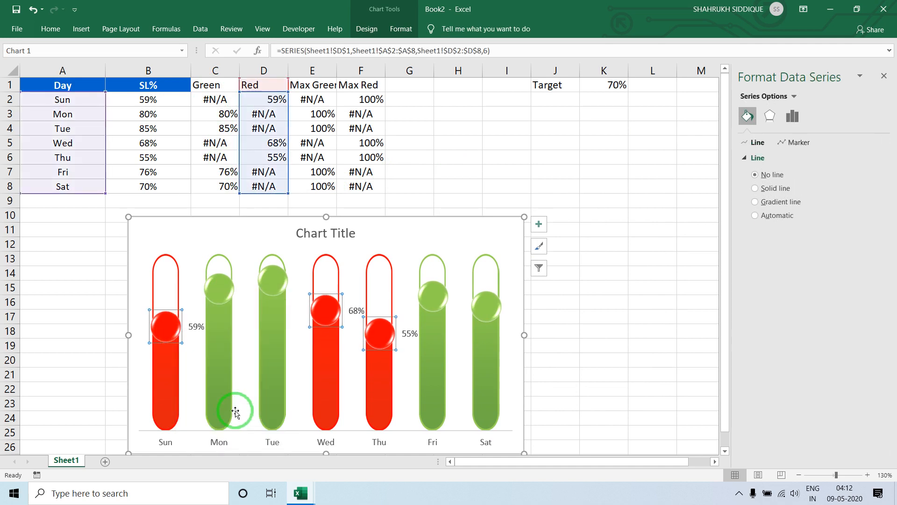
{"action": "left_click", "coordinate": [198, 333]}
{"action": "right_click", "coordinate": [197, 332]}
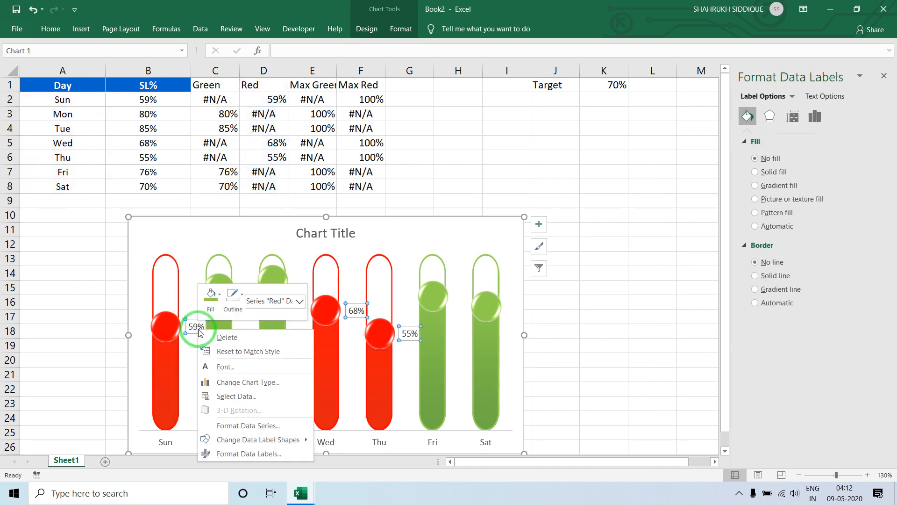
{"action": "left_click", "coordinate": [274, 454]}
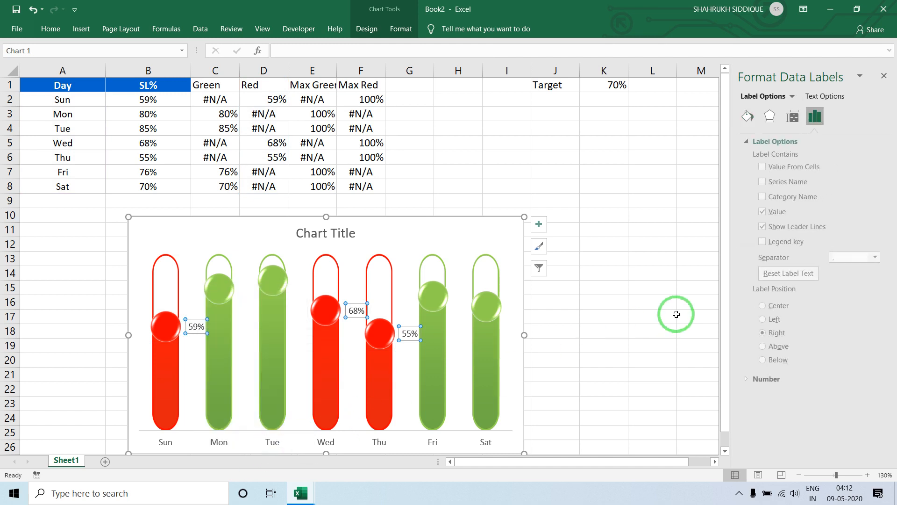
{"action": "left_click", "coordinate": [771, 308]}
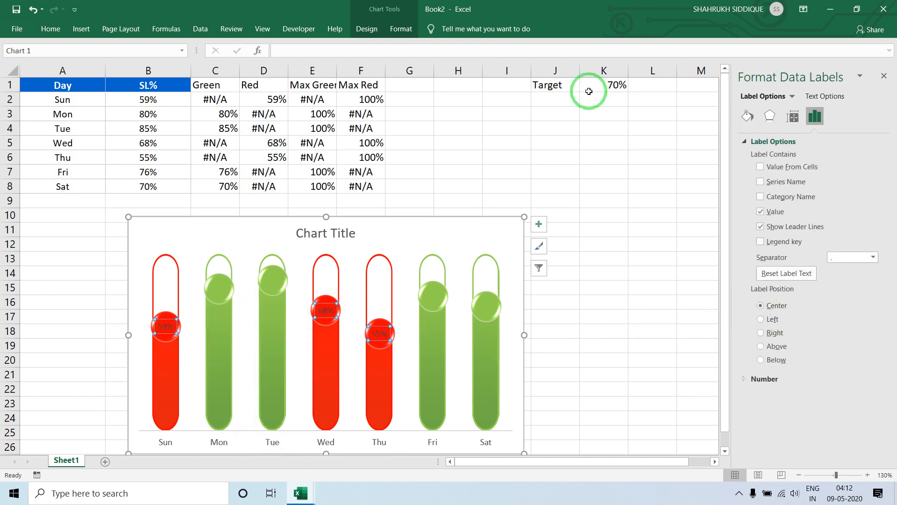
- Format the Red series data labels as black, bold, 12 pt text in the Agency FB font
{"action": "left_click", "coordinate": [401, 29]}
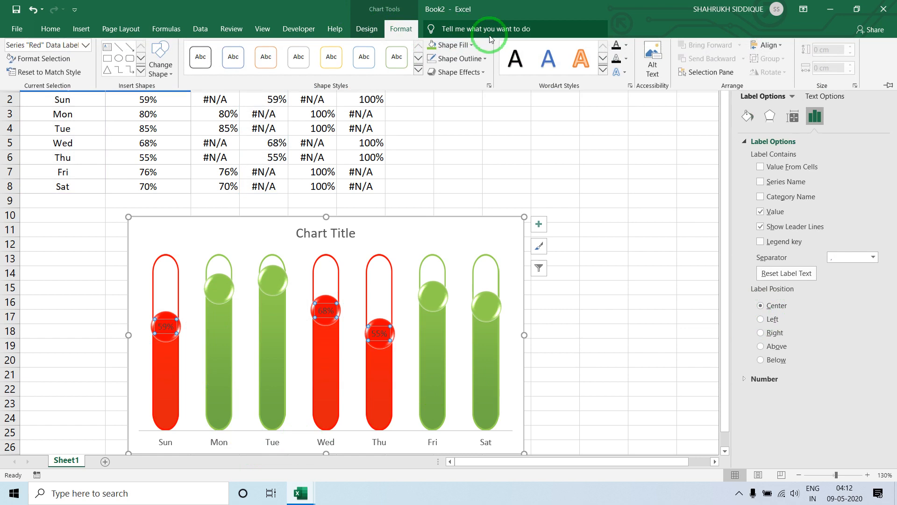
{"action": "left_click", "coordinate": [627, 47]}
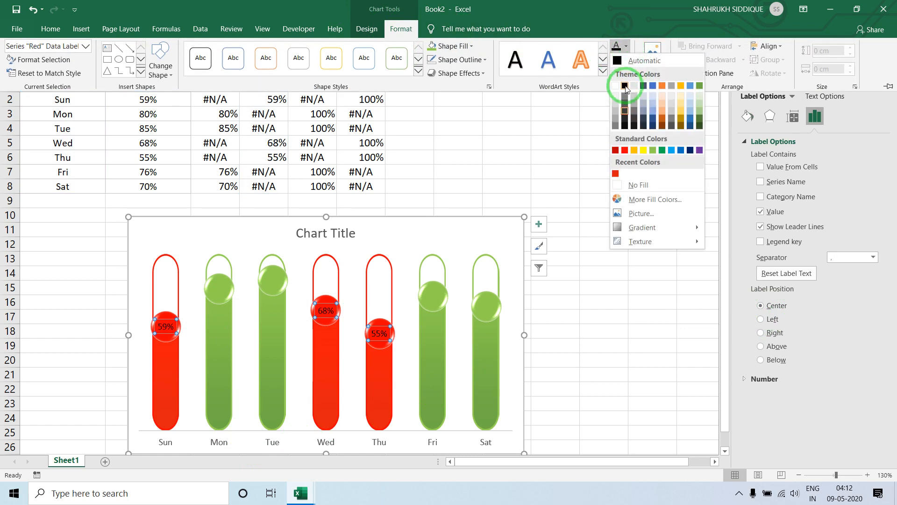
{"action": "left_click", "coordinate": [626, 86]}
{"action": "left_click", "coordinate": [50, 28]}
{"action": "left_click", "coordinate": [107, 69]}
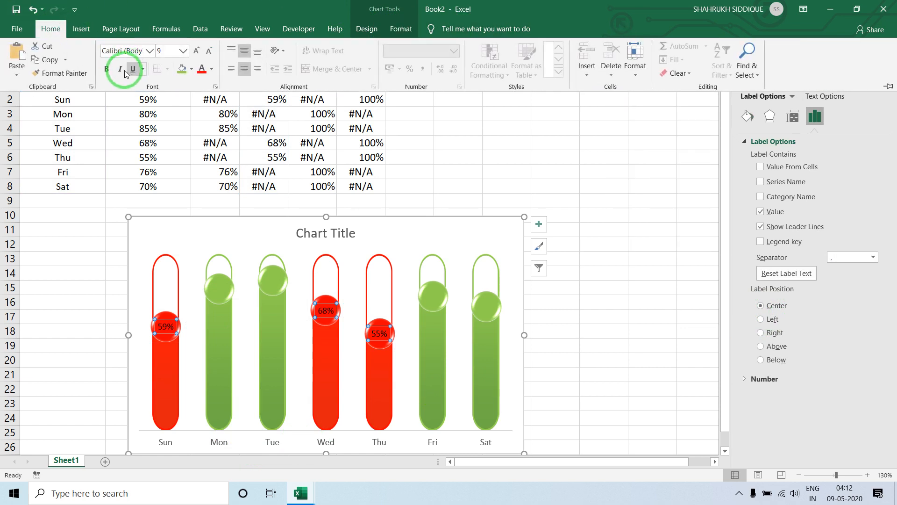
{"action": "left_click", "coordinate": [196, 50]}
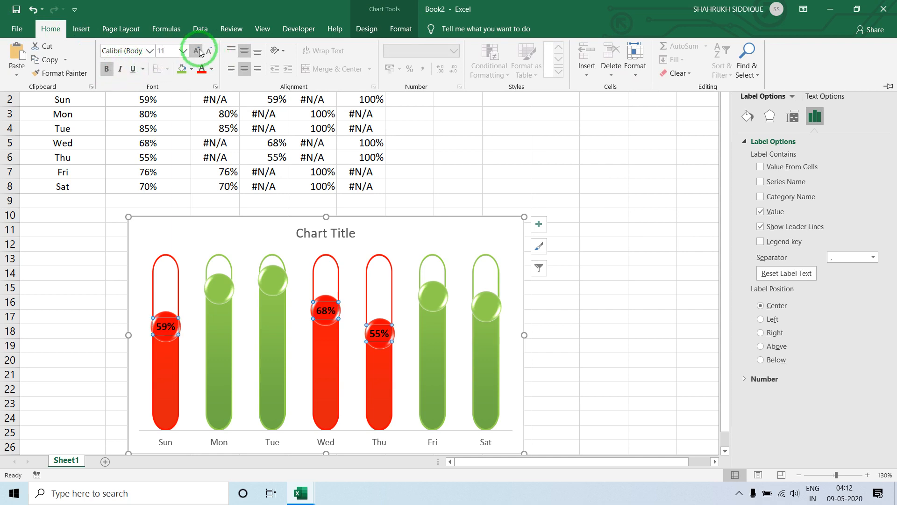
{"action": "left_click", "coordinate": [197, 51]}
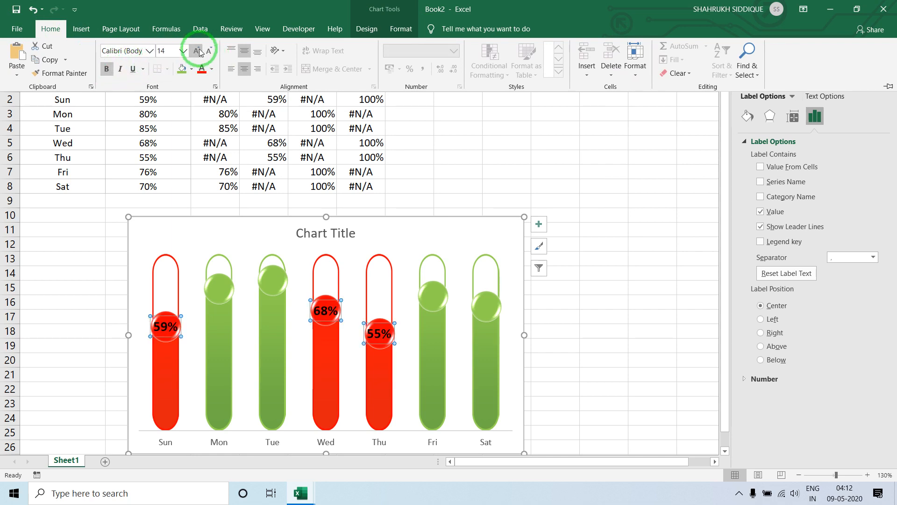
{"action": "left_click", "coordinate": [209, 51]}
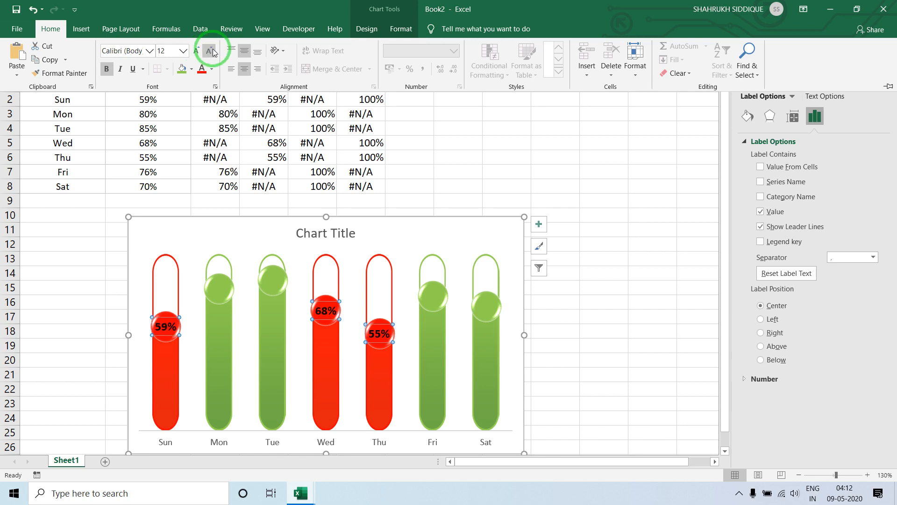
{"action": "left_click", "coordinate": [109, 50]}
{"action": "type", "text": "Agency FB"}
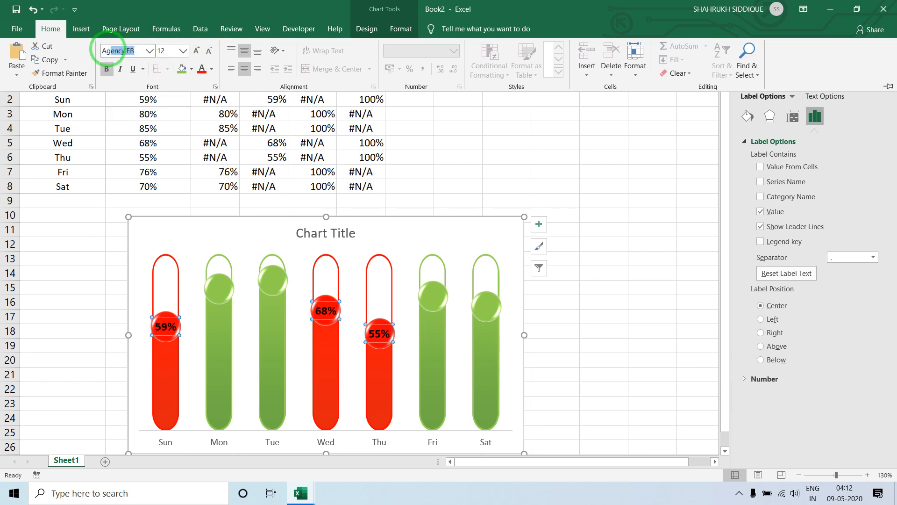
{"action": "left_click", "coordinate": [94, 245]}
- Add data labels to the Green marker series and set their label position to Center
{"action": "left_click", "coordinate": [226, 290]}
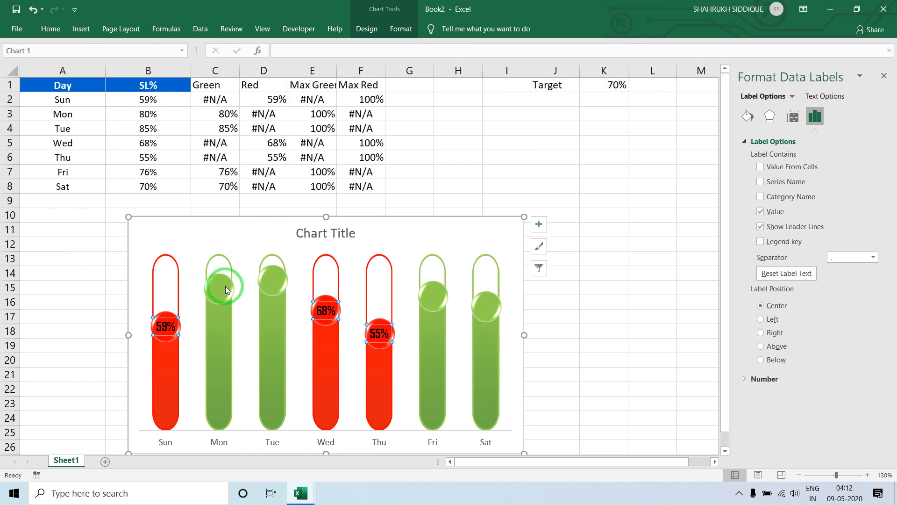
{"action": "left_click", "coordinate": [464, 152]}
{"action": "left_click", "coordinate": [300, 232]}
{"action": "left_click", "coordinate": [227, 286]}
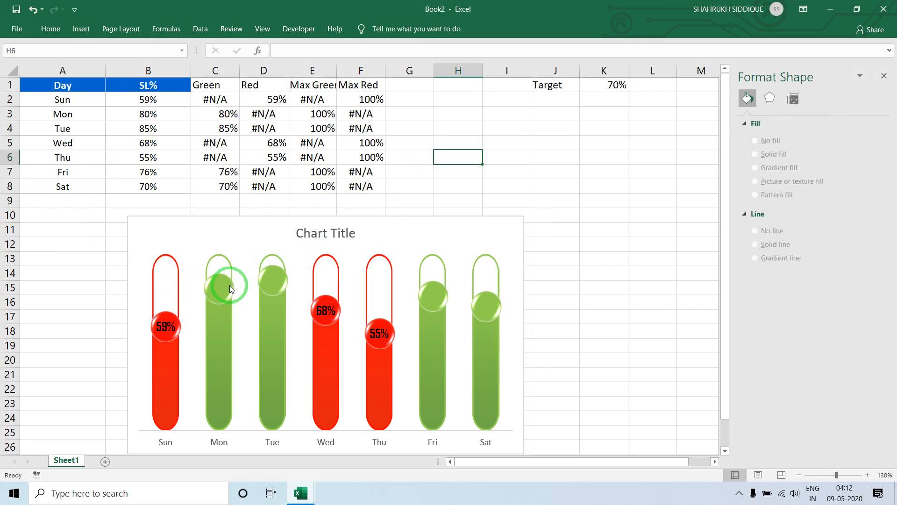
{"action": "right_click", "coordinate": [230, 287]}
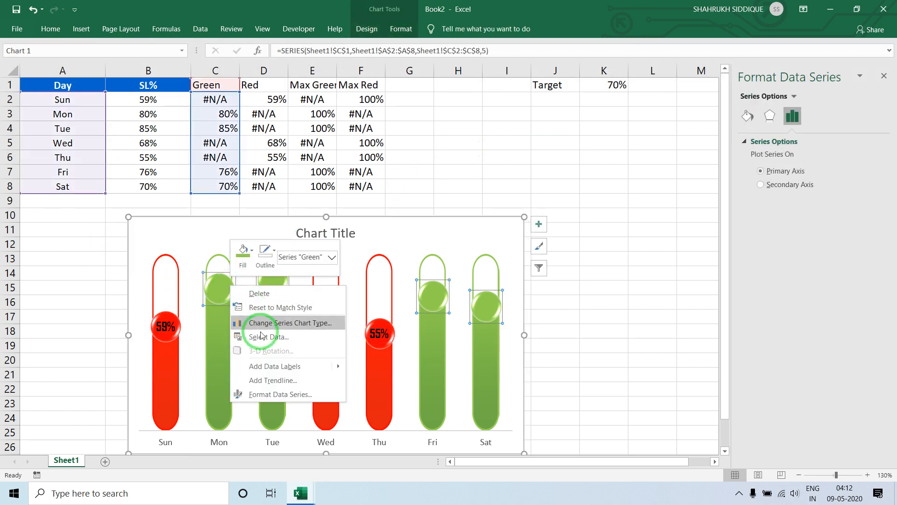
{"action": "left_click", "coordinate": [283, 367]}
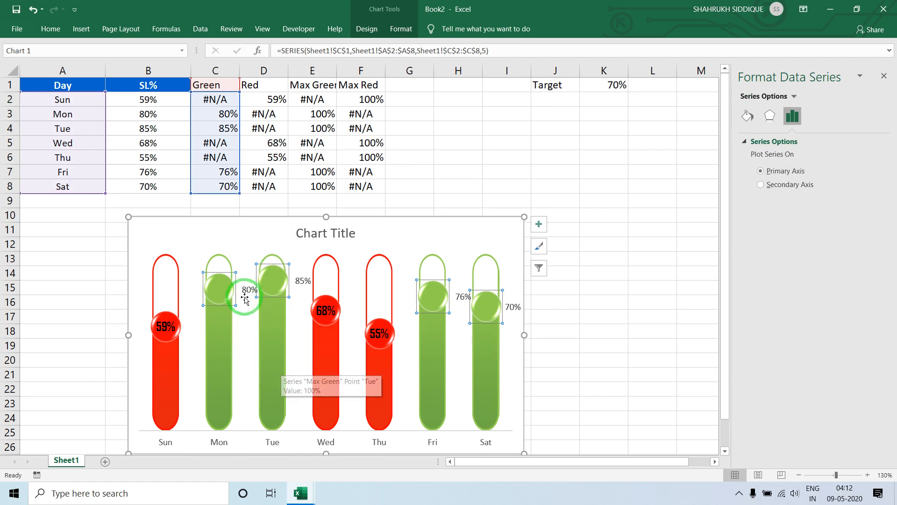
{"action": "left_click", "coordinate": [245, 293]}
{"action": "right_click", "coordinate": [246, 296]}
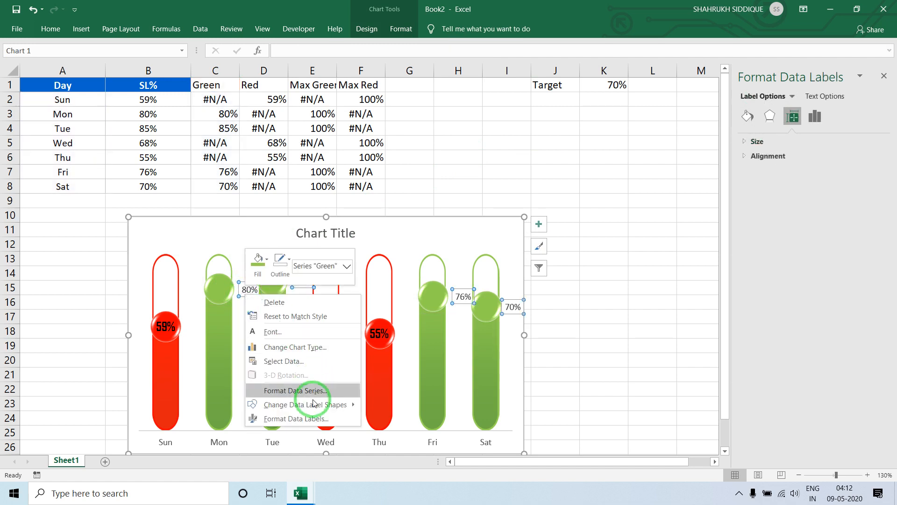
{"action": "left_click", "coordinate": [318, 417]}
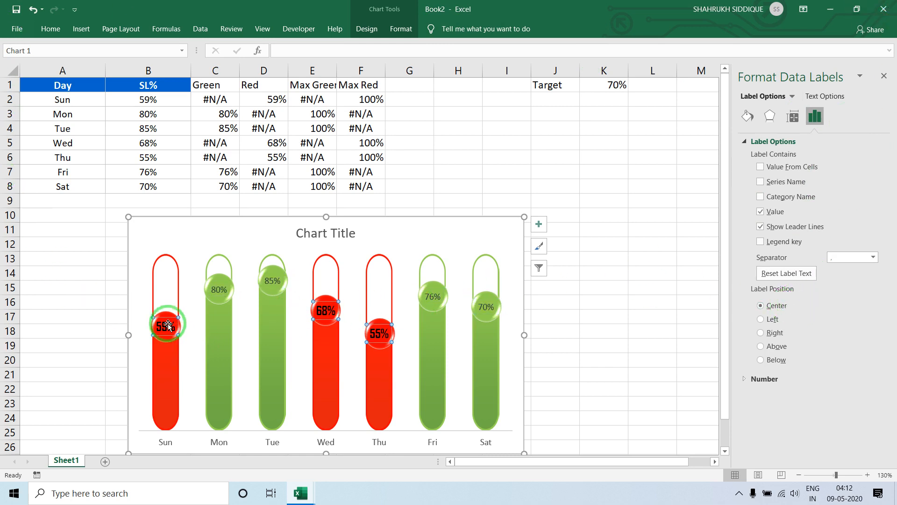
- Copy the Red series data label formatting onto the Green series data labels with Format Painter
{"action": "left_click", "coordinate": [50, 29]}
{"action": "left_click", "coordinate": [55, 71]}
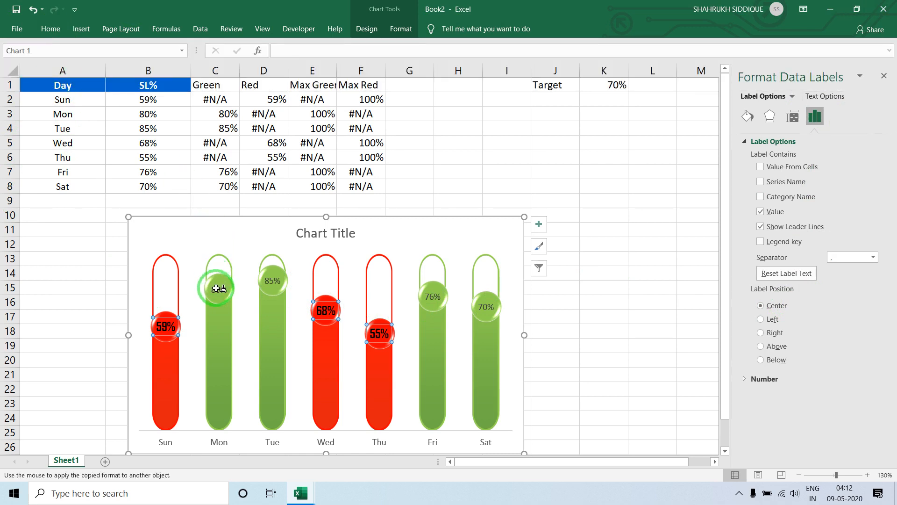
{"action": "left_click", "coordinate": [218, 289]}
{"action": "left_click", "coordinate": [458, 160]}
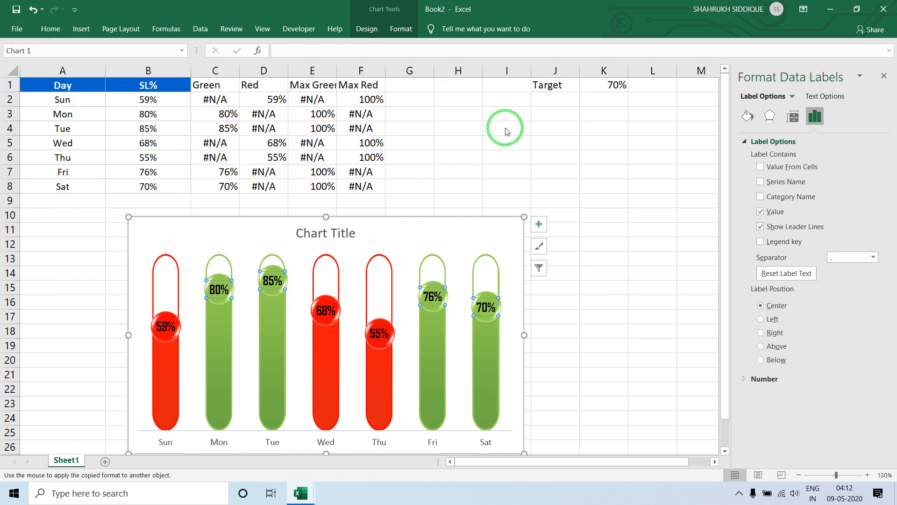
- Hide the helper columns in C1:F8 by setting their font color to white
{"action": "left_click_drag", "start_coordinate": [234, 85], "coordinate": [370, 180]}
{"action": "left_click", "coordinate": [51, 29]}
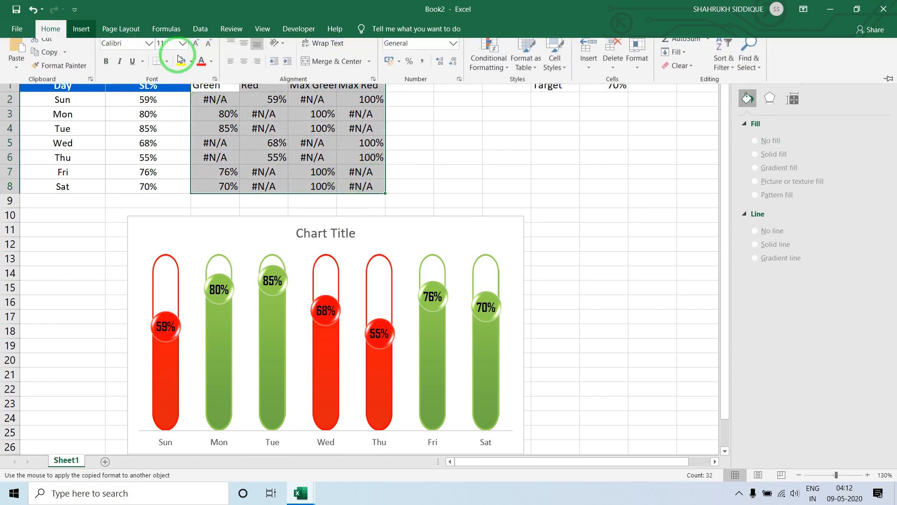
{"action": "left_click", "coordinate": [213, 70]}
{"action": "left_click", "coordinate": [202, 109]}
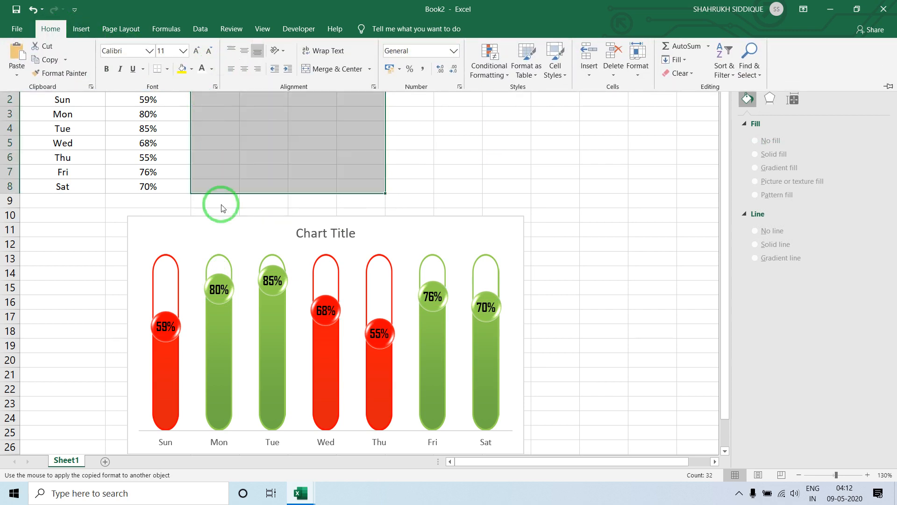
- Move the chart over the helper columns, starting in cell C2, and enlarge it to about 15.7 cm wide and 9.4 cm high
{"action": "left_click", "coordinate": [223, 219]}
{"action": "left_click_drag", "start_coordinate": [253, 217], "coordinate": [325, 95]}
{"action": "left_click_drag", "start_coordinate": [596, 331], "coordinate": [649, 364]}
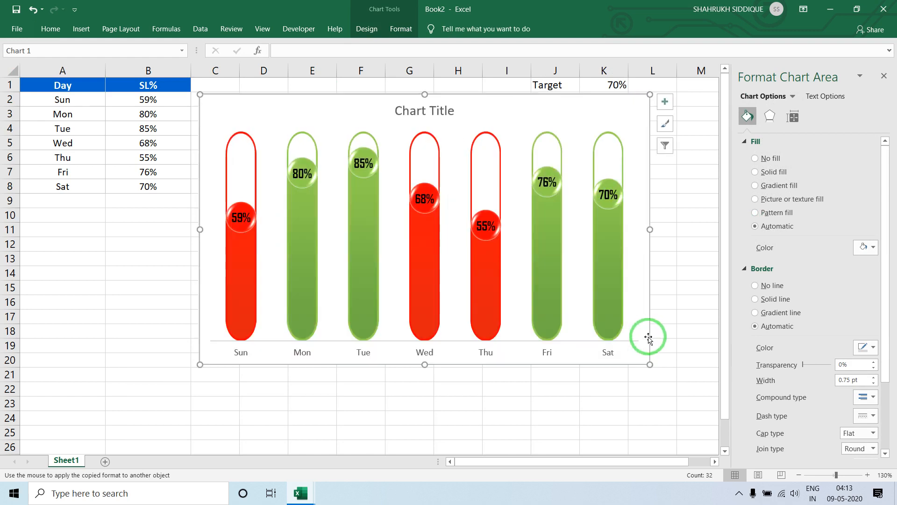
- Close the formatting pane and hide the worksheet's gridlines and headings
{"action": "left_click", "coordinate": [885, 76]}
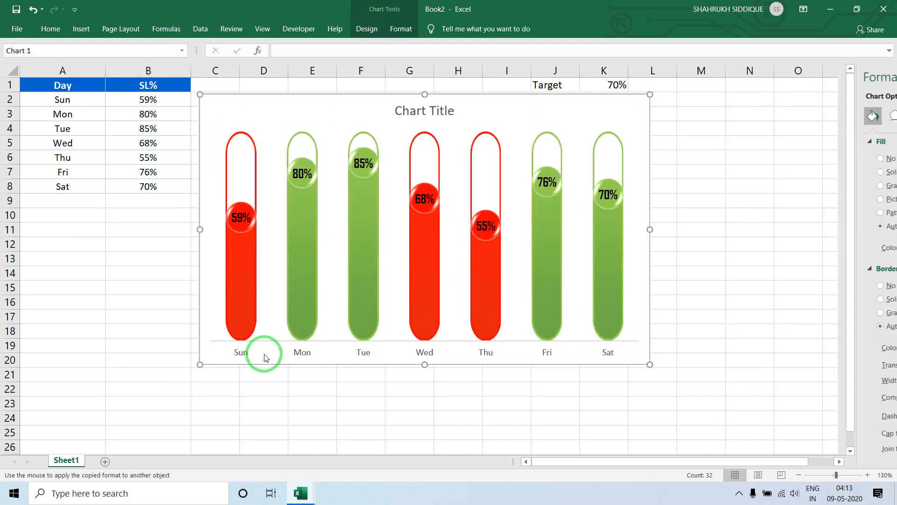
{"action": "left_click", "coordinate": [262, 28]}
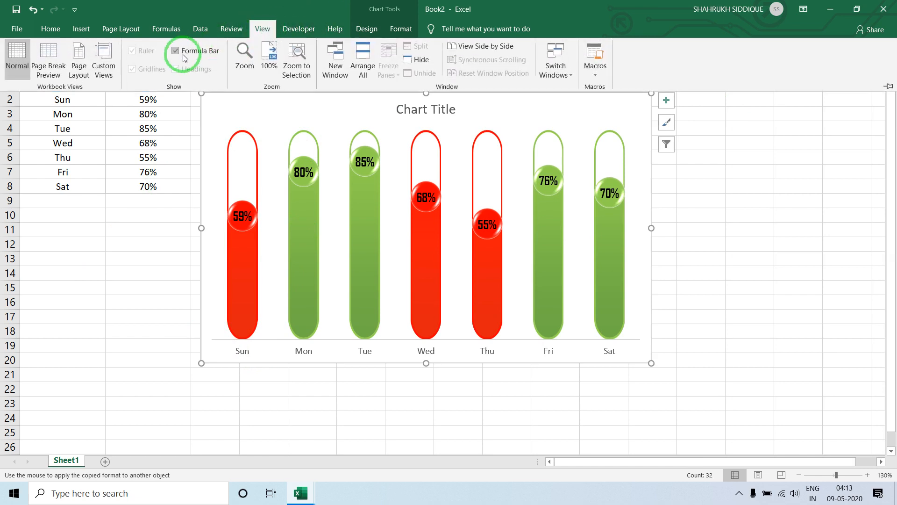
{"action": "left_click", "coordinate": [133, 216]}
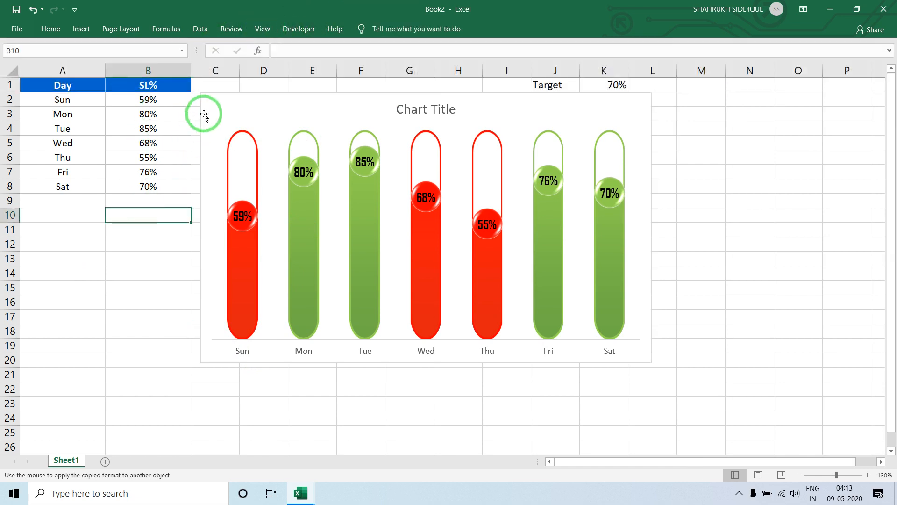
{"action": "left_click", "coordinate": [262, 28]}
{"action": "left_click", "coordinate": [153, 70]}
{"action": "left_click", "coordinate": [192, 69]}
{"action": "left_click", "coordinate": [143, 231]}
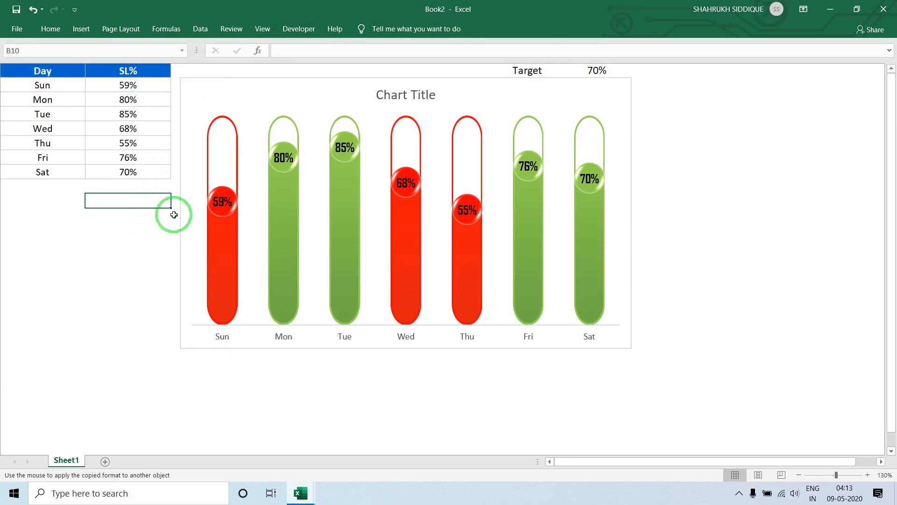
- Shift the chart slightly down and away from the data table, and give the chart area a red outline
{"action": "left_click_drag", "start_coordinate": [299, 79], "coordinate": [346, 129]}
{"action": "left_click", "coordinate": [401, 29]}
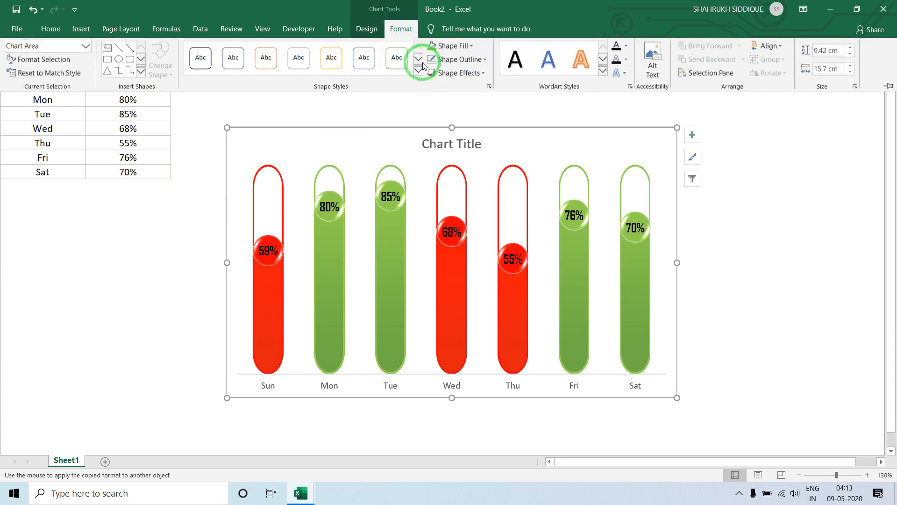
{"action": "left_click", "coordinate": [449, 60]}
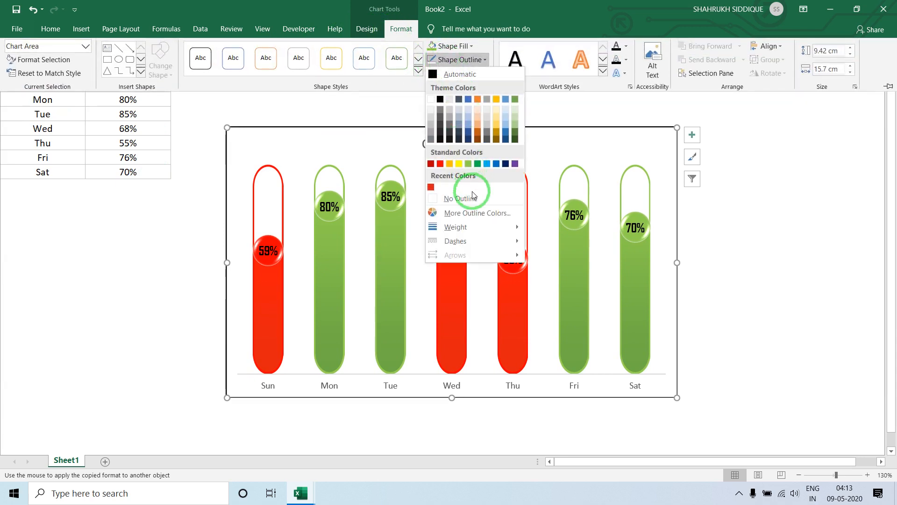
{"action": "left_click", "coordinate": [442, 163]}
- Format the horizontal axis day labels as black, bold, 11 pt text in the Agency FB font
{"action": "left_click", "coordinate": [270, 389]}
{"action": "right_click", "coordinate": [272, 388]}
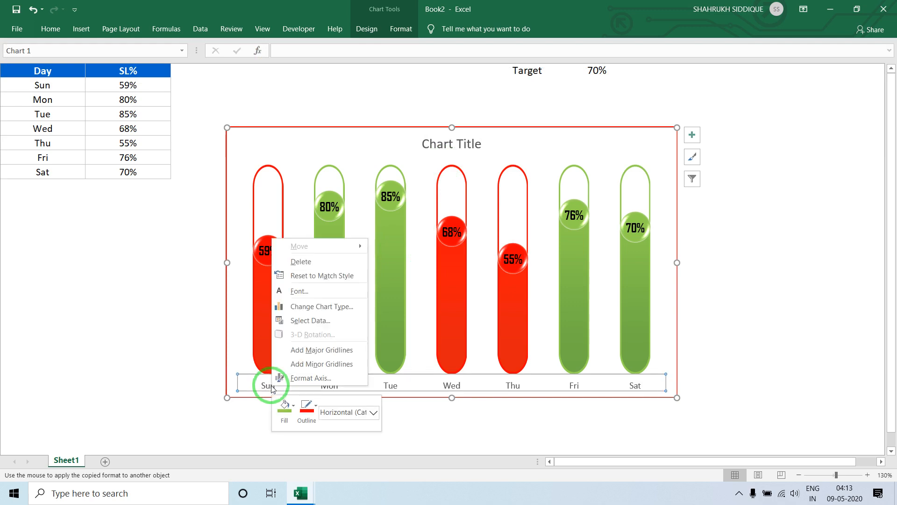
{"action": "left_click", "coordinate": [417, 28]}
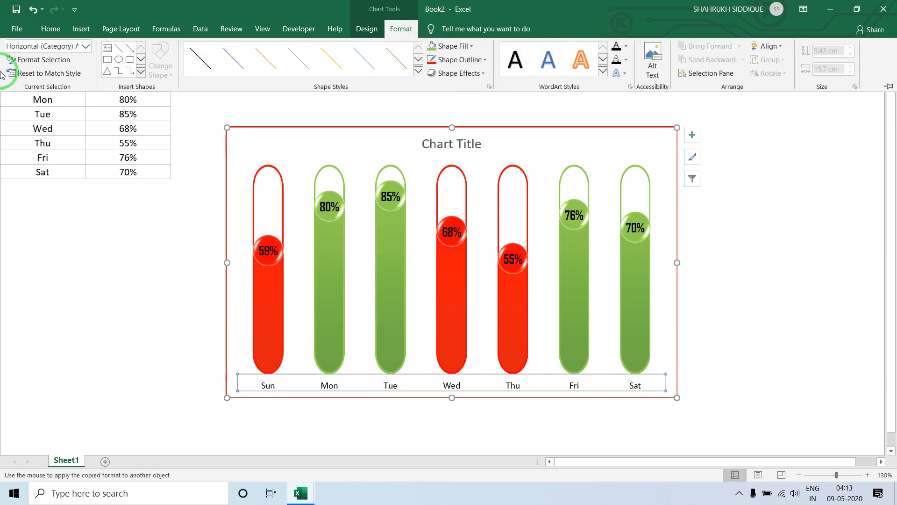
{"action": "left_click", "coordinate": [51, 28]}
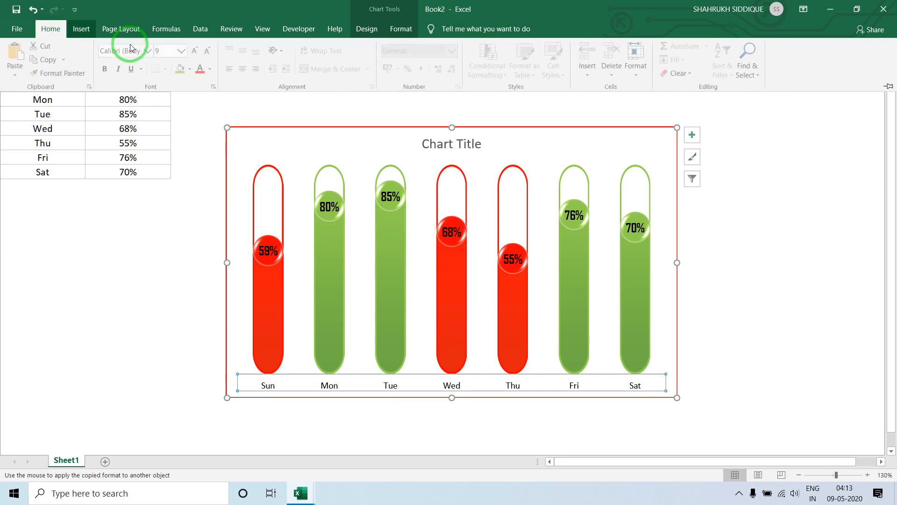
{"action": "left_click", "coordinate": [196, 51]}
{"action": "left_click", "coordinate": [110, 71]}
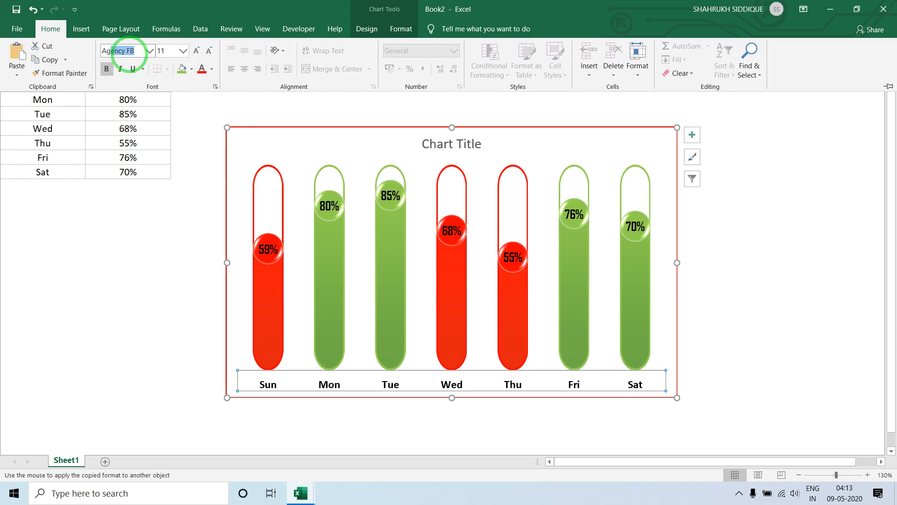
{"action": "left_click", "coordinate": [102, 233]}
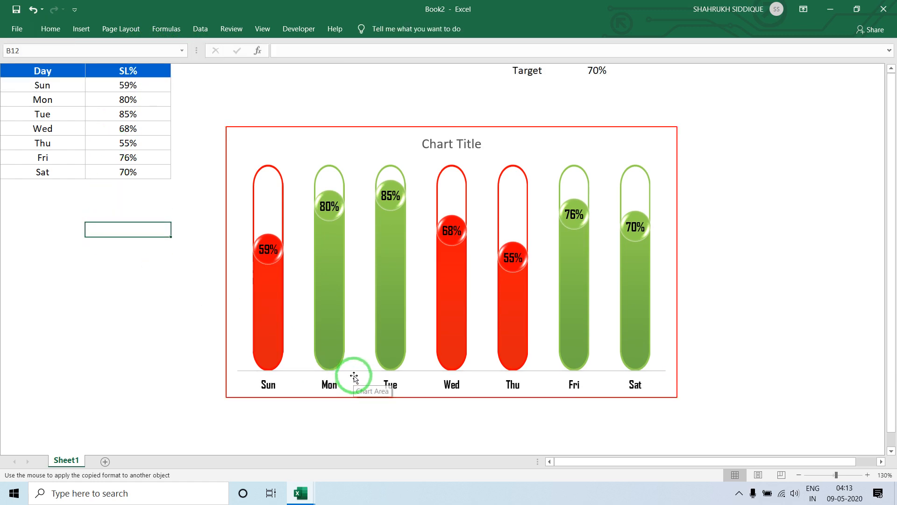
- Format the horizontal axis line as a solid black line with the single-line compound type
{"action": "left_click", "coordinate": [353, 390]}
{"action": "left_click", "coordinate": [268, 386]}
{"action": "right_click", "coordinate": [267, 386]}
{"action": "left_click", "coordinate": [306, 374]}
{"action": "left_click", "coordinate": [759, 172]}
{"action": "left_click", "coordinate": [747, 115]}
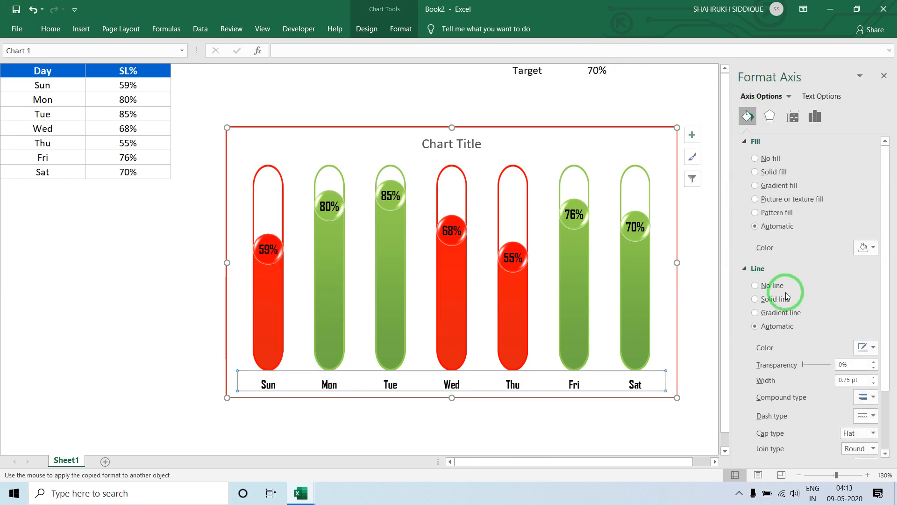
{"action": "left_click", "coordinate": [867, 346]}
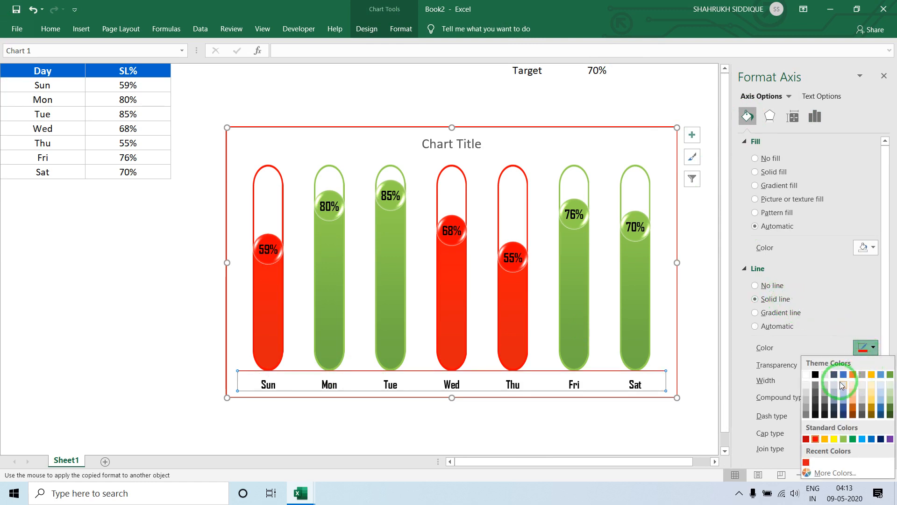
{"action": "left_click", "coordinate": [818, 374]}
{"action": "left_click", "coordinate": [864, 398]}
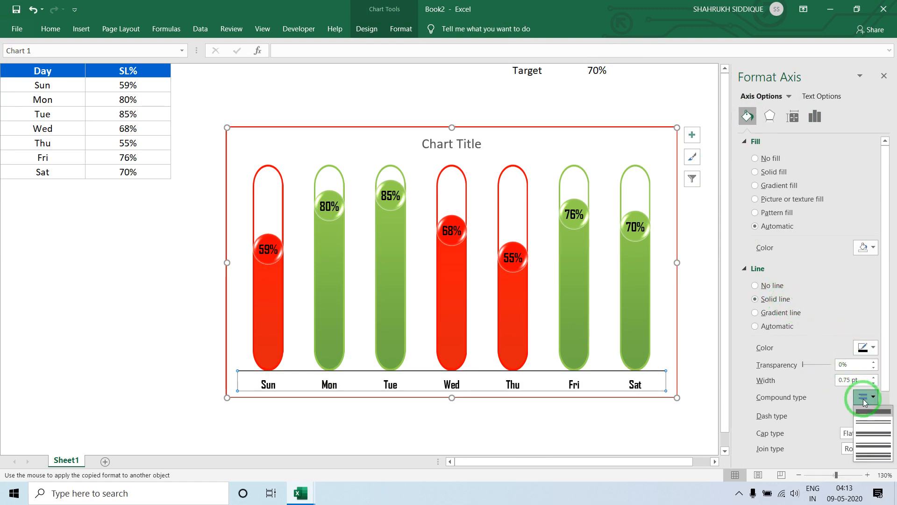
{"action": "left_click", "coordinate": [866, 412]}
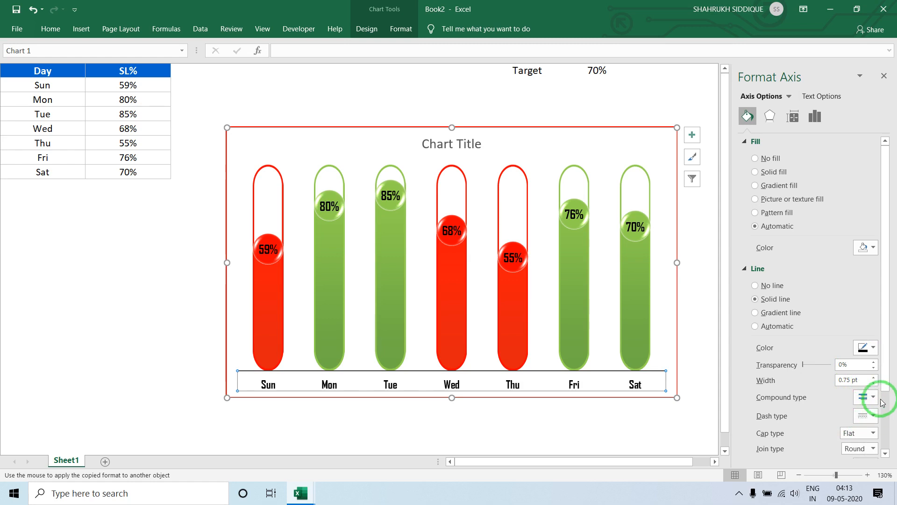
- Add solid arrowheads to both the beginning and the end of the horizontal axis line
{"action": "scroll", "coordinate": [868, 411], "scroll_direction": "down", "scroll_amount": 3}
{"action": "left_click", "coordinate": [868, 414]}
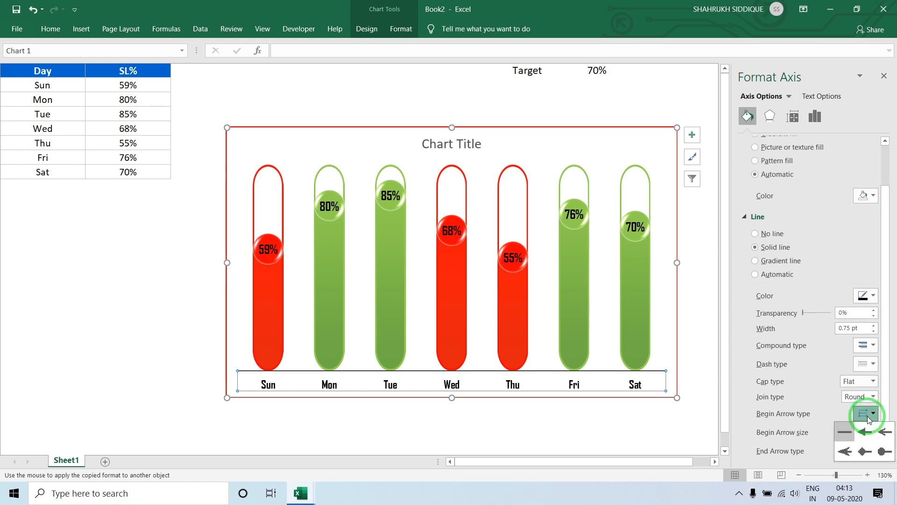
{"action": "left_click", "coordinate": [863, 430]}
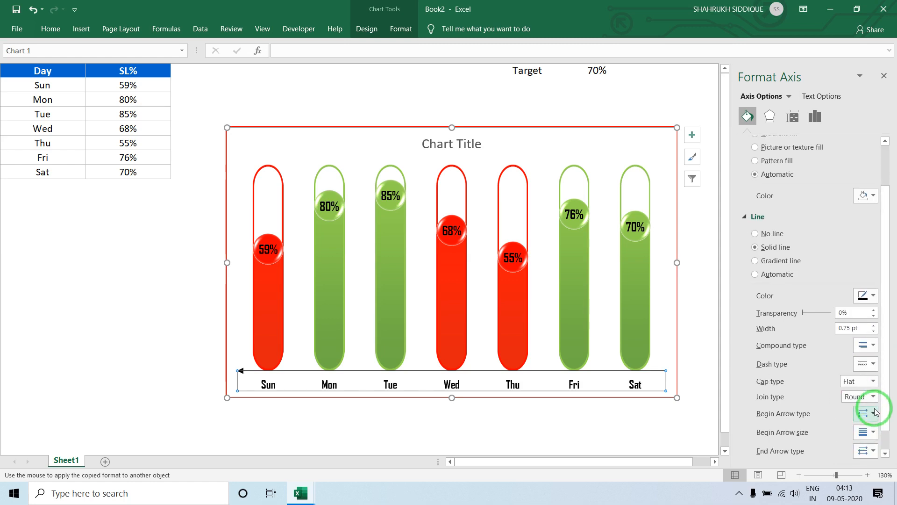
{"action": "scroll", "coordinate": [888, 400], "scroll_direction": "down", "scroll_amount": 2}
{"action": "left_click", "coordinate": [868, 428]}
{"action": "left_click", "coordinate": [868, 444]}
{"action": "left_click", "coordinate": [637, 449]}
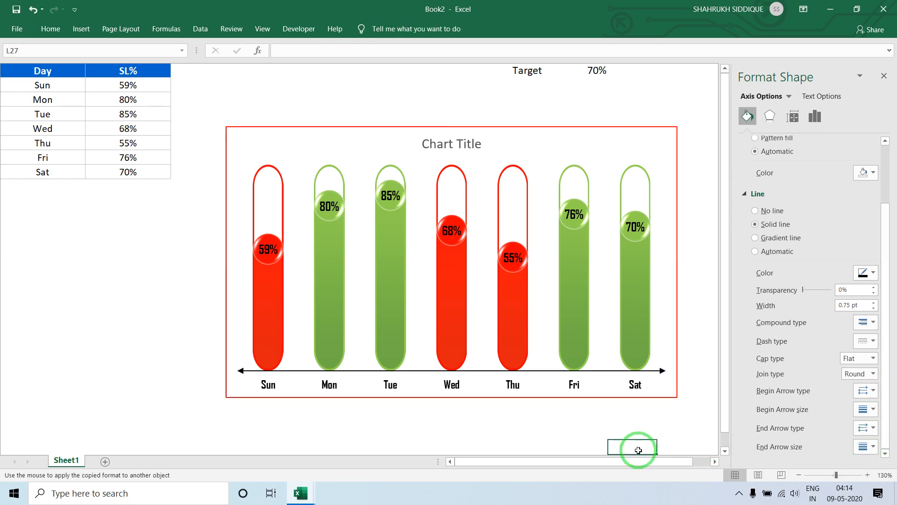
- Copy the chart title text "Conditional formatting in Slide Meter Chart" from the Slide-Meter-Chart-Version-3 workbook
{"action": "left_click", "coordinate": [449, 140]}
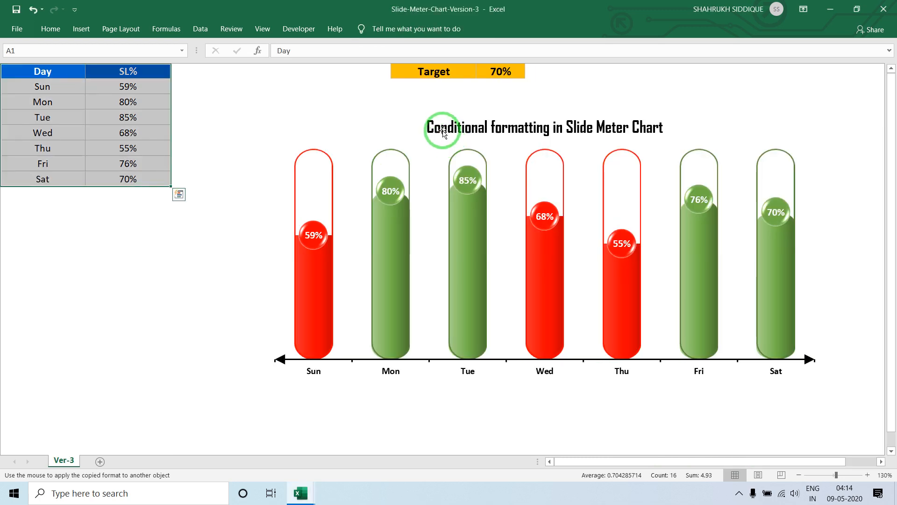
{"action": "left_click", "coordinate": [443, 133]}
{"action": "left_click_drag", "start_coordinate": [426, 124], "coordinate": [649, 123]}
{"action": "key", "text": "ctrl+c"}
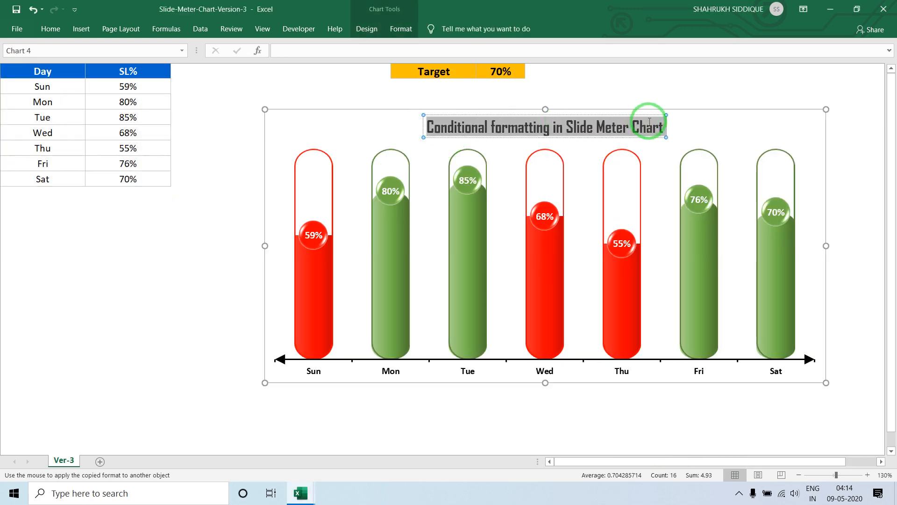
{"action": "right_click", "coordinate": [649, 122]}
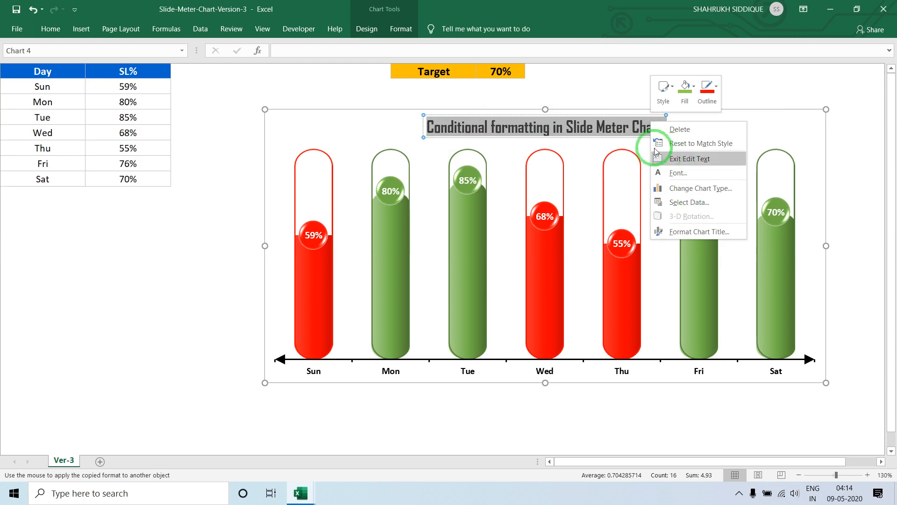
{"action": "right_click", "coordinate": [549, 120]}
{"action": "left_click", "coordinate": [502, 114]}
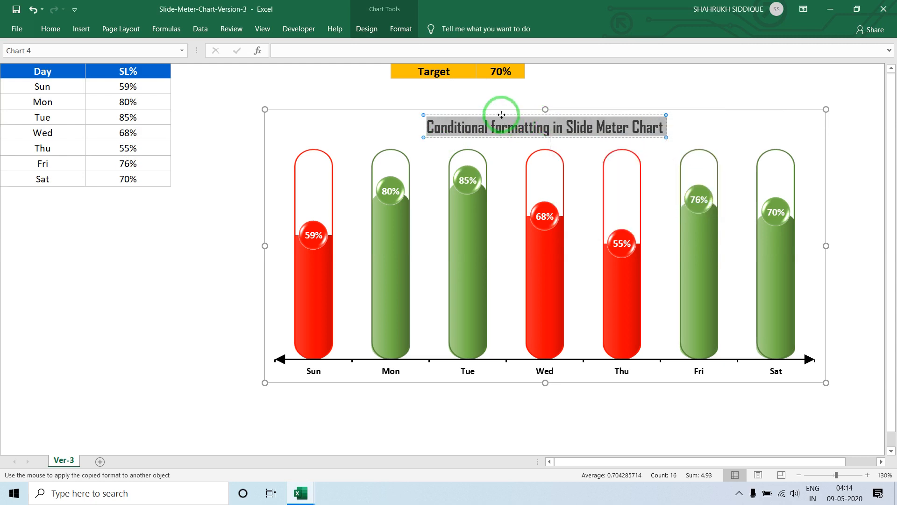
- Switch back to Book2 and replace the placeholder chart title with the copied text "Conditional formatting in Slide Meter Chart"
{"action": "key", "text": "alt+Tab"}
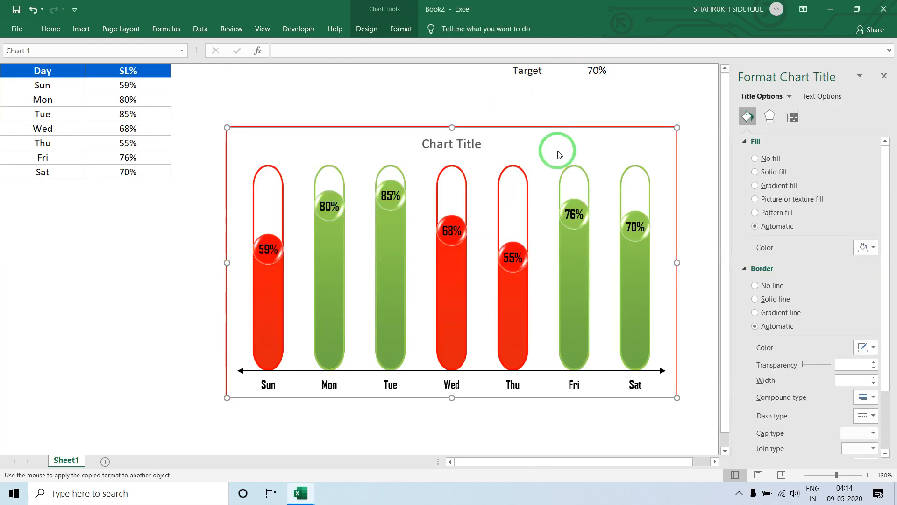
{"action": "left_click_drag", "start_coordinate": [423, 143], "coordinate": [525, 144]}
{"action": "key", "text": "ctrl+v"}
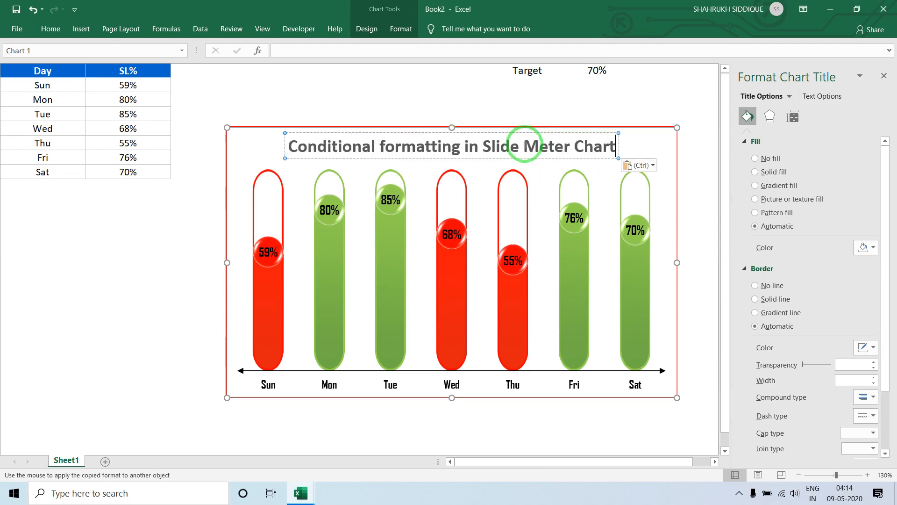
- Finish editing the chart title and set its text fill to black
{"action": "left_click", "coordinate": [467, 88]}
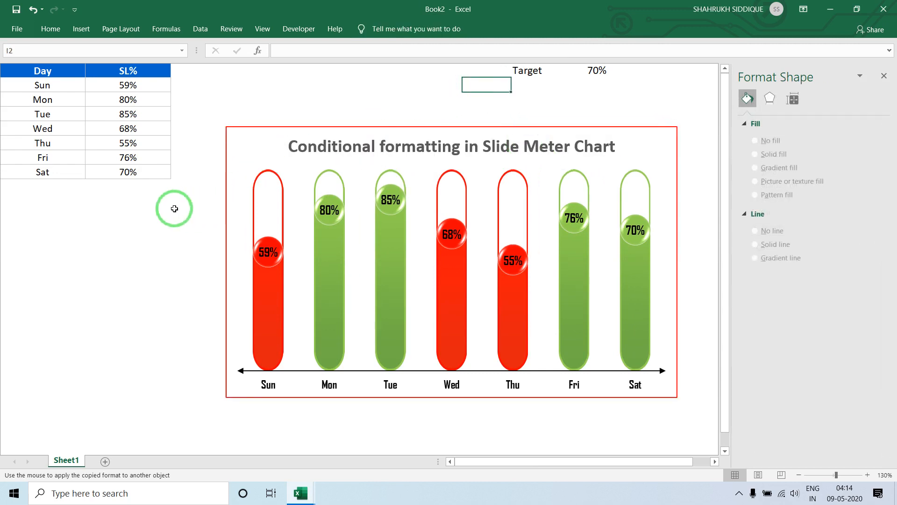
{"action": "left_click", "coordinate": [285, 156]}
{"action": "left_click", "coordinate": [398, 29]}
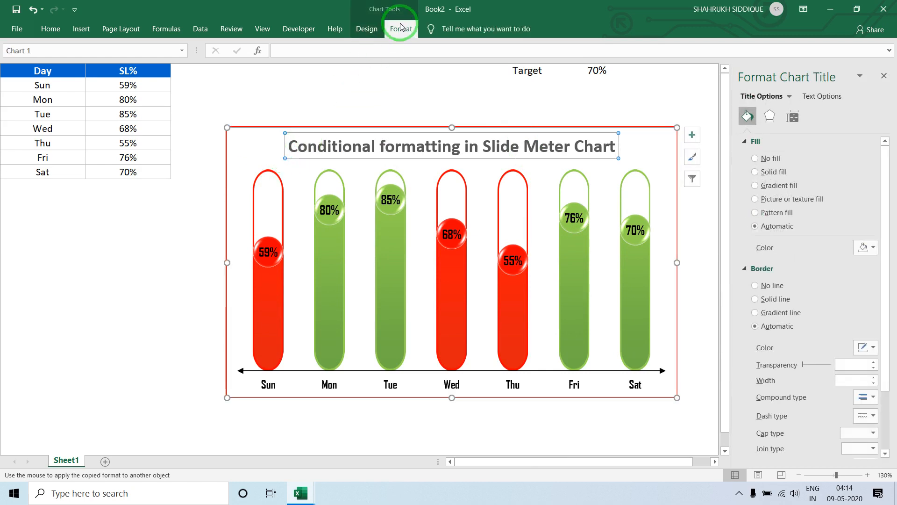
{"action": "left_click", "coordinate": [617, 47]}
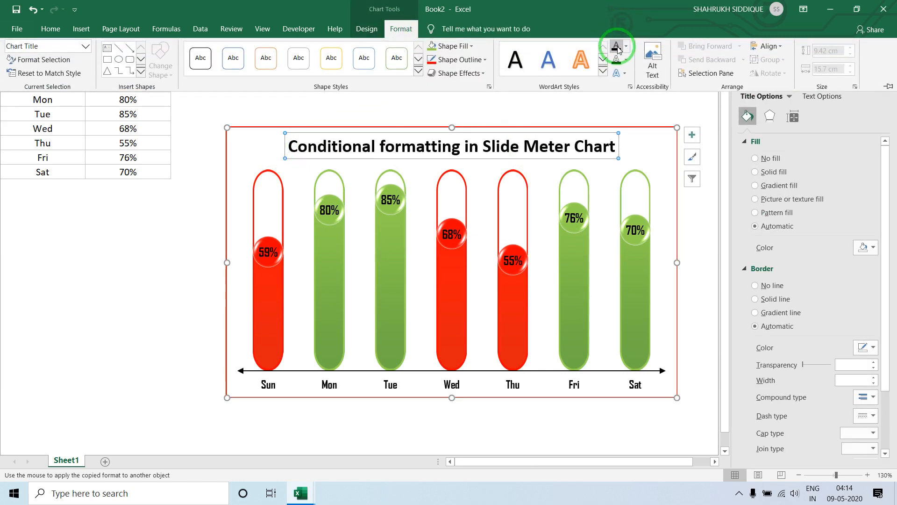
- Change the chart title's font to Agency FB and increase its size to 24, then deselect the chart
{"action": "left_click", "coordinate": [51, 29]}
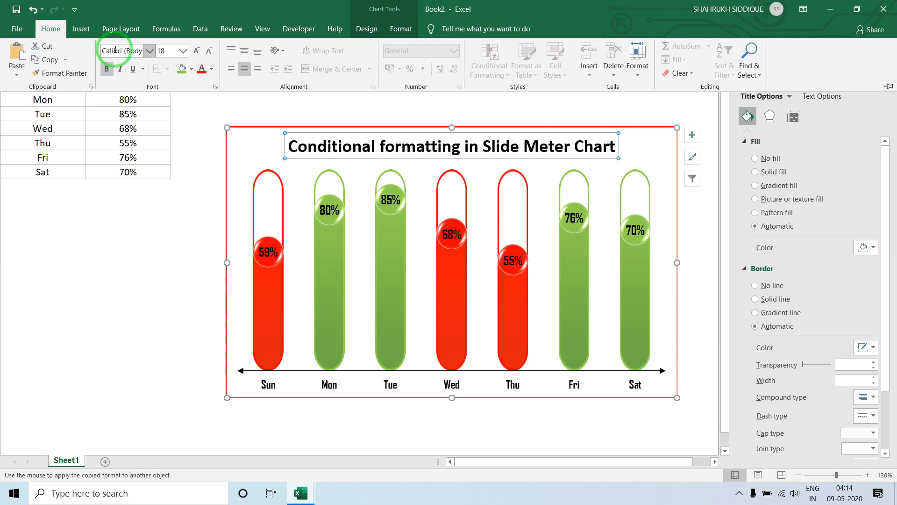
{"action": "key", "text": "Return"}
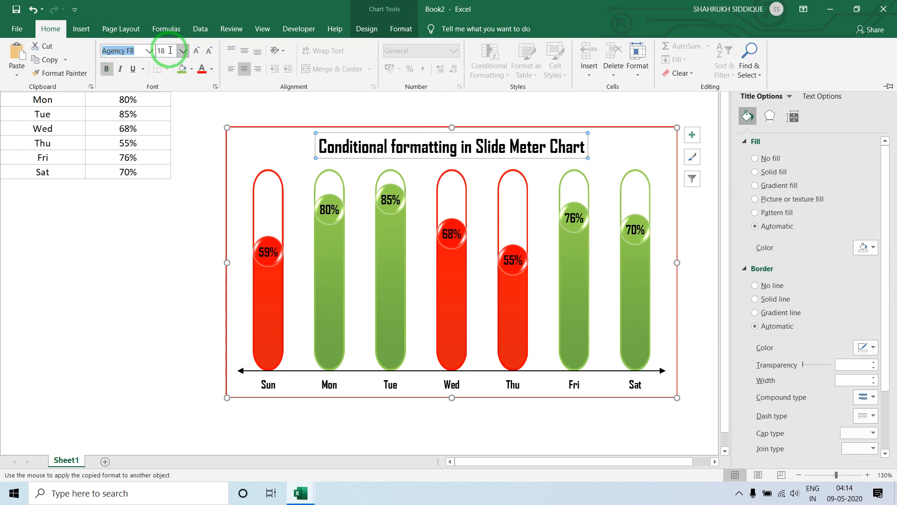
{"action": "left_click", "coordinate": [196, 50]}
{"action": "left_click", "coordinate": [196, 51]}
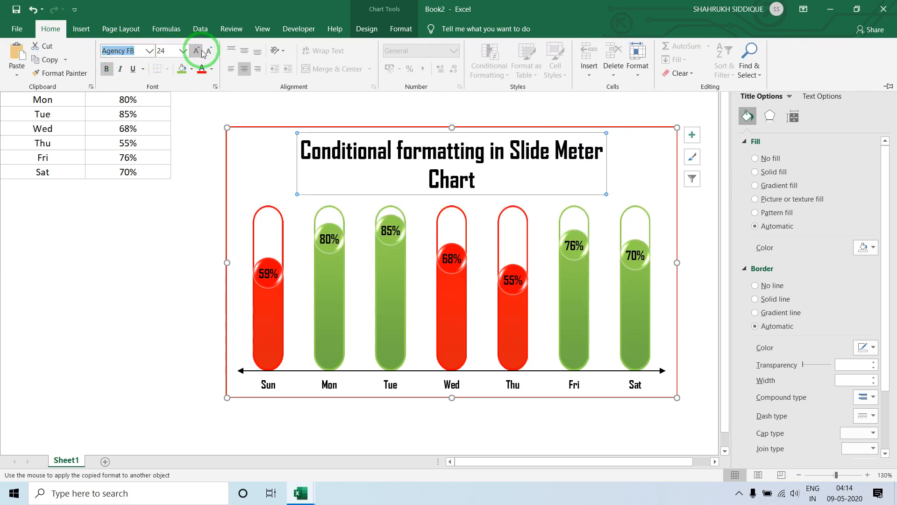
{"action": "left_click", "coordinate": [174, 301]}
{"action": "left_click", "coordinate": [175, 299]}
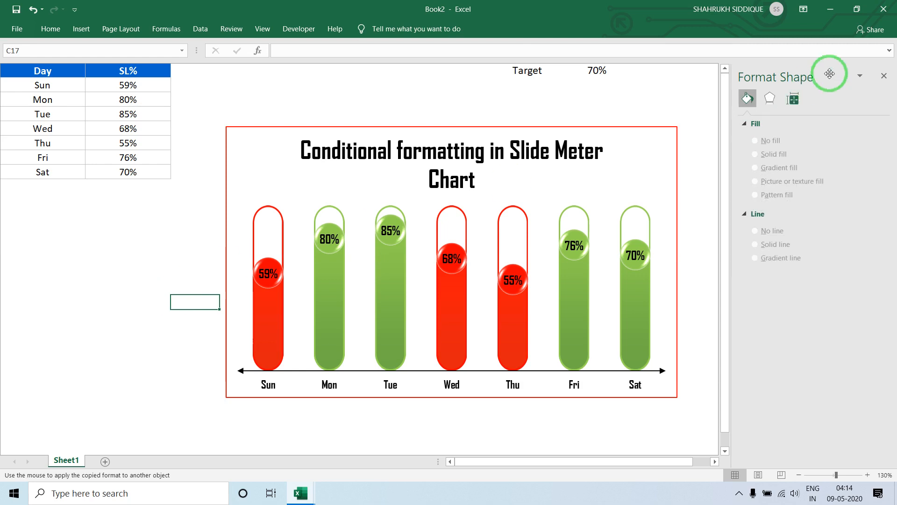